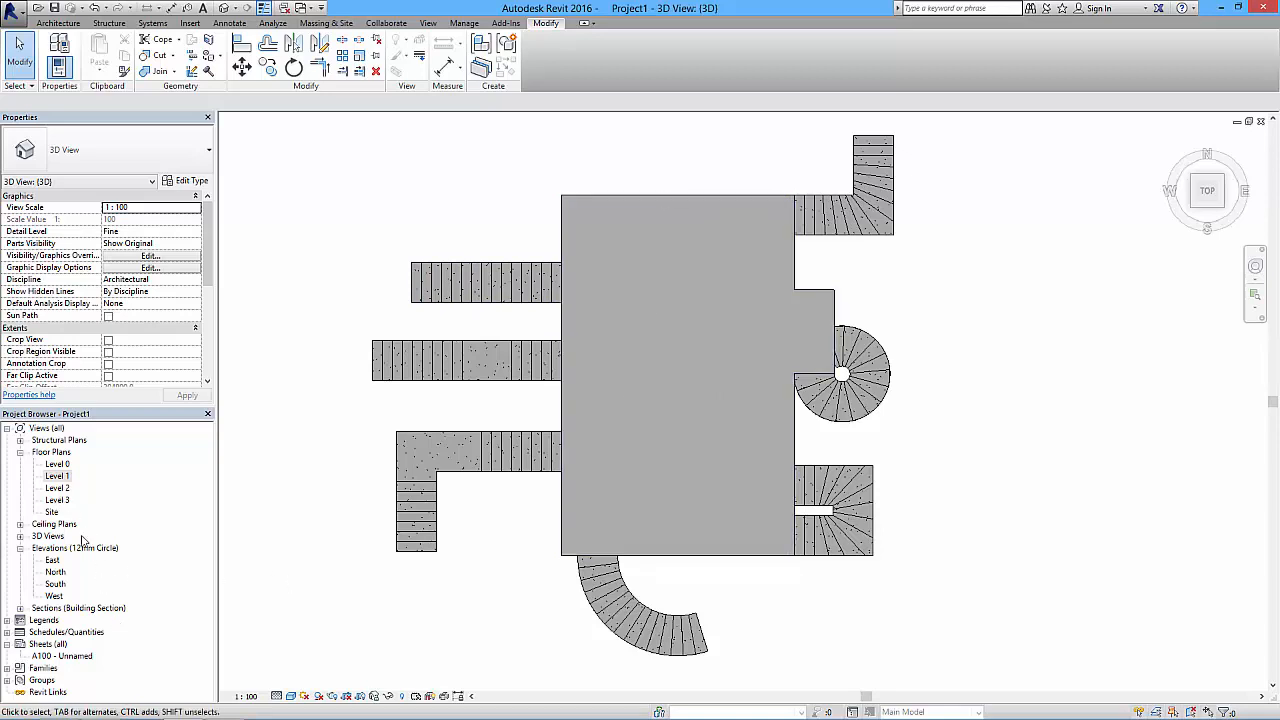
In the South elevation, align the Level 2 and Level 3 heads with the lower levels and extend all level lines beyond the stairs.
{"action": "double_click", "coordinate": [55, 585]}
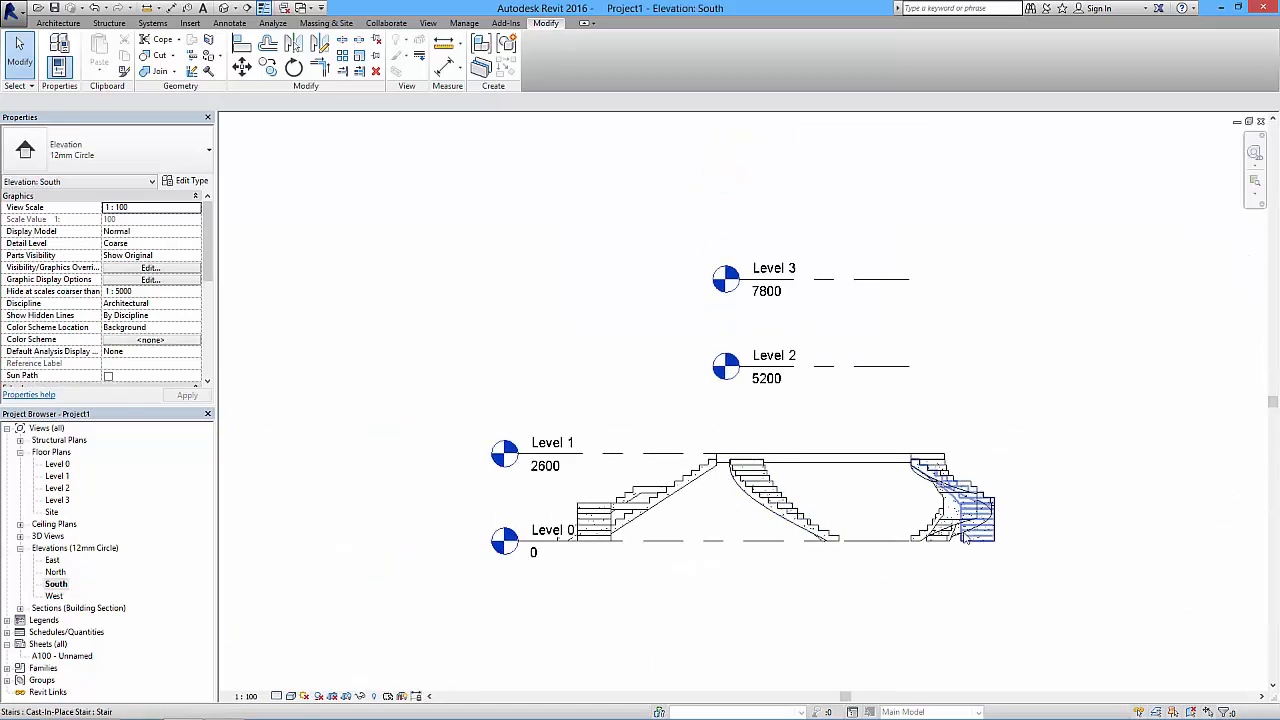
{"action": "scroll", "coordinate": [960, 515], "scroll_direction": "up", "scroll_amount": 2}
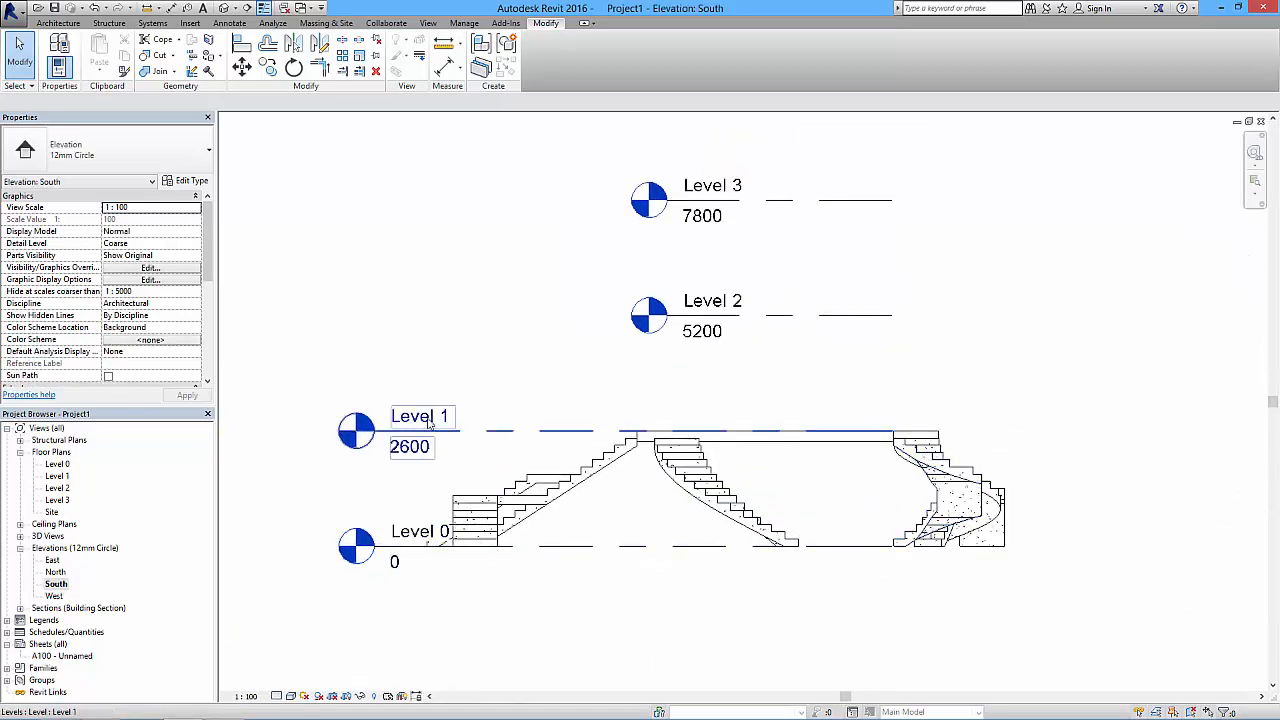
{"action": "left_click", "coordinate": [680, 316]}
{"action": "left_click_drag", "start_coordinate": [670, 317], "coordinate": [360, 338]}
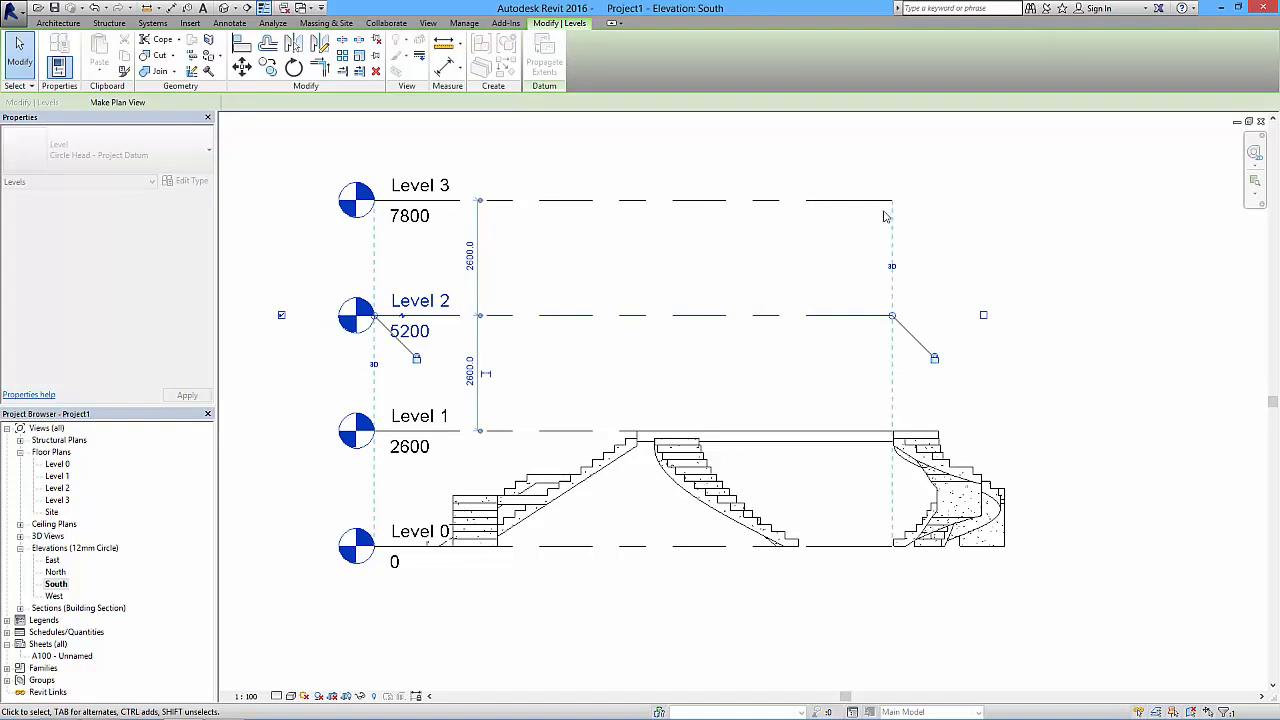
{"action": "left_click_drag", "start_coordinate": [893, 320], "coordinate": [1114, 316]}
{"action": "left_click", "coordinate": [894, 629]}
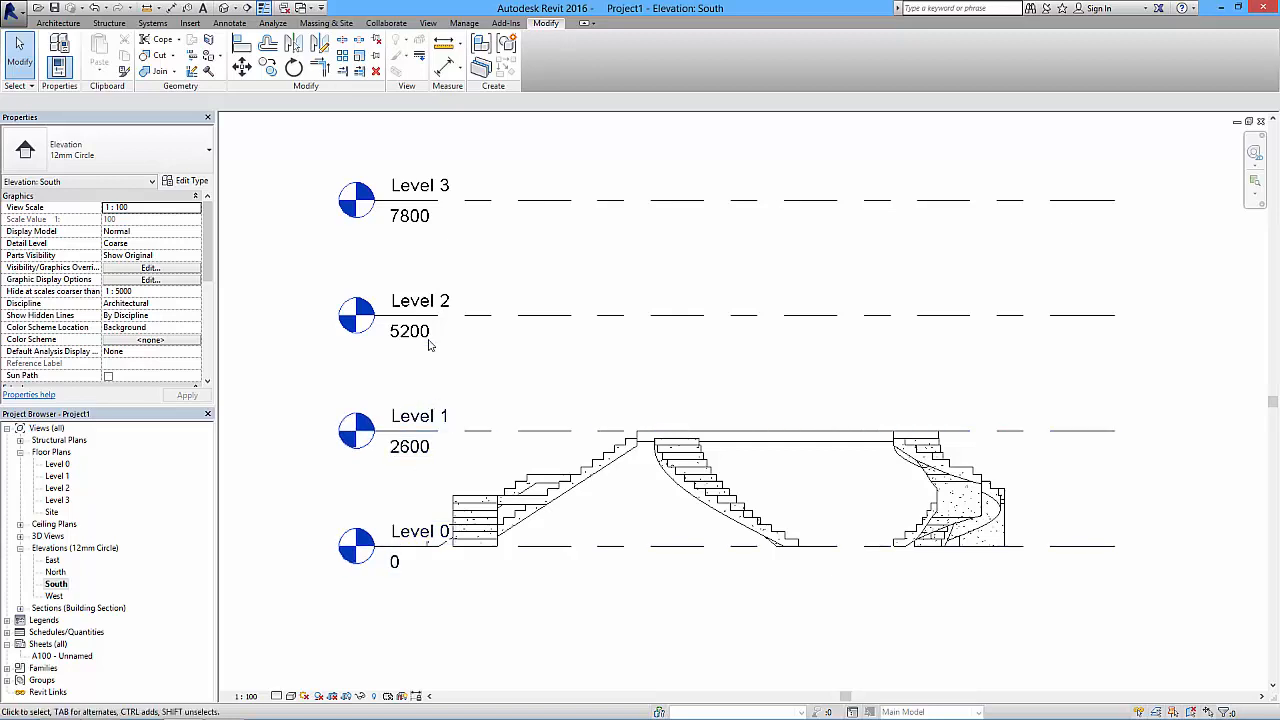
Copy the Level 1 floor and paste it aligned to Level 2 and Level 3.
{"action": "left_click", "coordinate": [760, 440]}
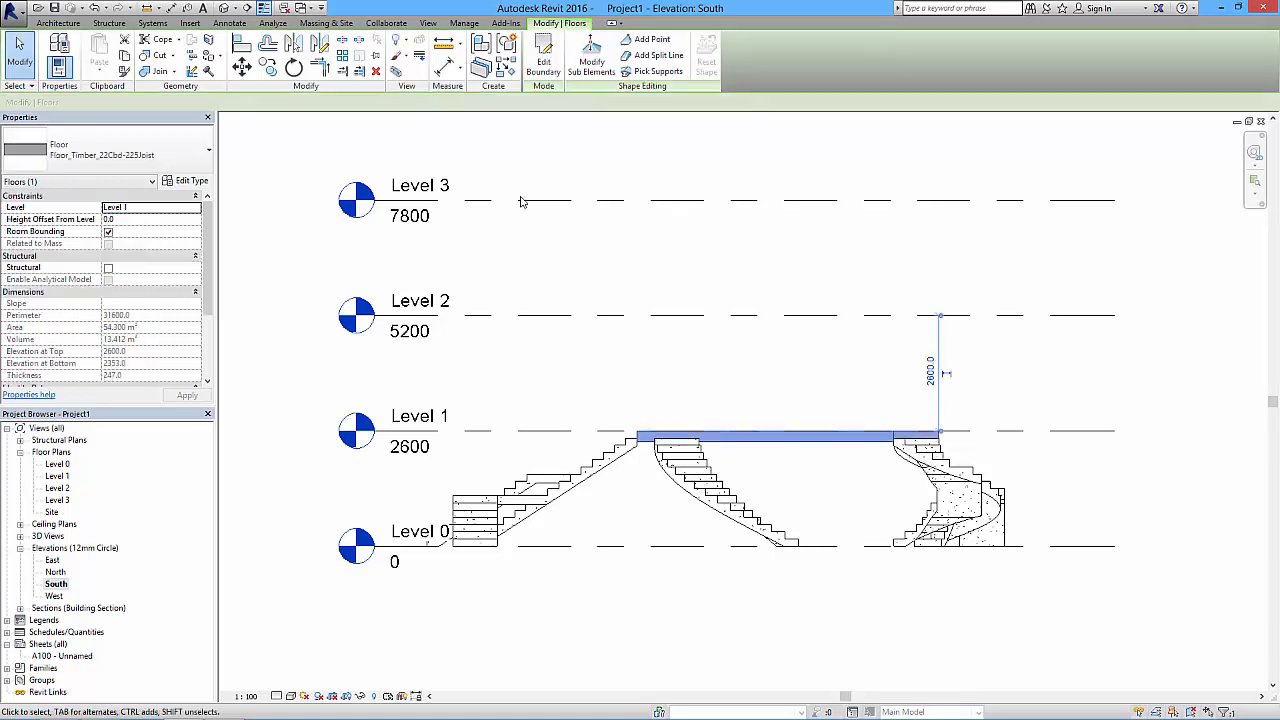
{"action": "left_click", "coordinate": [124, 56]}
{"action": "left_click", "coordinate": [99, 66]}
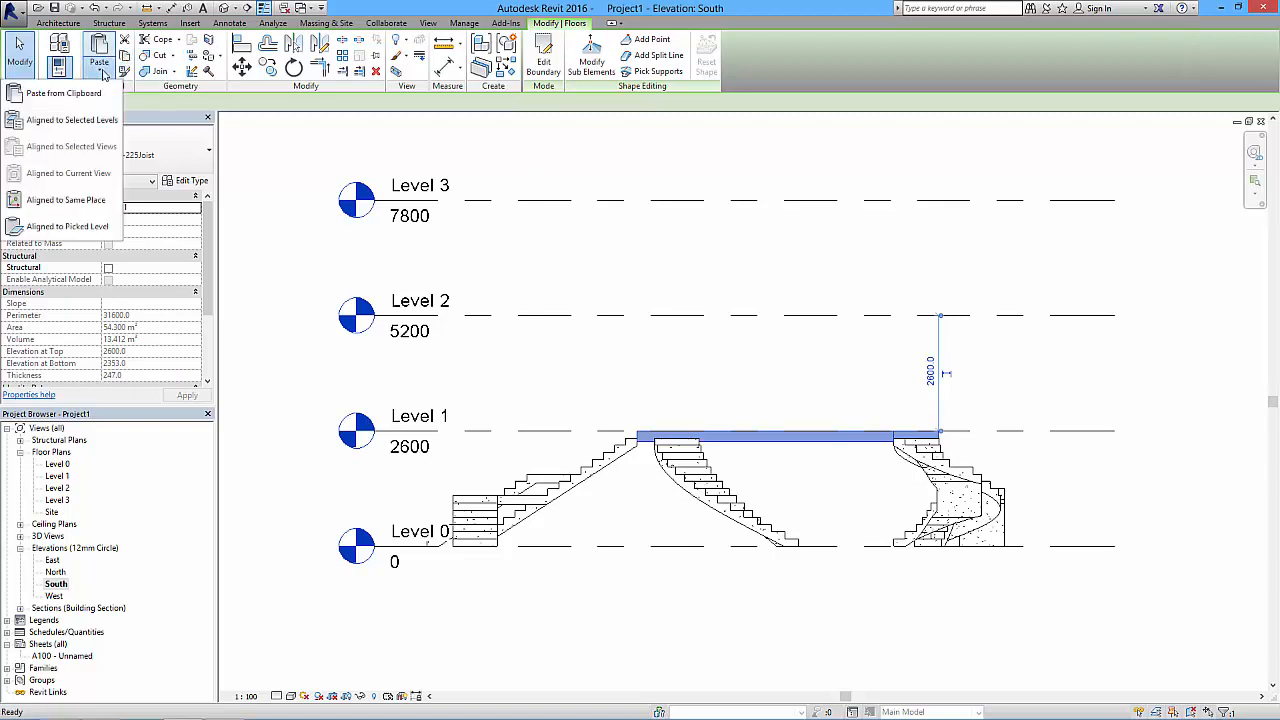
{"action": "left_click", "coordinate": [66, 121]}
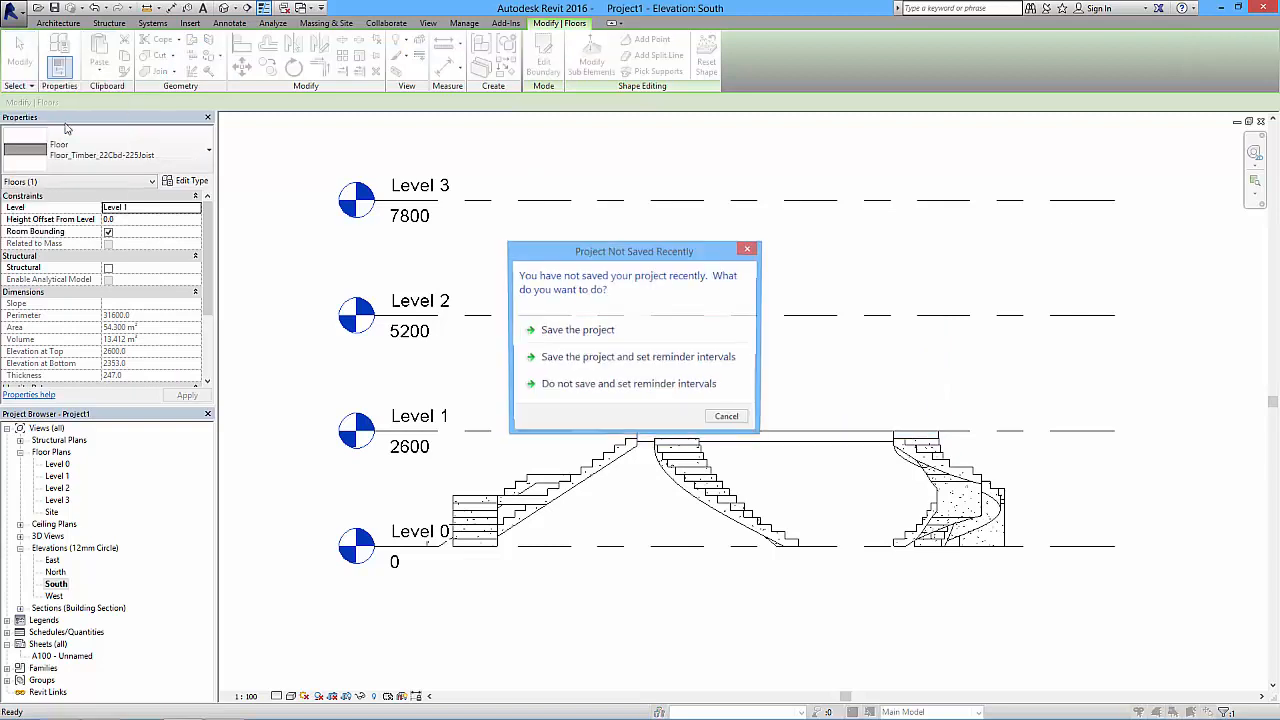
{"action": "left_click", "coordinate": [728, 420]}
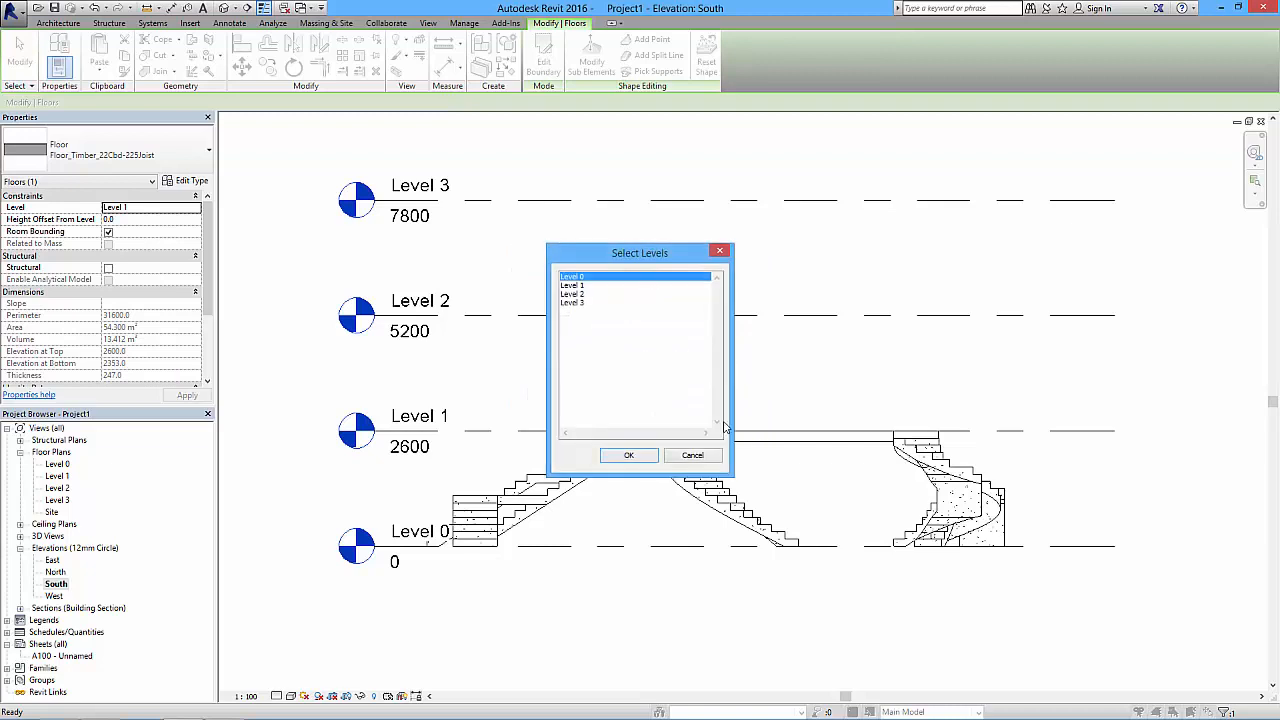
{"action": "left_click", "coordinate": [575, 293]}
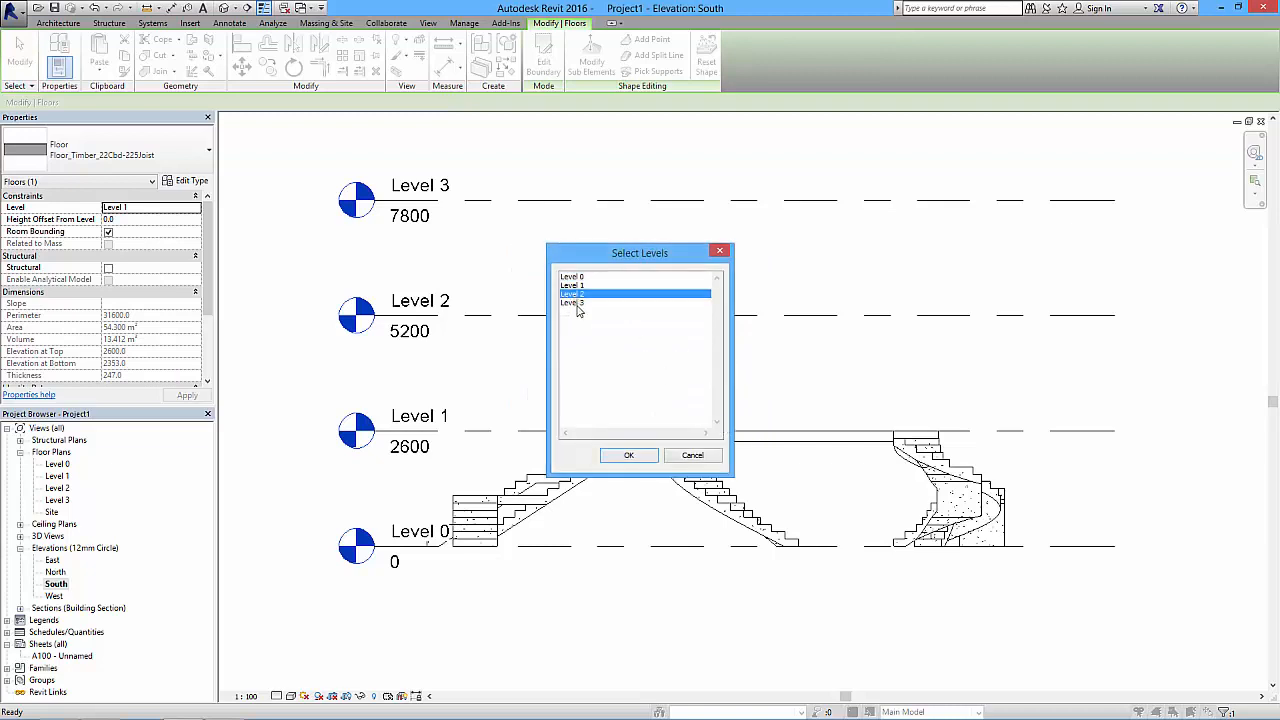
{"action": "left_click", "coordinate": [575, 303], "text": "ctrl"}
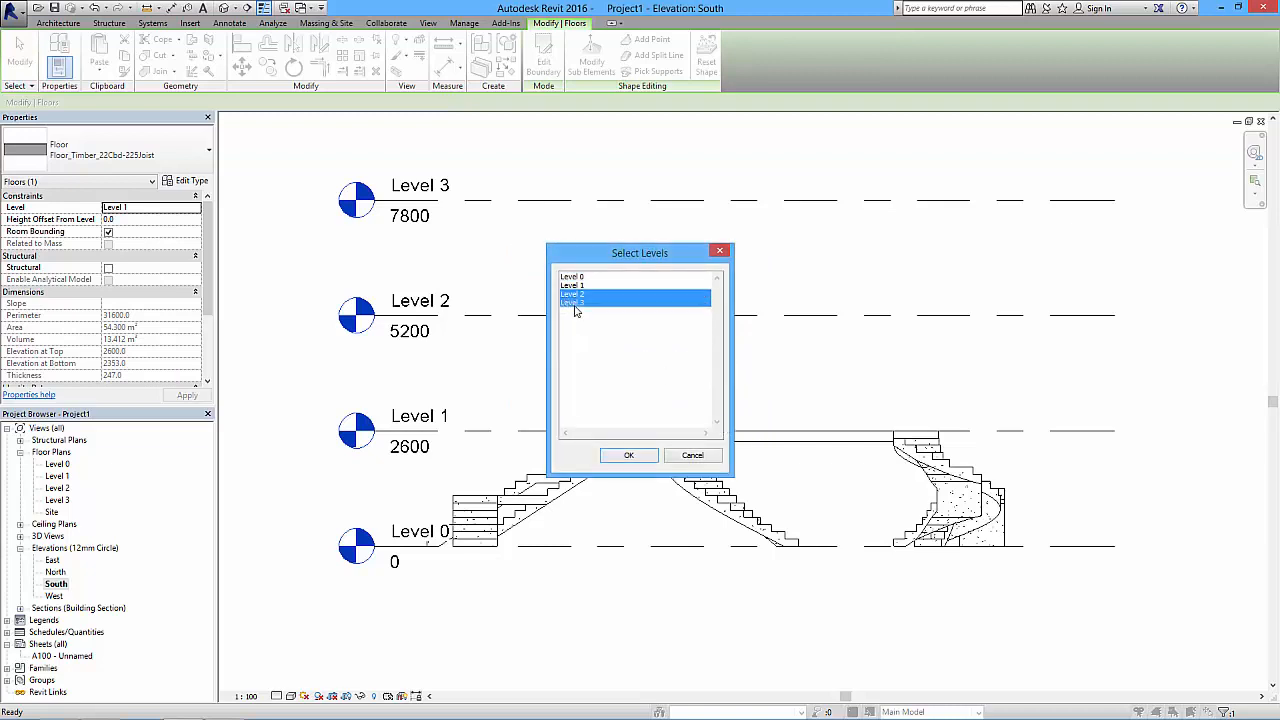
{"action": "left_click", "coordinate": [629, 456]}
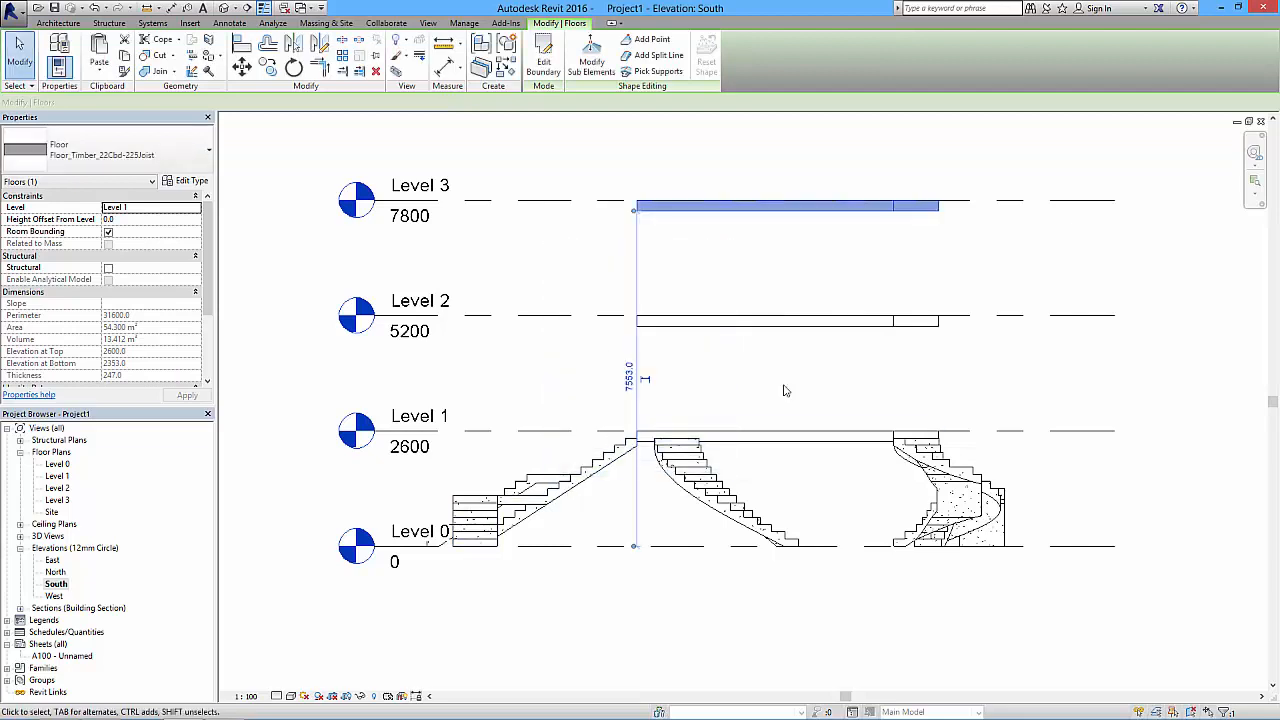
{"action": "left_click", "coordinate": [566, 262]}
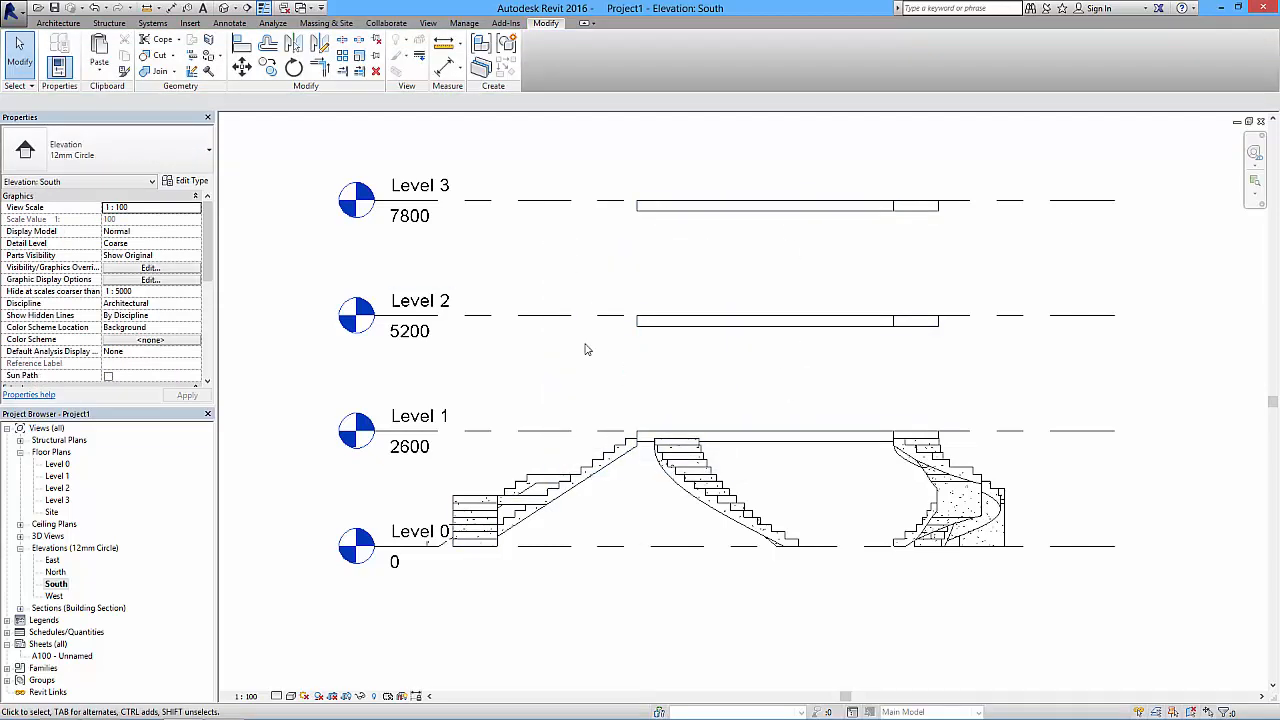
Show the model in the 3D home view and hide the Level 2 and Level 3 floors in that view.
{"action": "left_click", "coordinate": [226, 8]}
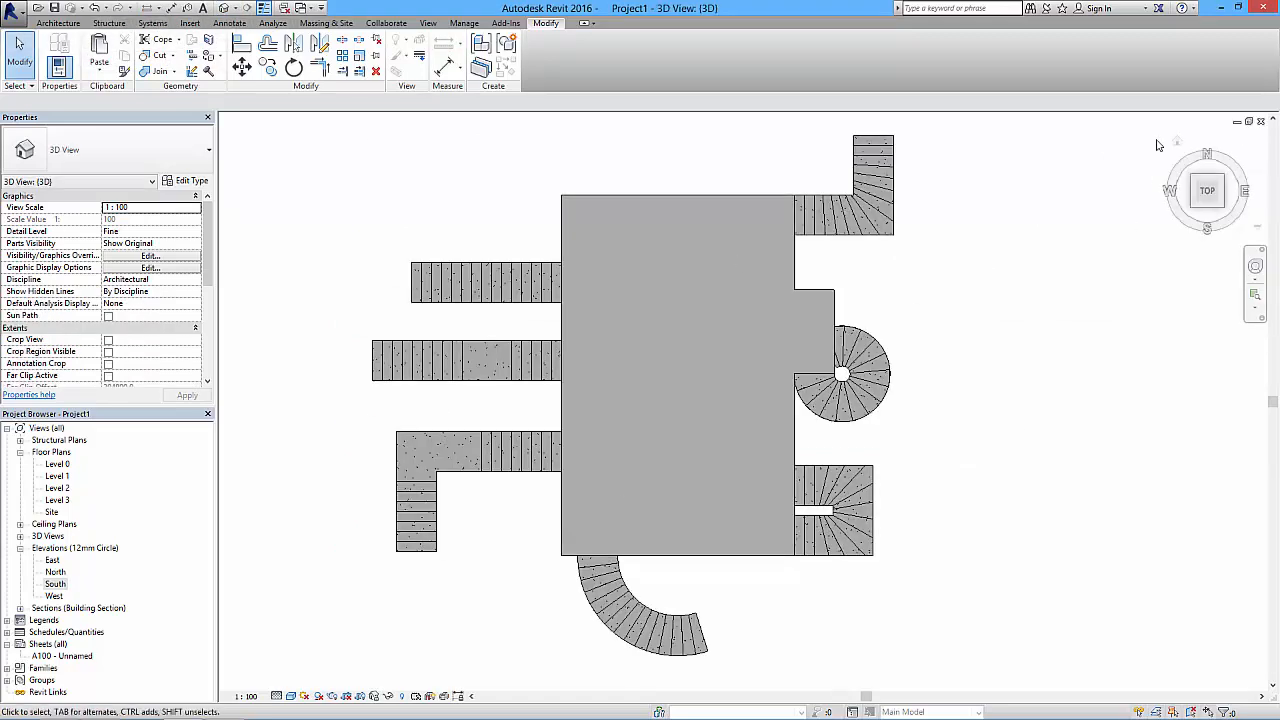
{"action": "left_click", "coordinate": [1177, 145]}
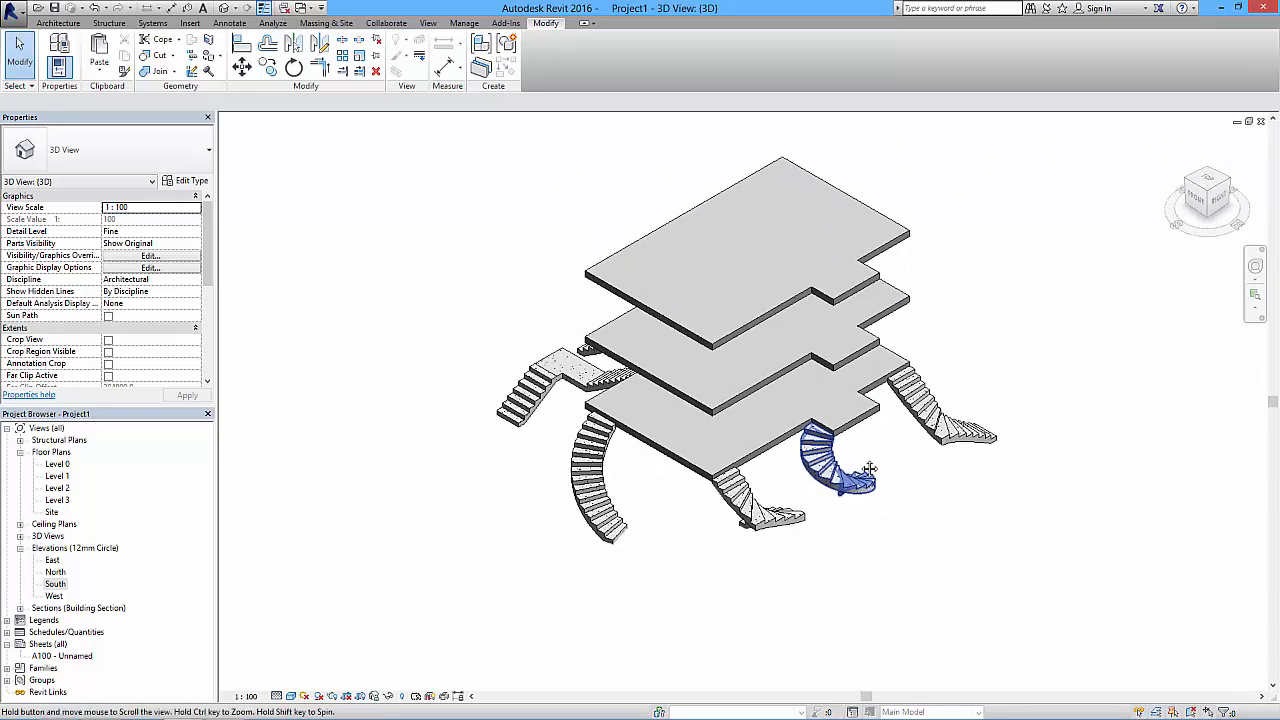
{"action": "left_click", "coordinate": [818, 297]}
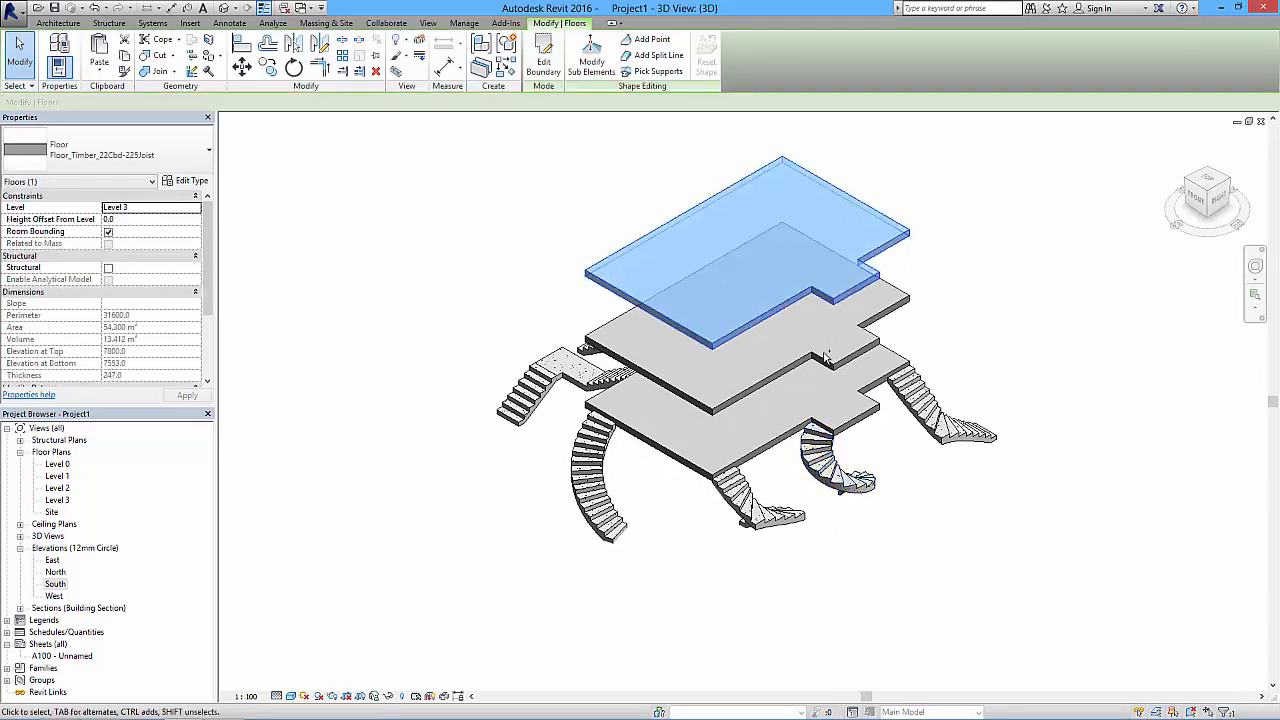
{"action": "left_click", "coordinate": [818, 360], "text": "ctrl"}
{"action": "right_click", "coordinate": [818, 362]}
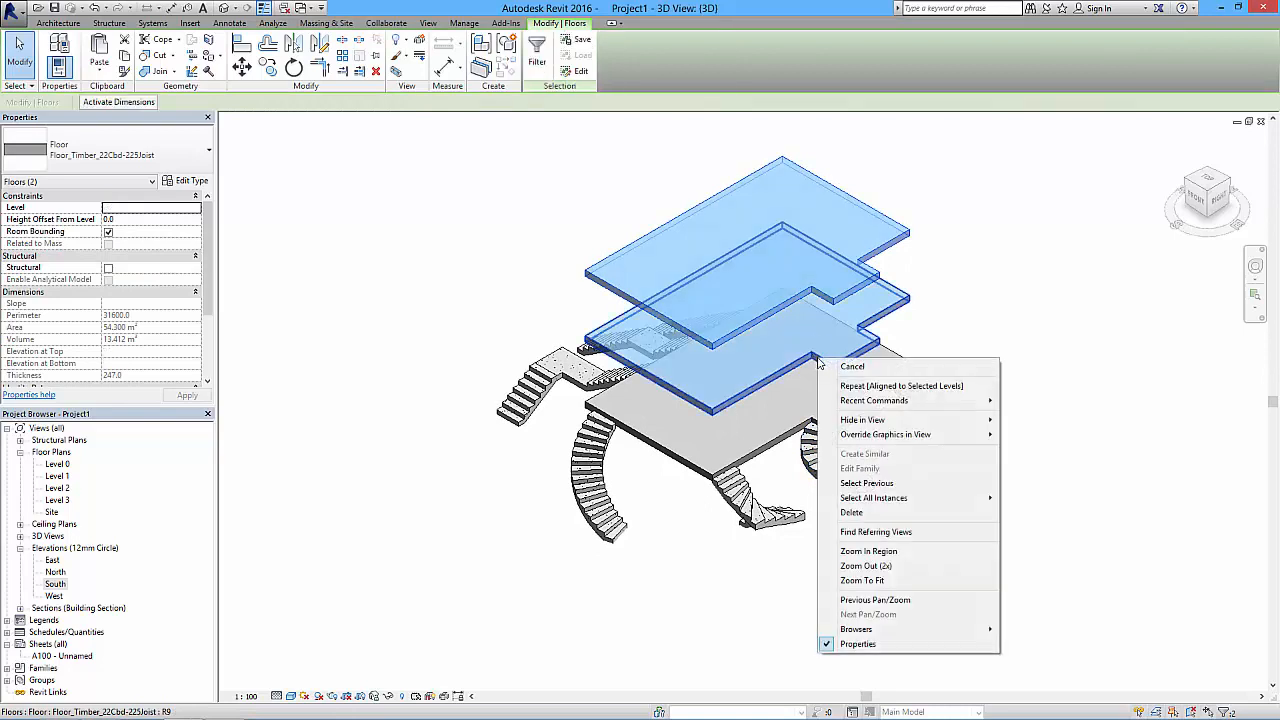
{"action": "mouse_move", "coordinate": [861, 421]}
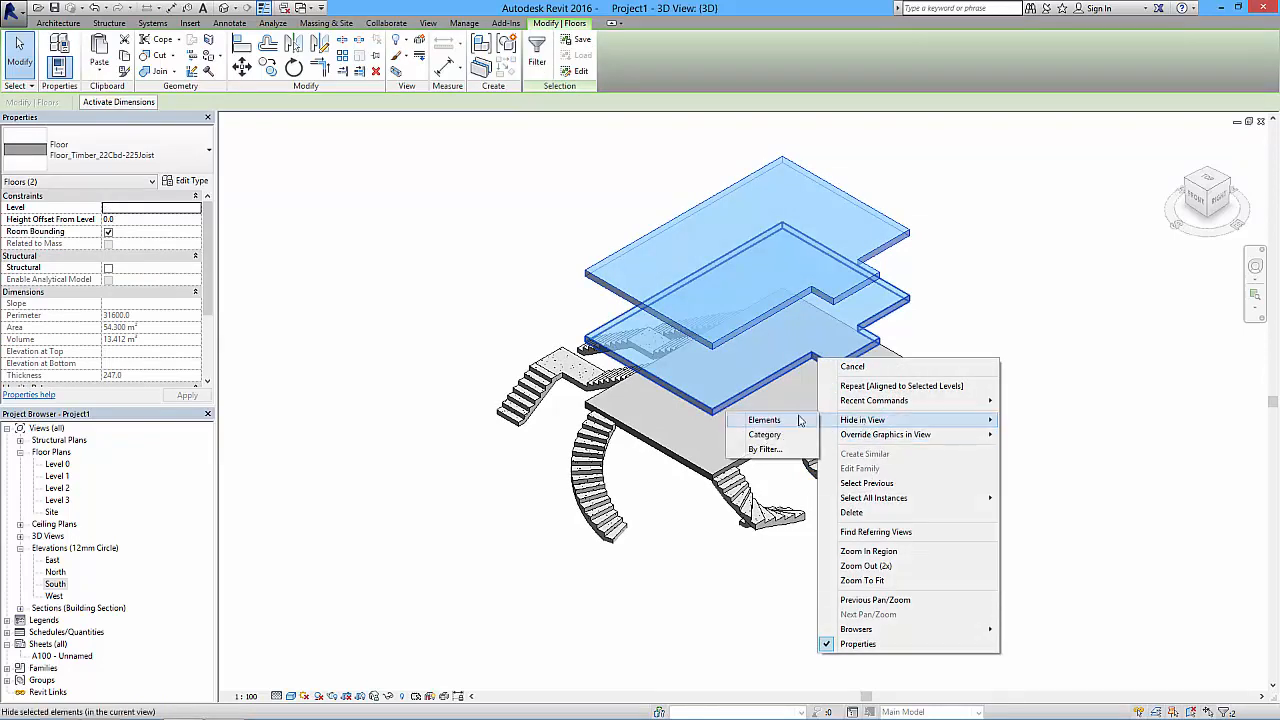
{"action": "left_click", "coordinate": [770, 421]}
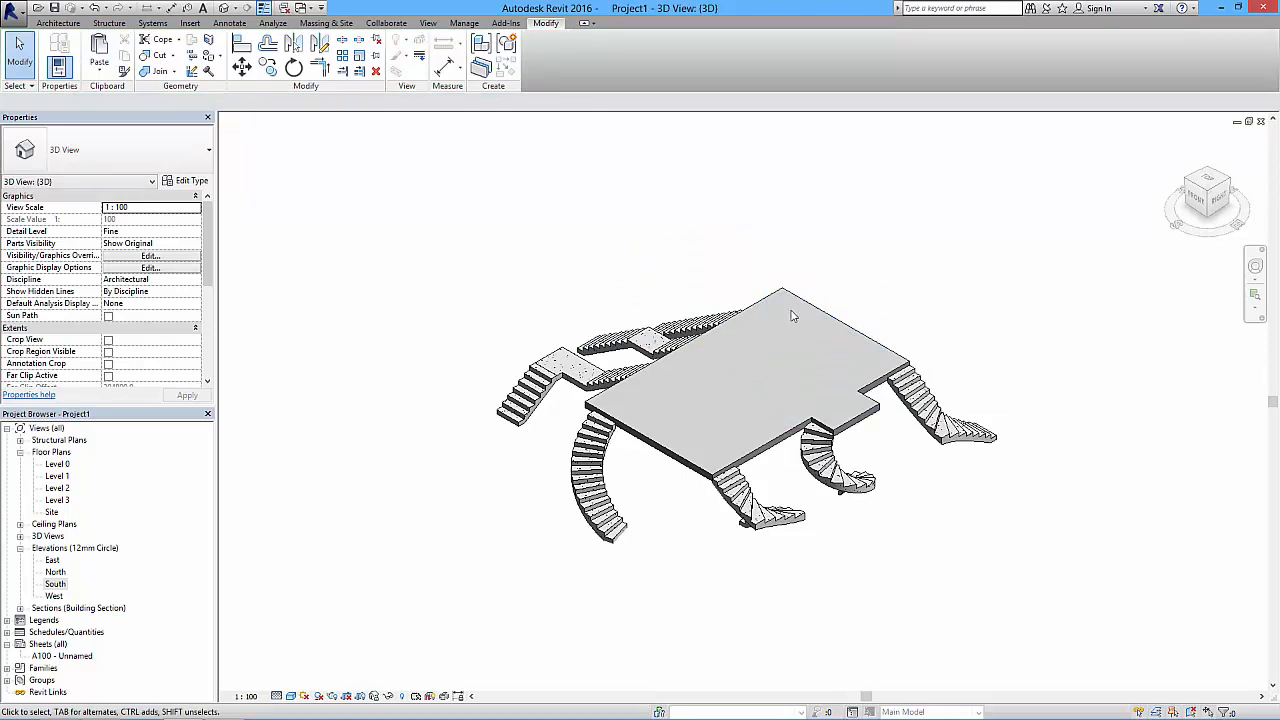
Examine the straight, landing, winder, spiral and curved staircases from all sides of the Level 1 floor.
{"action": "middle_click_drag", "start_coordinate": [772, 500], "coordinate": [909, 480], "text": "shift"}
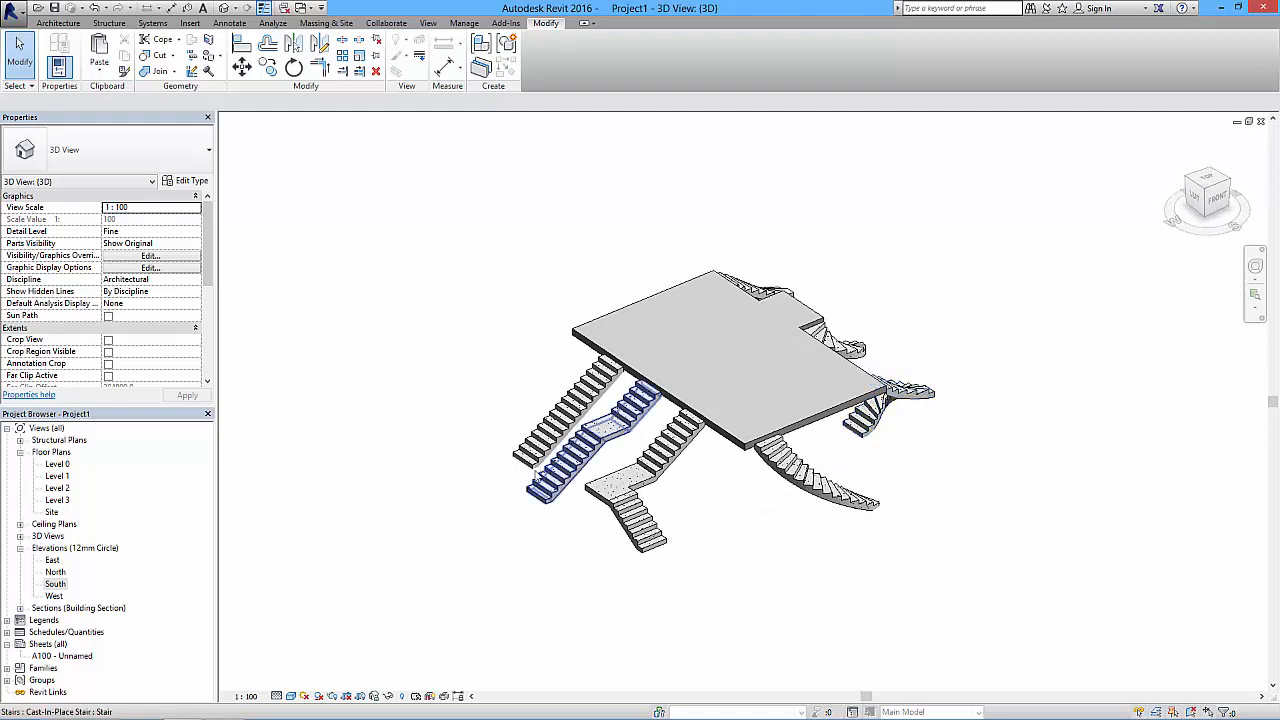
{"action": "scroll", "coordinate": [523, 474], "scroll_direction": "up", "scroll_amount": 2}
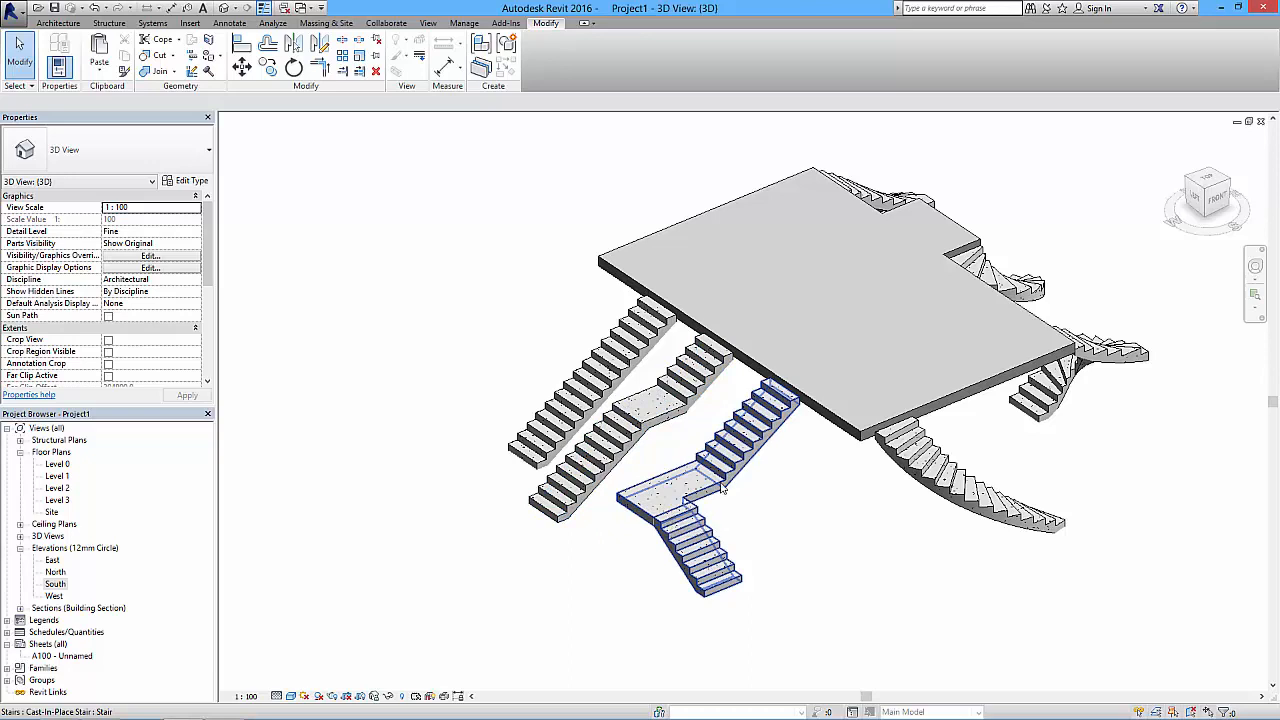
{"action": "middle_click_drag", "start_coordinate": [1004, 503], "coordinate": [560, 471]}
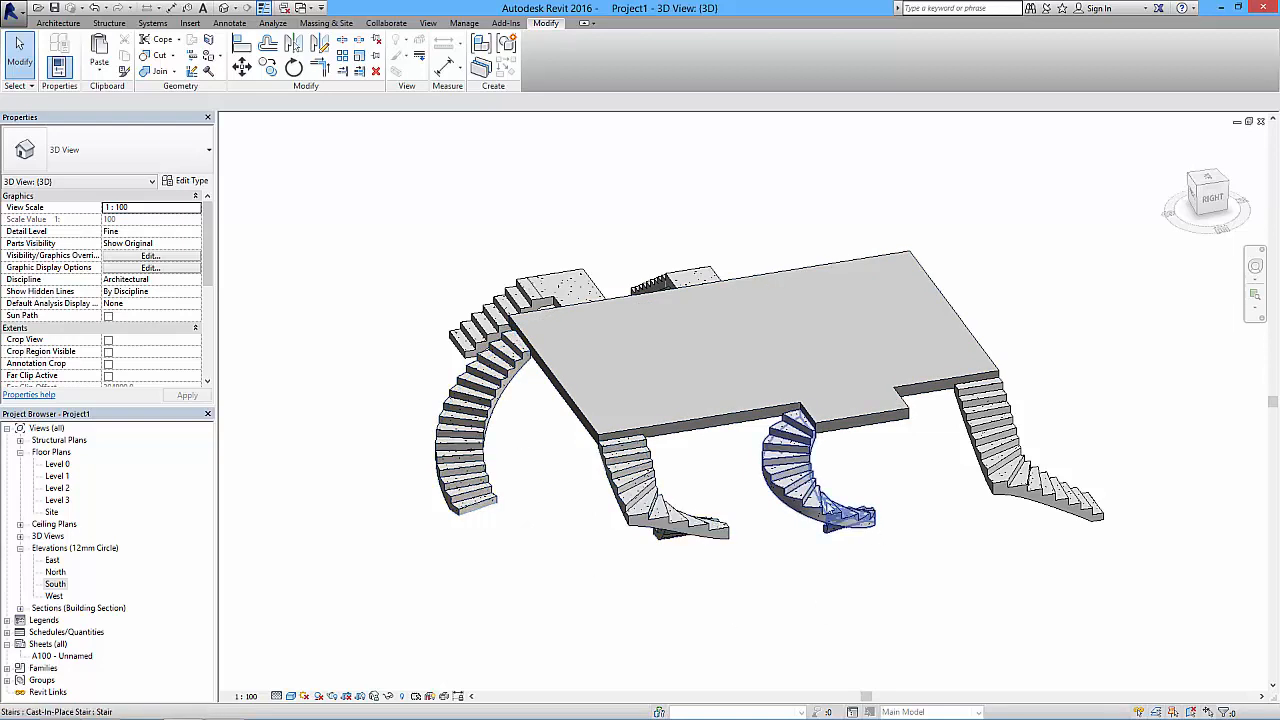
{"action": "middle_click_drag", "start_coordinate": [857, 486], "coordinate": [630, 436], "text": "shift"}
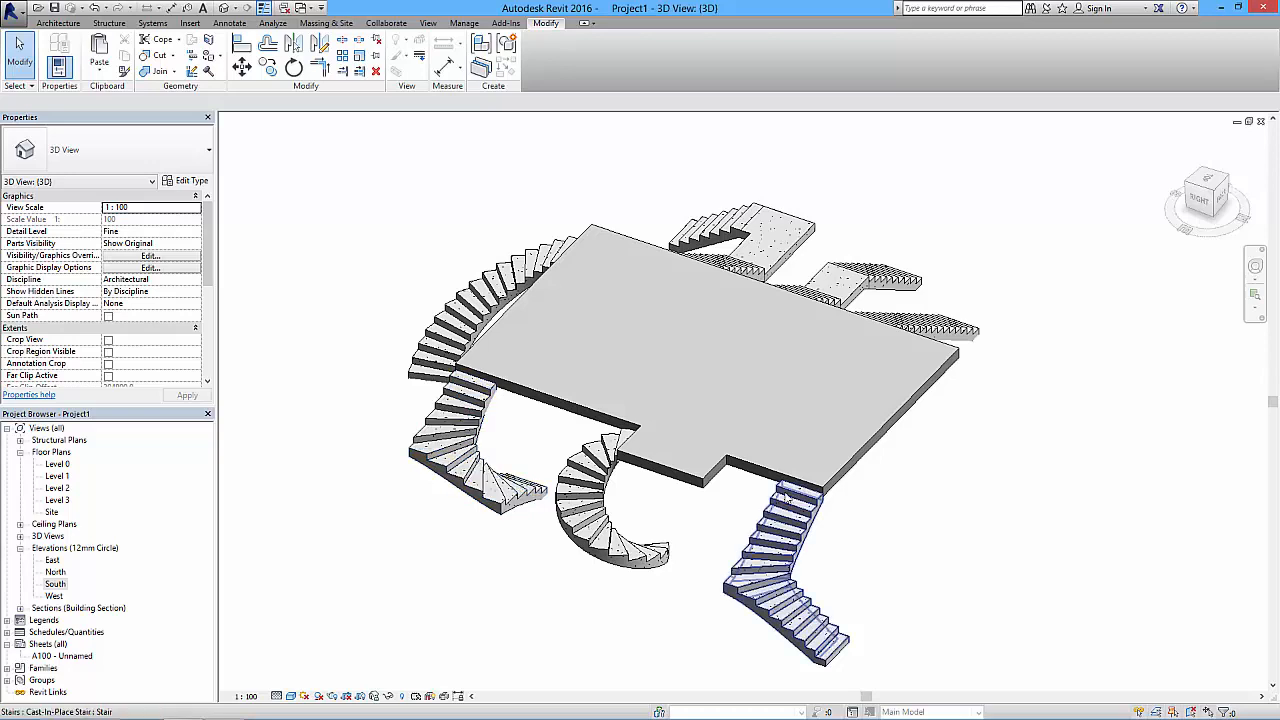
{"action": "middle_click_drag", "start_coordinate": [777, 606], "coordinate": [700, 597], "text": "shift"}
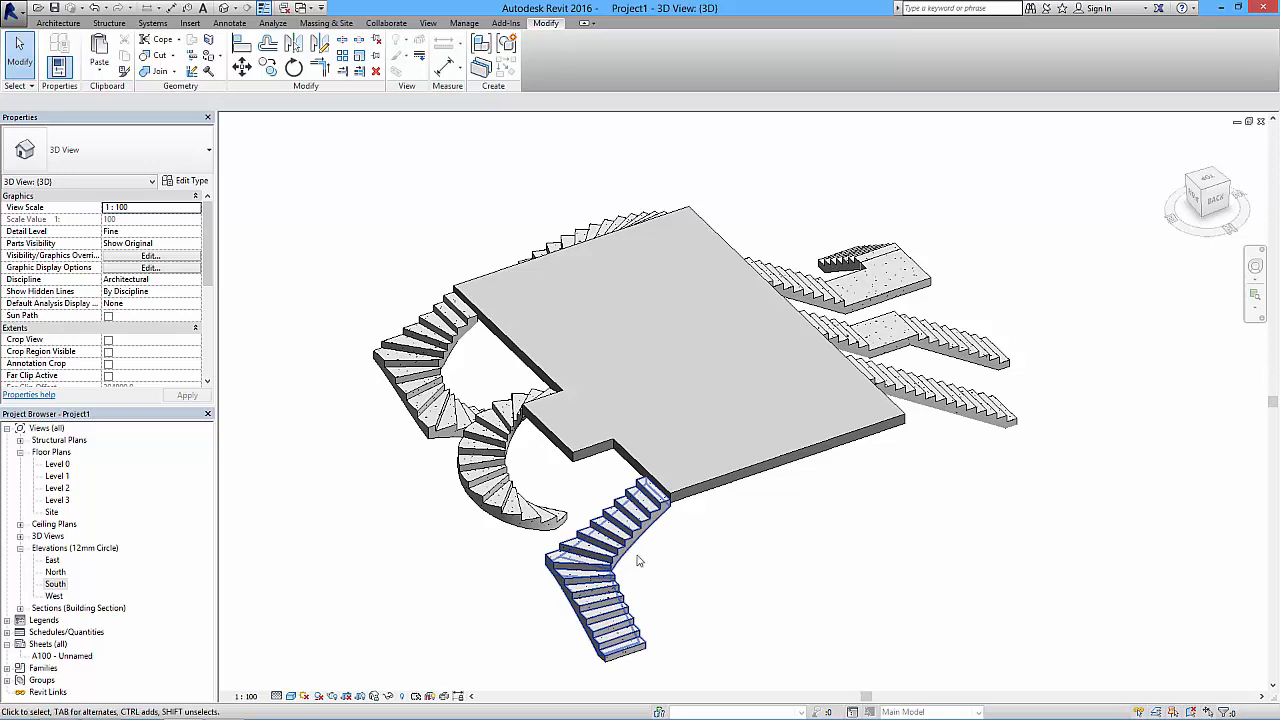
{"action": "middle_click_drag", "start_coordinate": [626, 551], "coordinate": [838, 600], "text": "shift"}
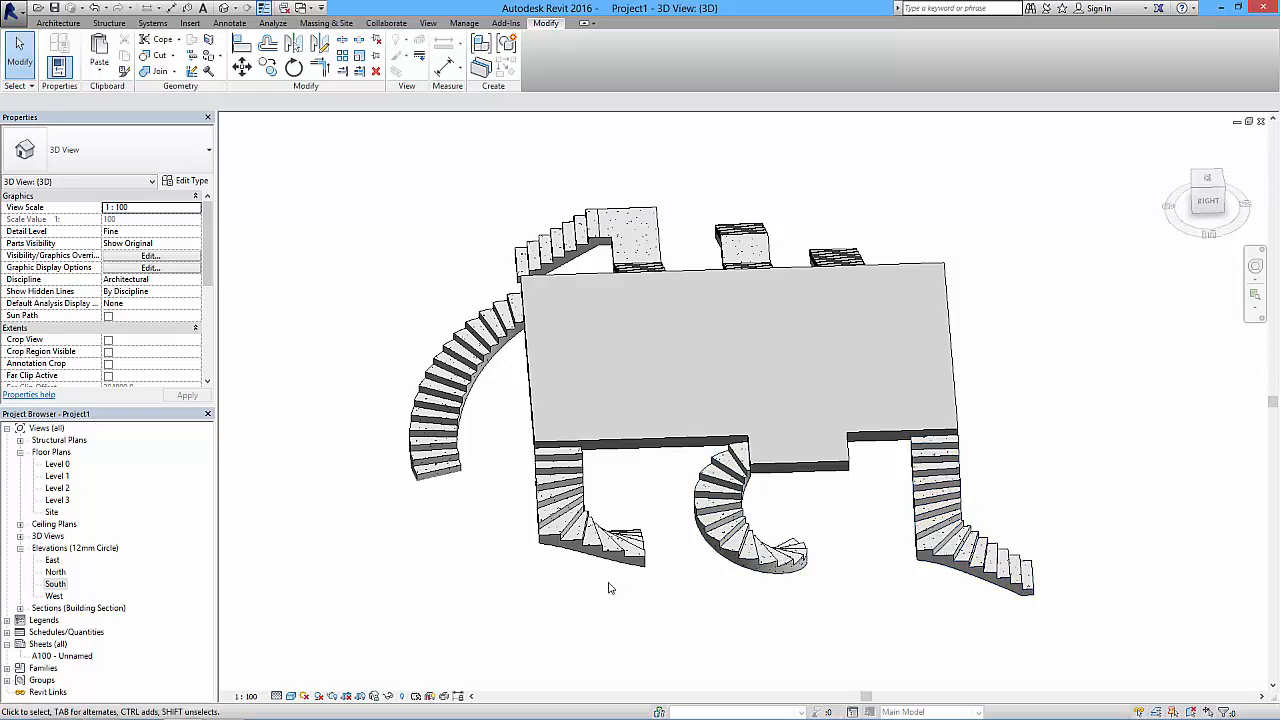
{"action": "middle_click_drag", "start_coordinate": [445, 527], "coordinate": [610, 556], "text": "shift"}
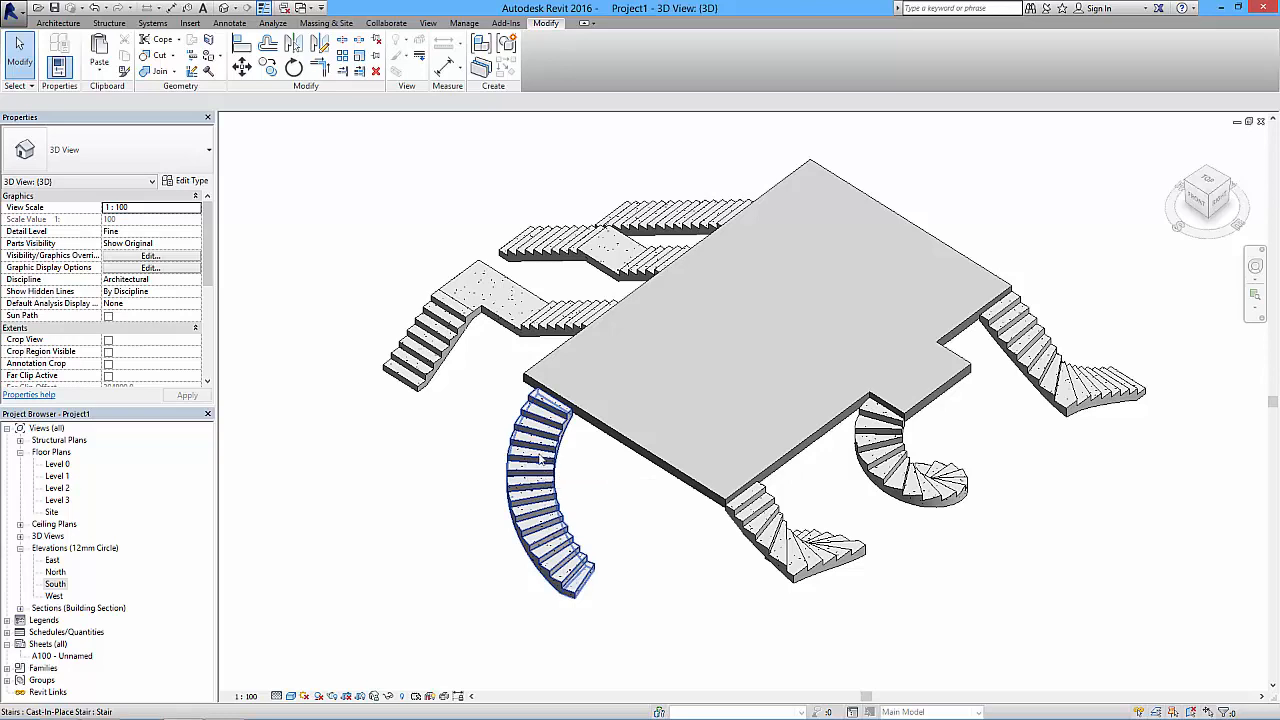
Inspect the L-shaped and straight-run landing stairs up close, including how their flights and landings join in concrete.
{"action": "left_click", "coordinate": [490, 316]}
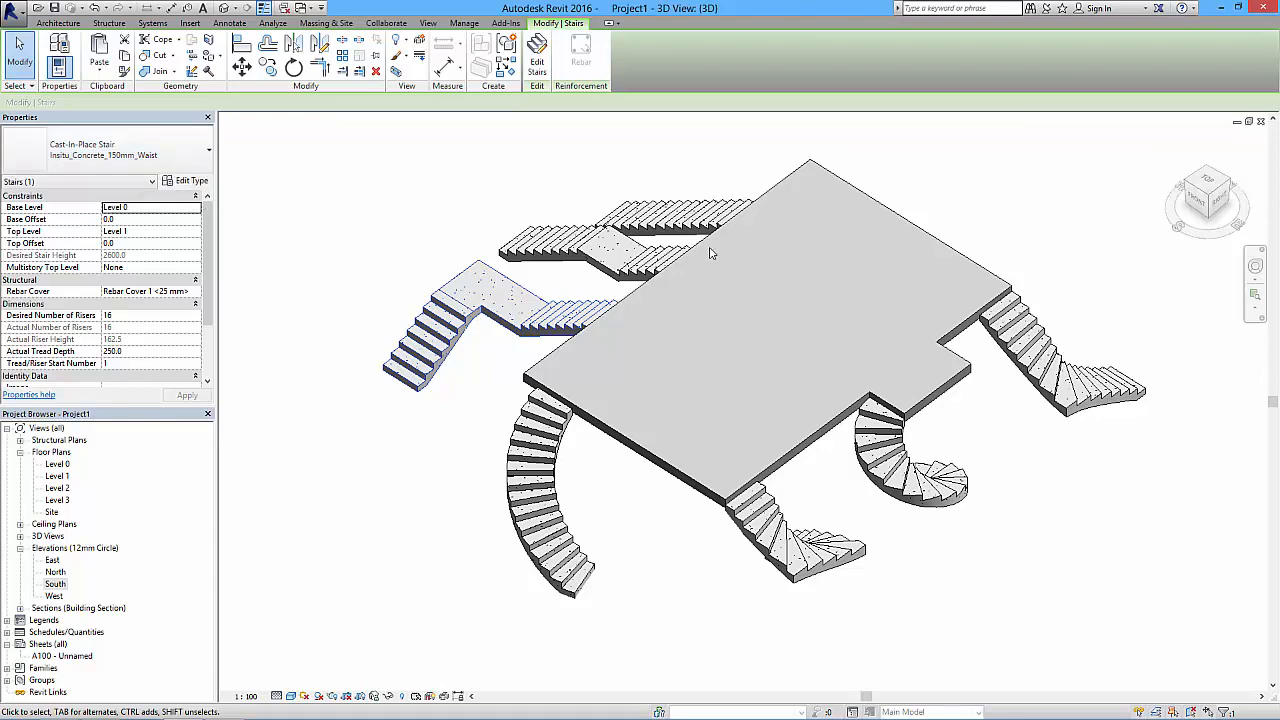
{"action": "left_click", "coordinate": [675, 257]}
{"action": "scroll", "coordinate": [672, 260], "scroll_direction": "up", "scroll_amount": 8}
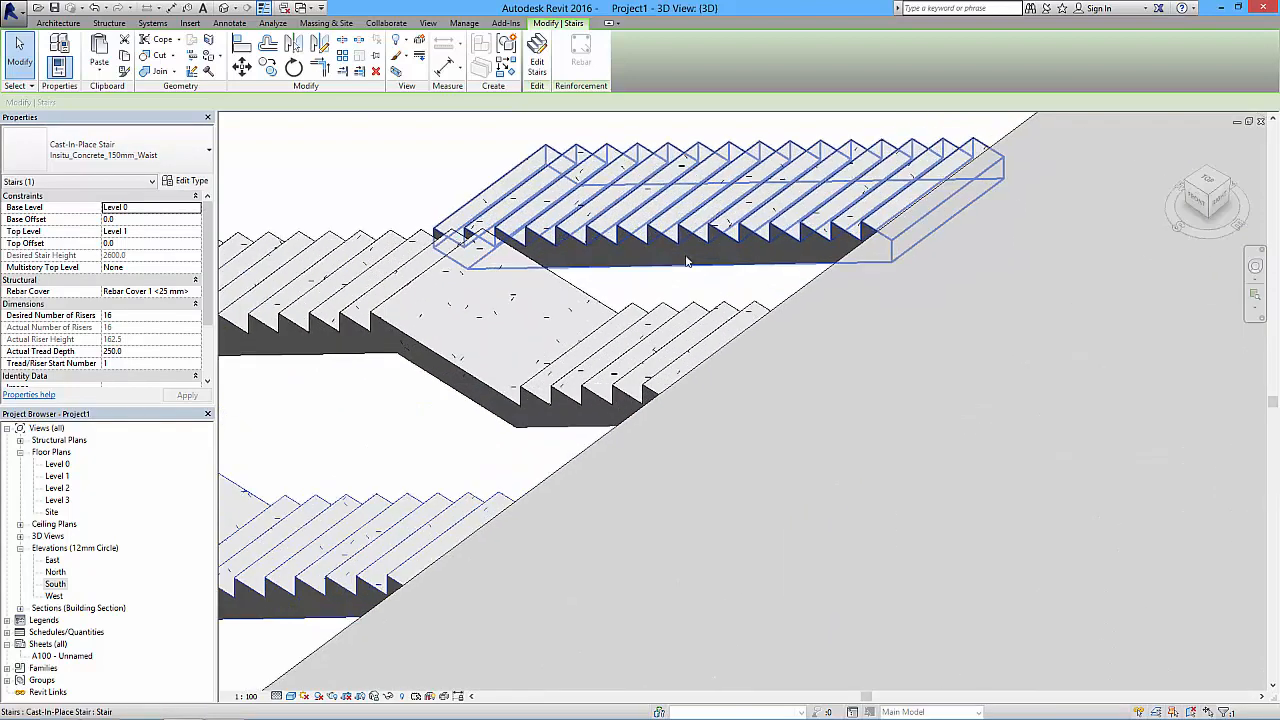
{"action": "scroll", "coordinate": [831, 449], "scroll_direction": "down", "scroll_amount": 5}
{"action": "scroll", "coordinate": [894, 366], "scroll_direction": "up", "scroll_amount": 6}
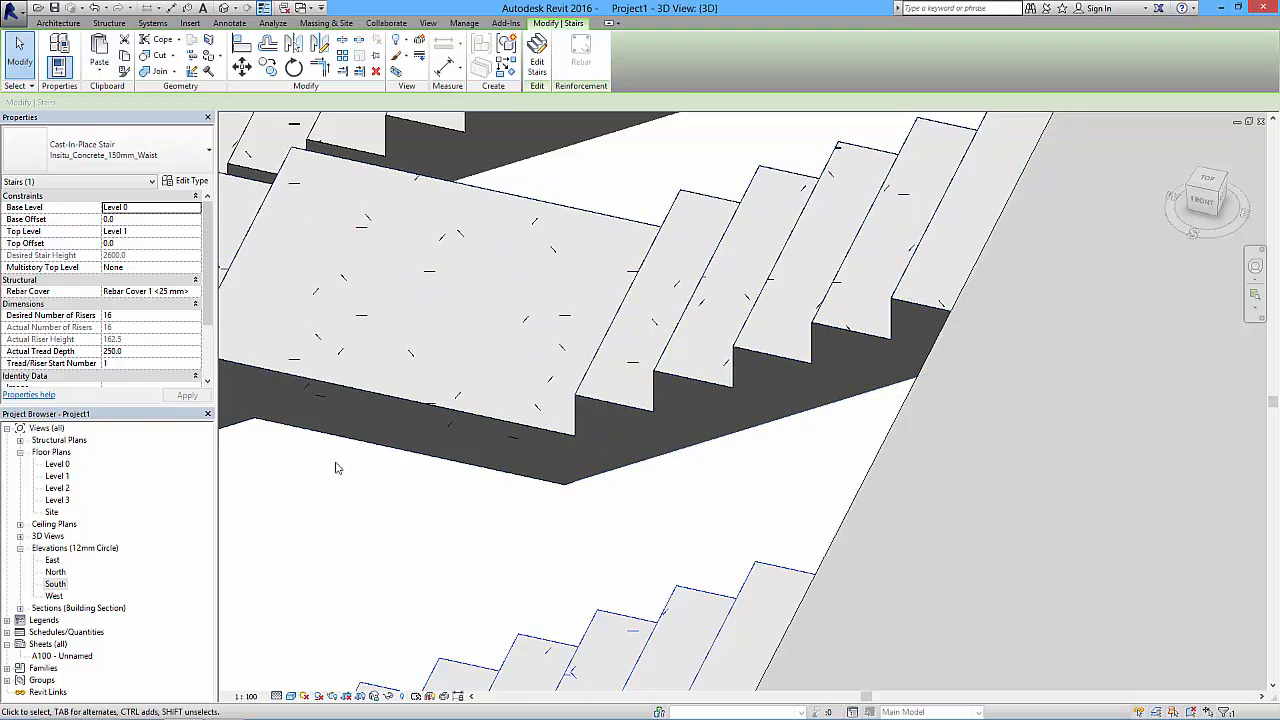
In the South elevation, measure a concrete stair's waist from a step's inner corner perpendicular to the soffit, and return to the 3D view.
{"action": "double_click", "coordinate": [55, 584]}
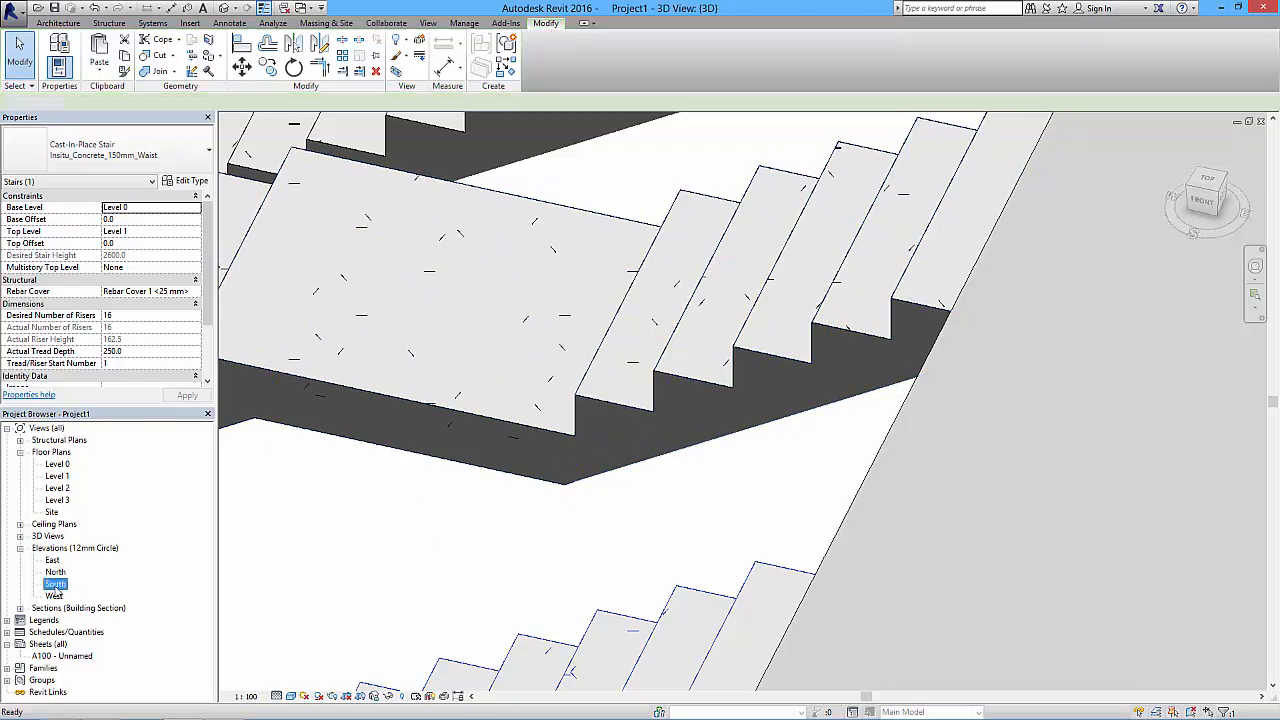
{"action": "scroll", "coordinate": [684, 540], "scroll_direction": "up", "scroll_amount": 6}
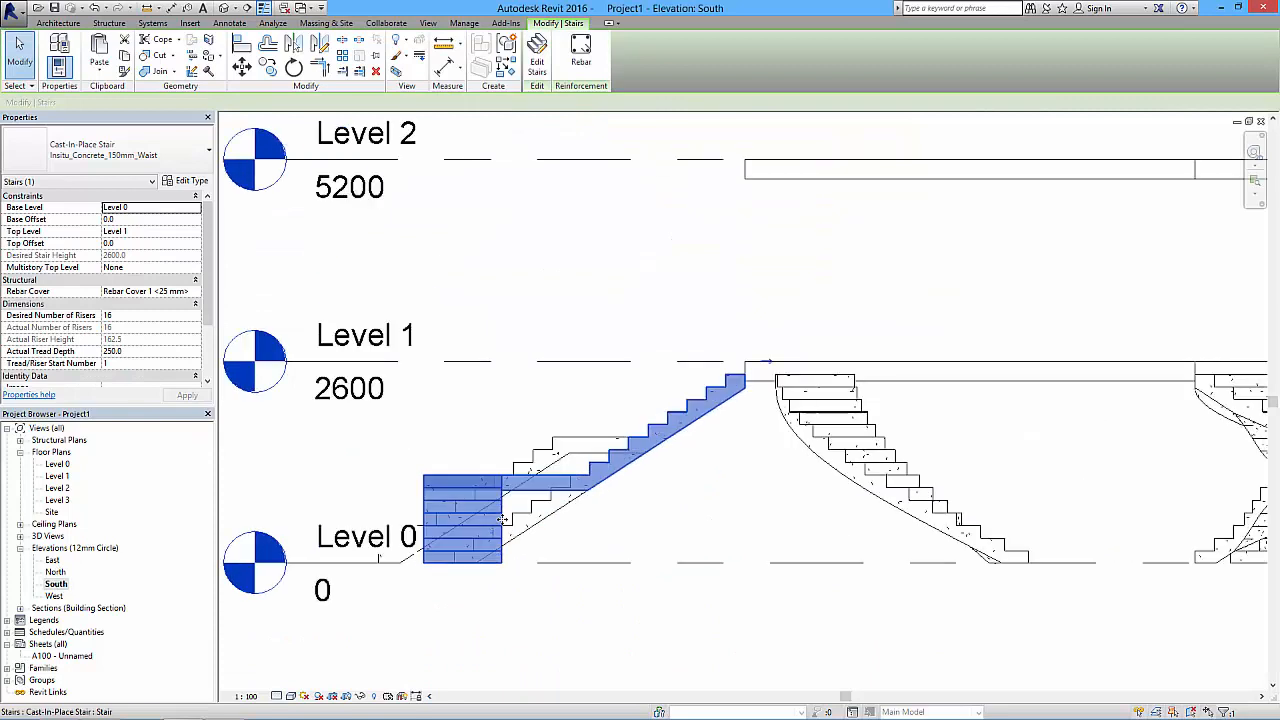
{"action": "key", "text": "Escape"}
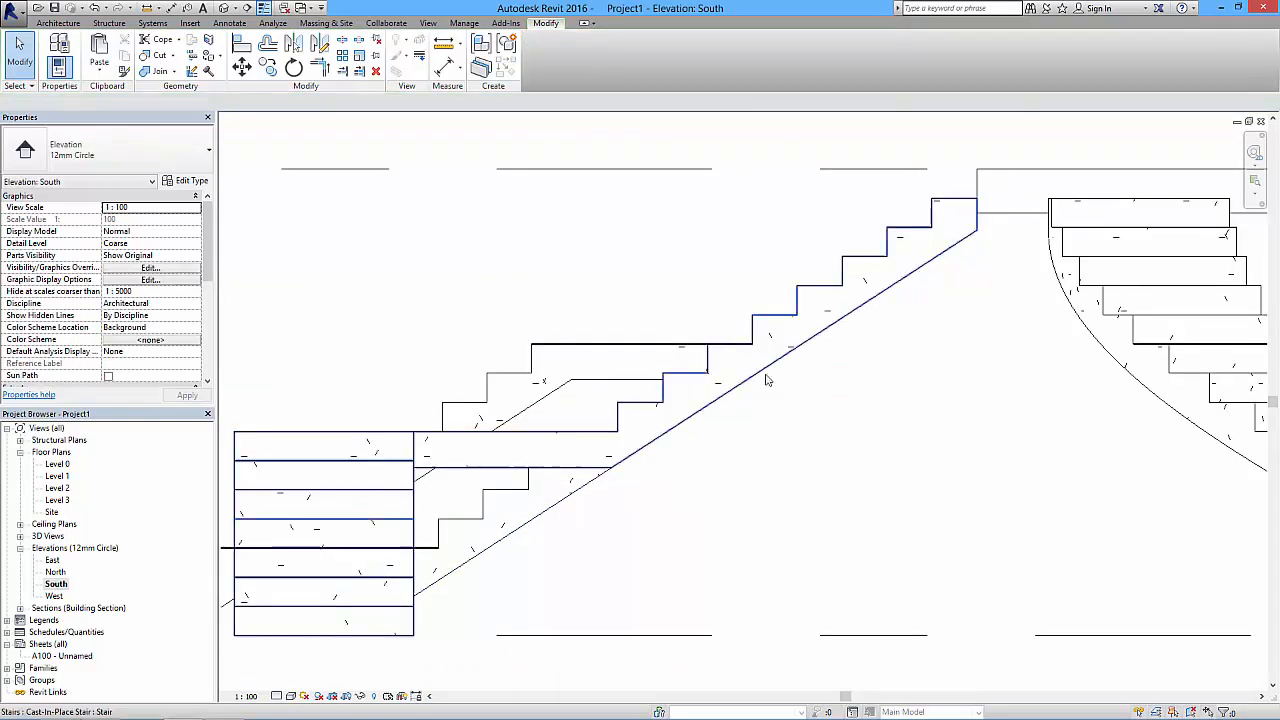
{"action": "left_click", "coordinate": [444, 43]}
{"action": "left_click", "coordinate": [753, 344]}
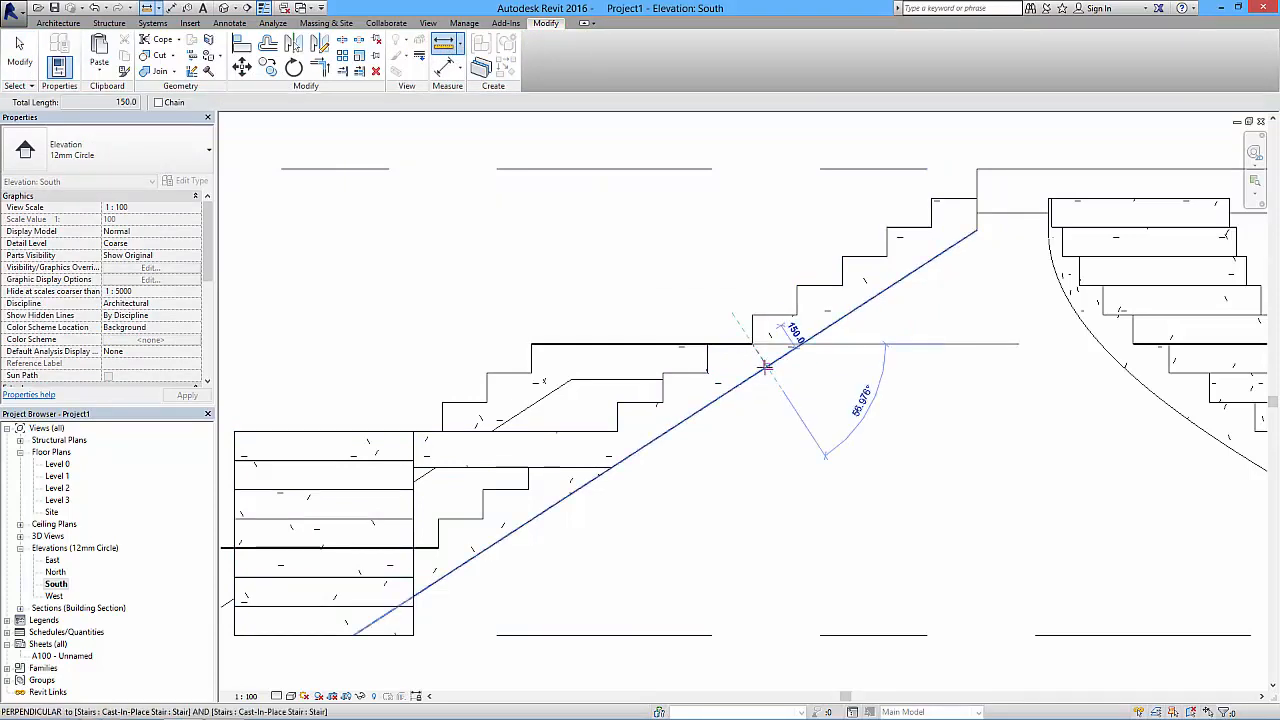
{"action": "left_click", "coordinate": [765, 367]}
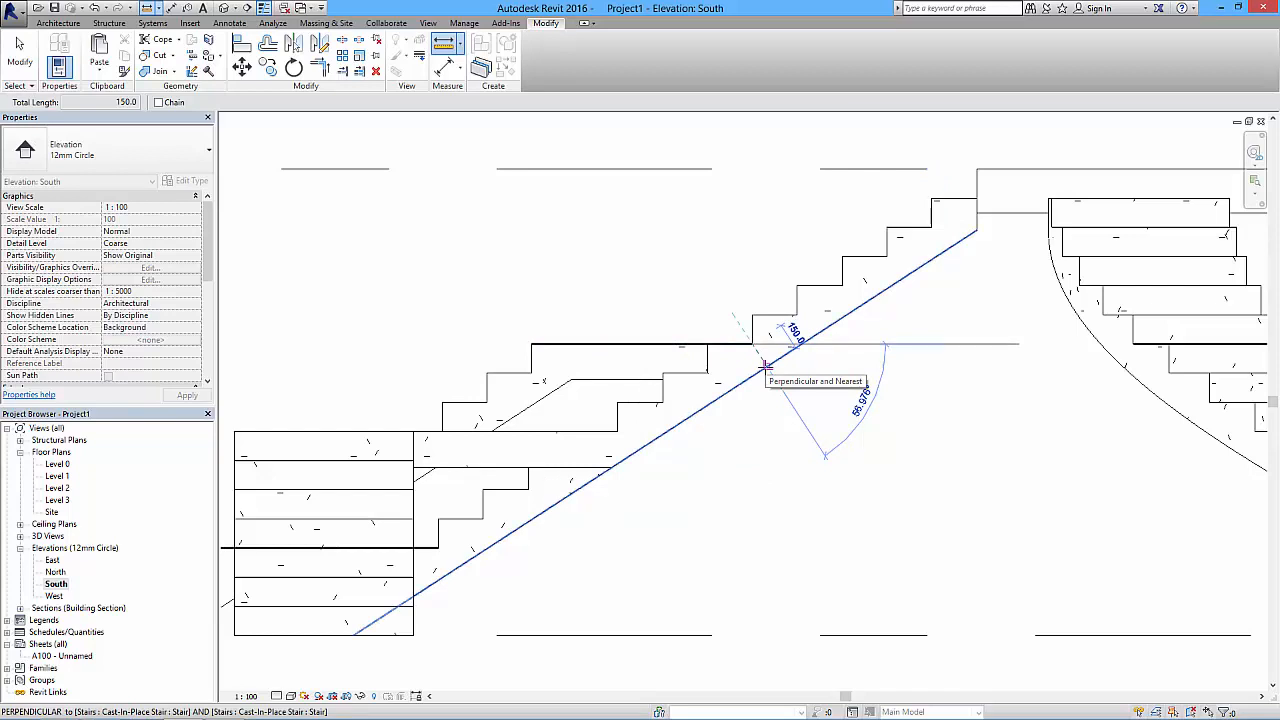
{"action": "key", "text": "Escape"}
{"action": "scroll", "coordinate": [775, 372], "scroll_direction": "down", "scroll_amount": 4}
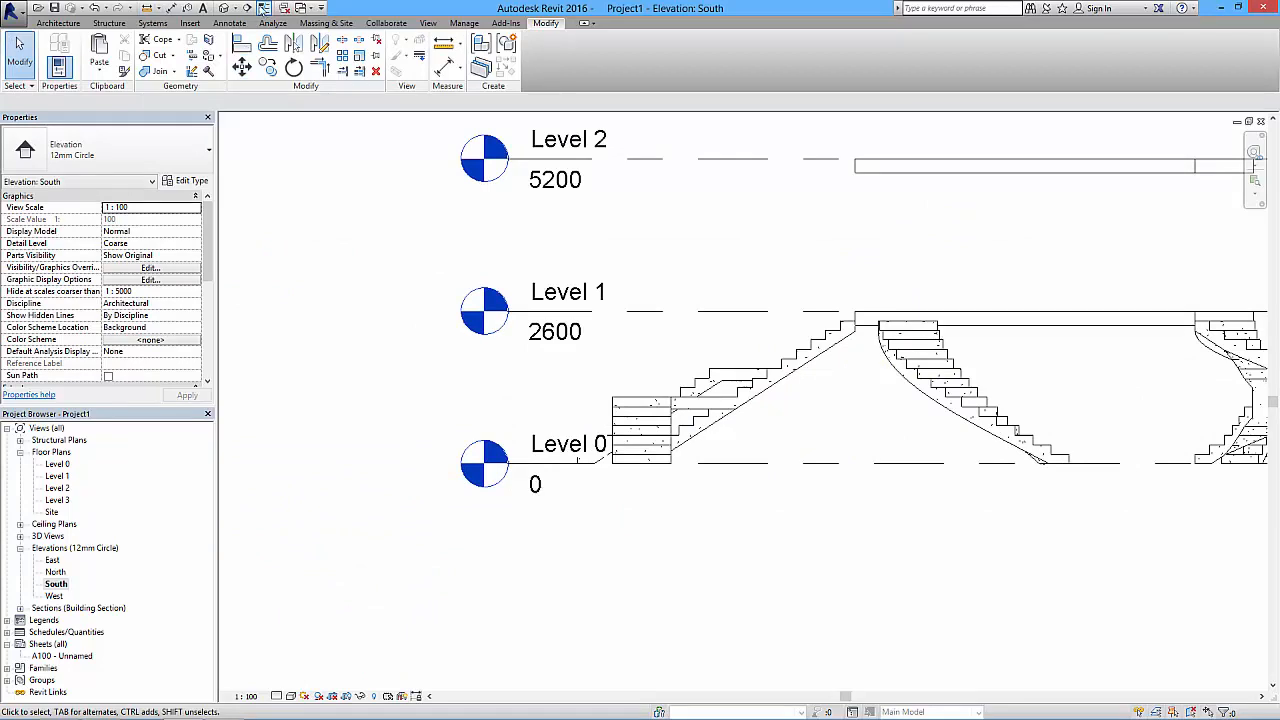
{"action": "left_click", "coordinate": [224, 8]}
{"action": "scroll", "coordinate": [592, 391], "scroll_direction": "down", "scroll_amount": 5}
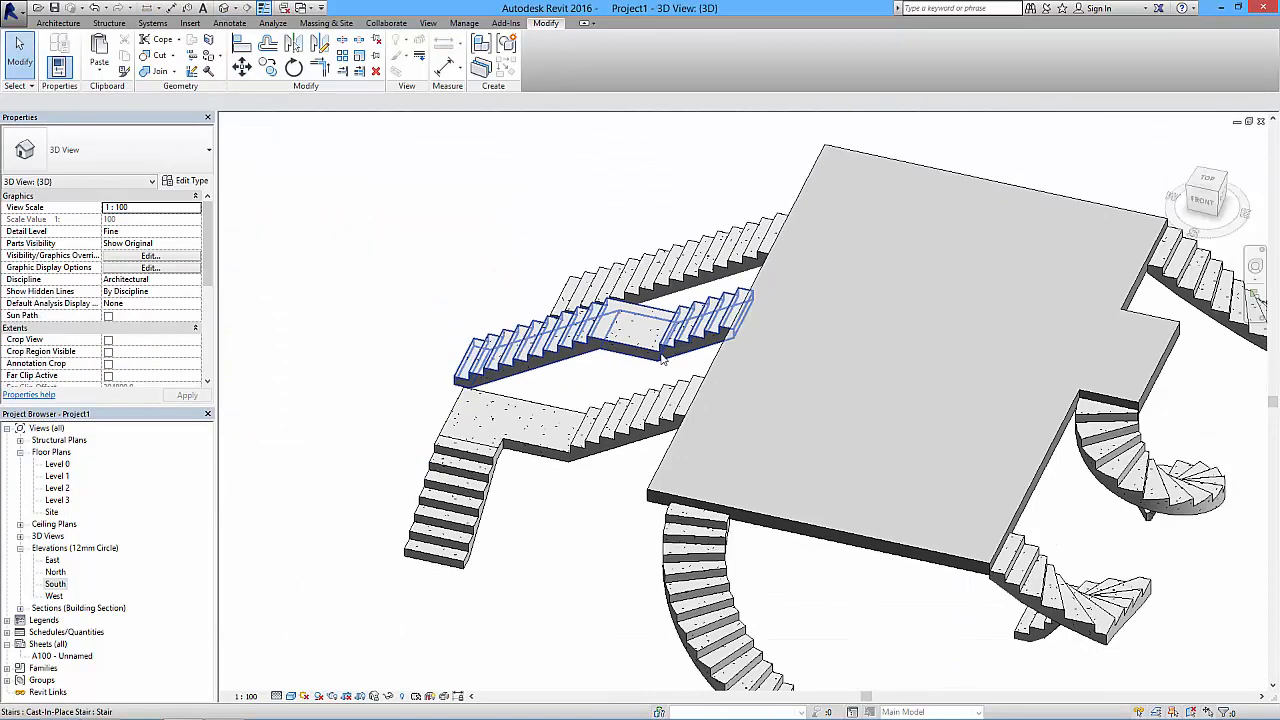
Delete the straight stair, the straight-run landing stair and the L-shaped landing stair along one edge of the Level 1 floor.
{"action": "middle_click_drag", "start_coordinate": [592, 391], "coordinate": [809, 429], "text": "shift"}
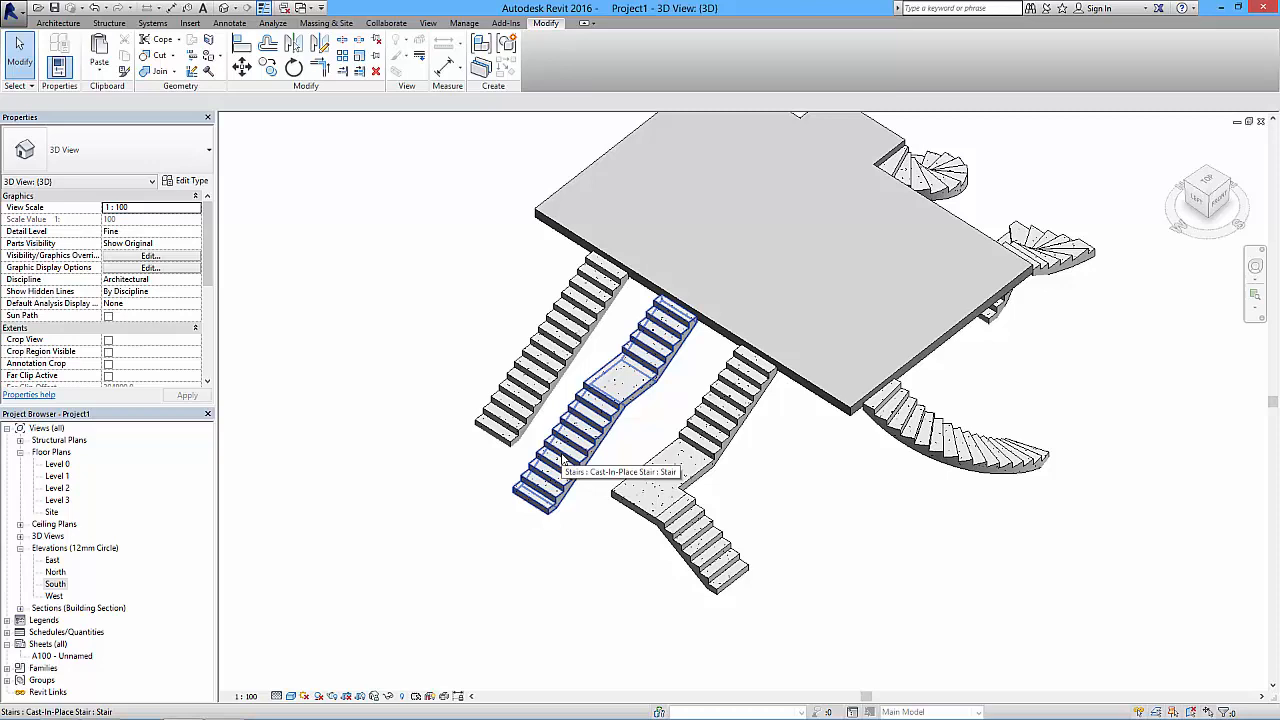
{"action": "left_click", "coordinate": [545, 348]}
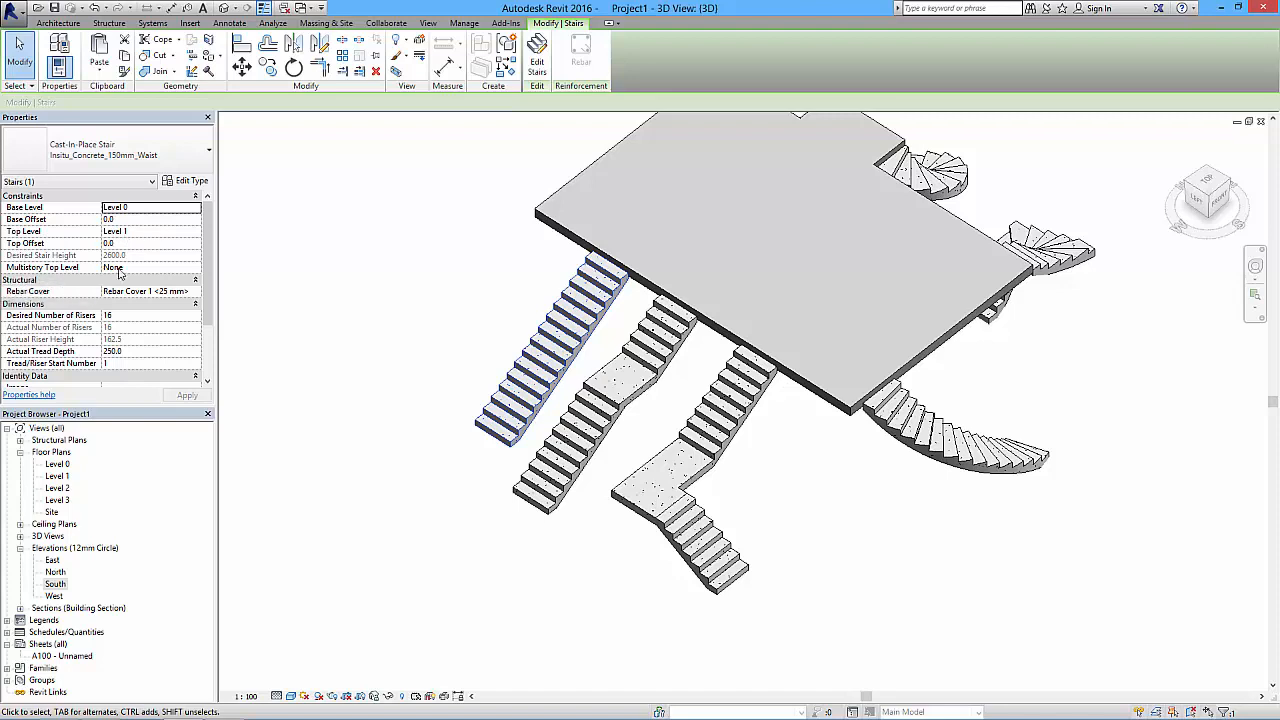
{"action": "middle_click_drag", "start_coordinate": [490, 396], "coordinate": [489, 430]}
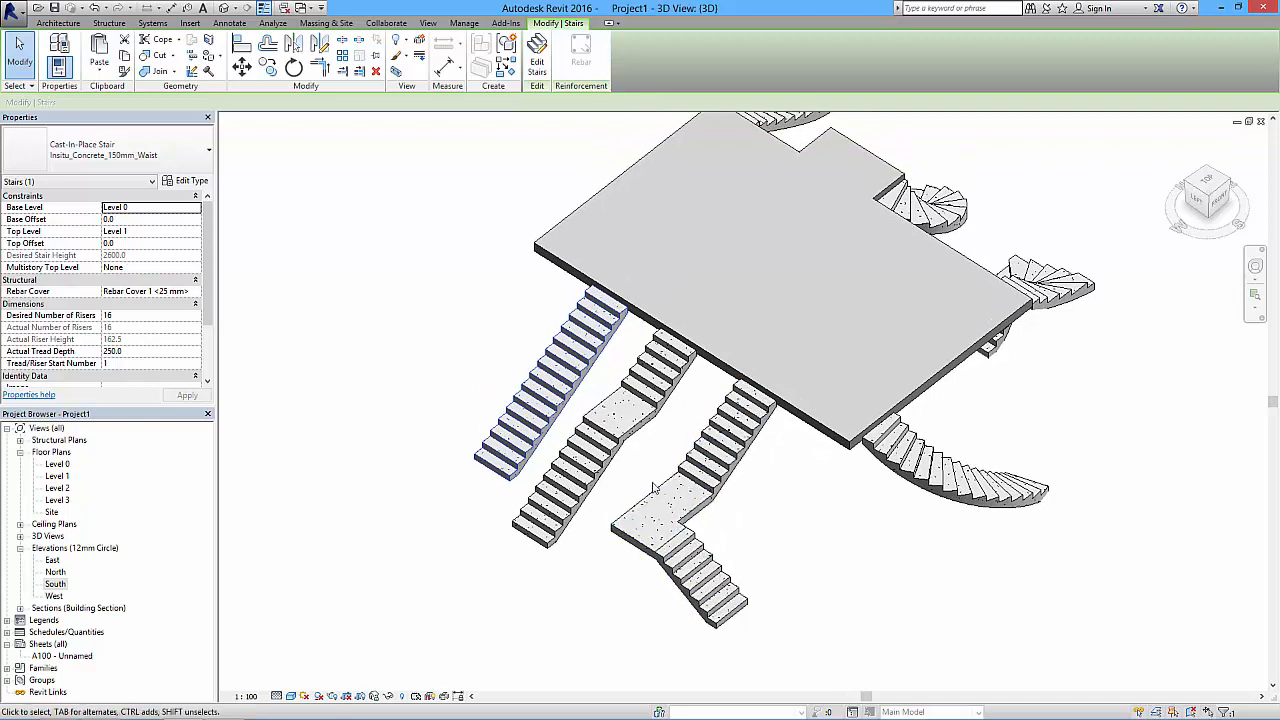
{"action": "middle_click_drag", "start_coordinate": [769, 568], "coordinate": [750, 582]}
{"action": "left_click_drag", "start_coordinate": [750, 582], "coordinate": [511, 463]}
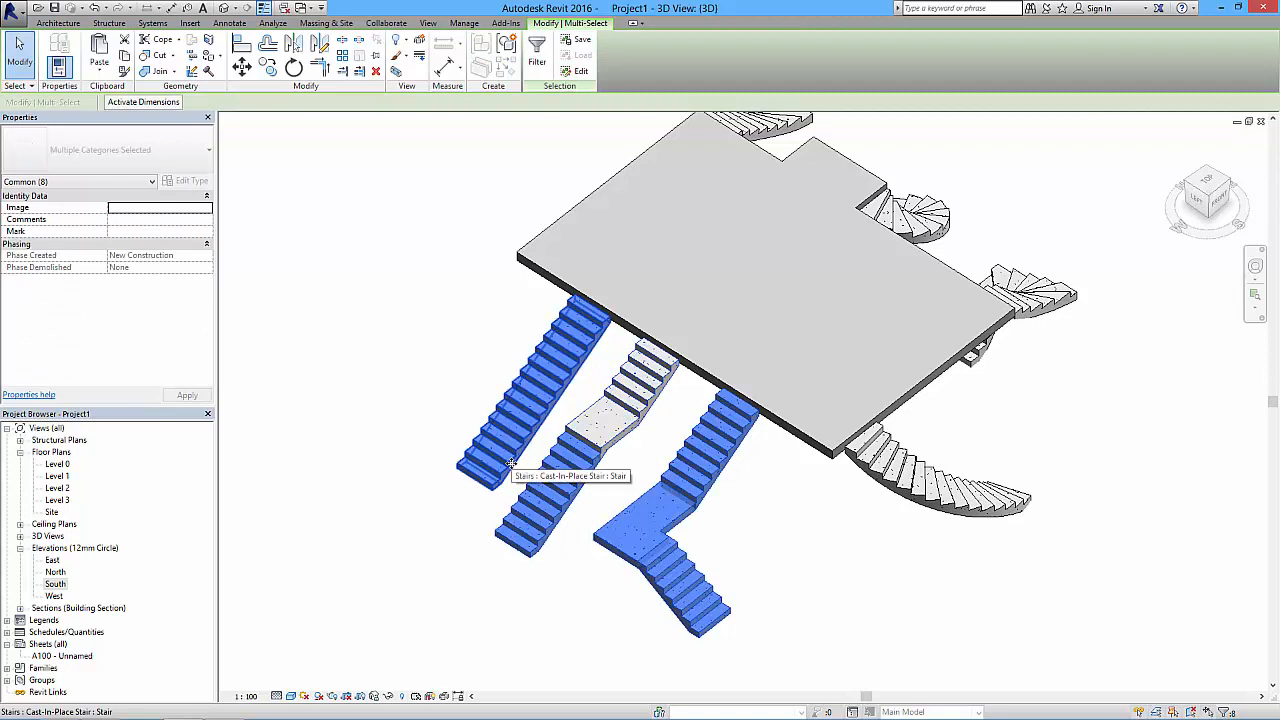
{"action": "key", "text": "Delete"}
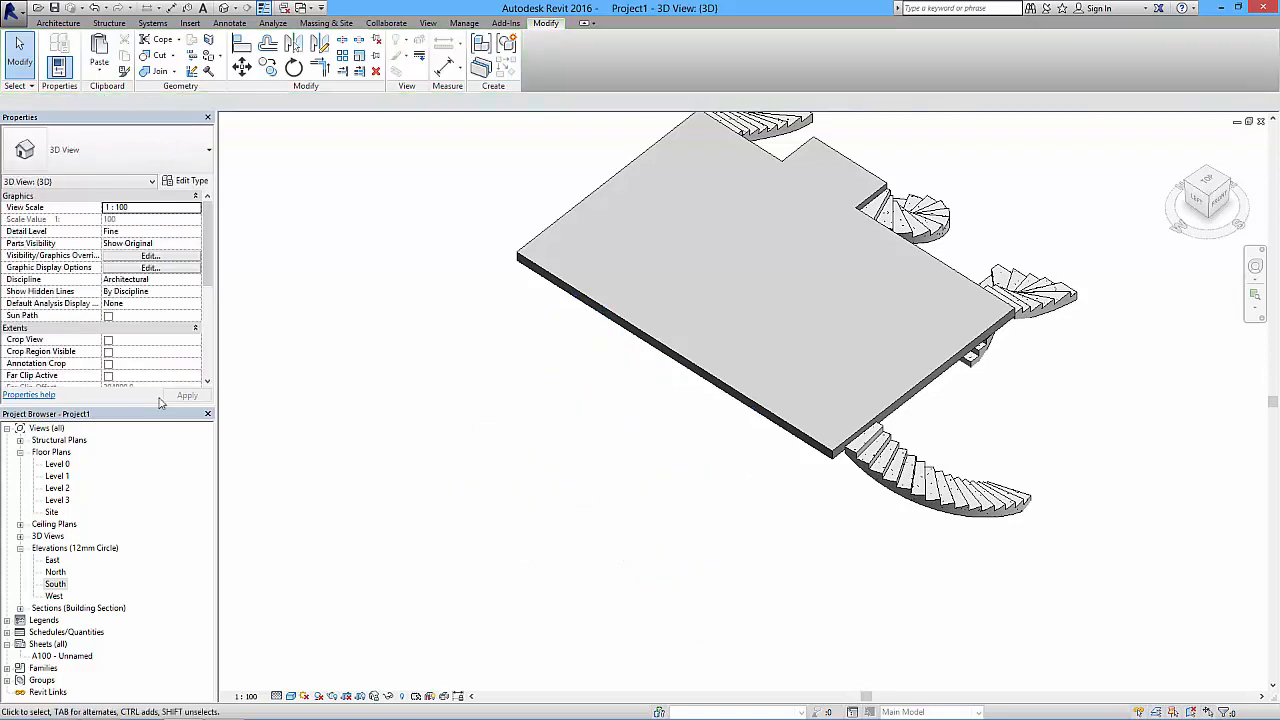
Open the Level 0 floor plan and set its underlay to Level 1.
{"action": "double_click", "coordinate": [58, 464]}
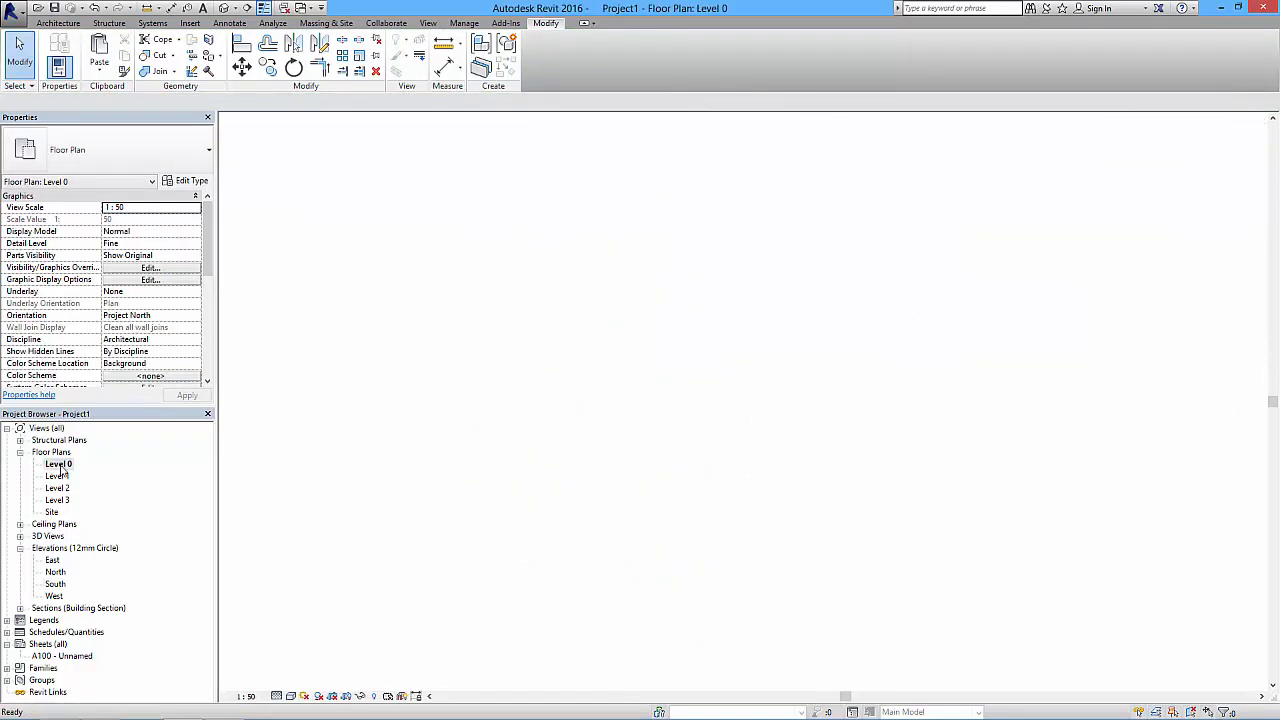
{"action": "middle_click_drag", "start_coordinate": [841, 510], "coordinate": [780, 442]}
{"action": "scroll", "coordinate": [780, 442], "scroll_direction": "down", "scroll_amount": 2}
{"action": "middle_click_drag", "start_coordinate": [868, 463], "coordinate": [835, 455]}
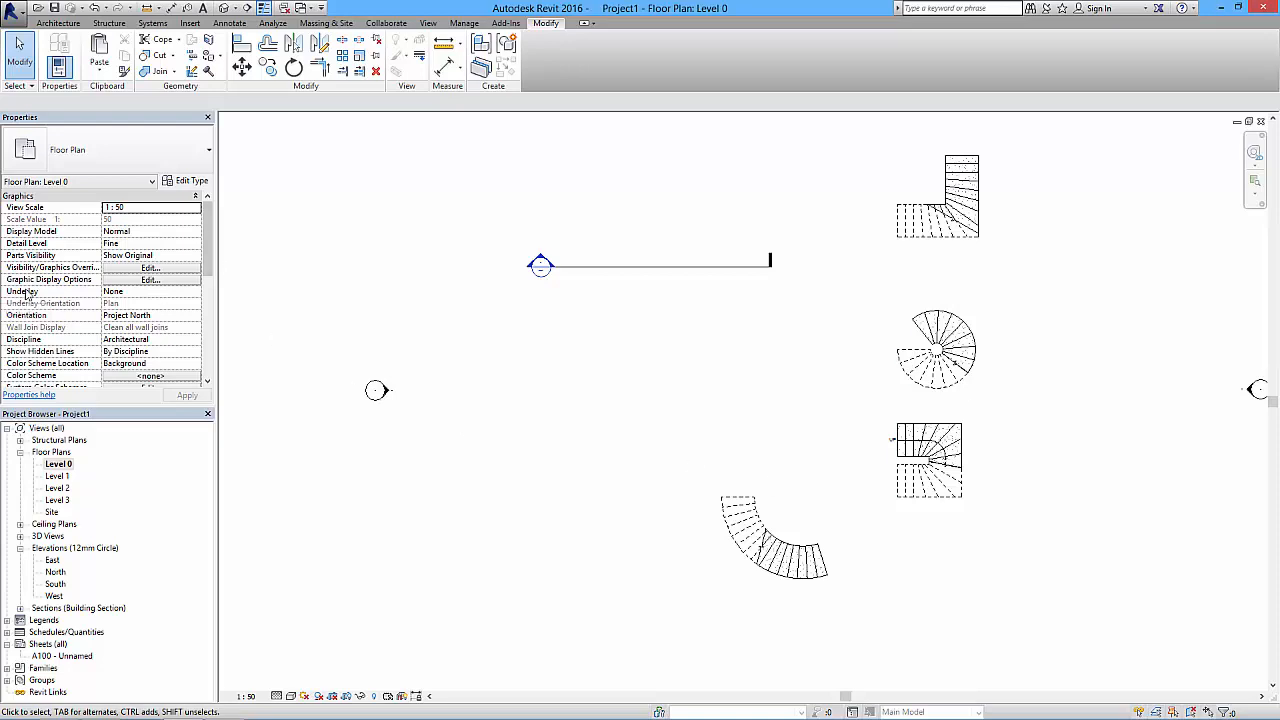
{"action": "left_click", "coordinate": [128, 292]}
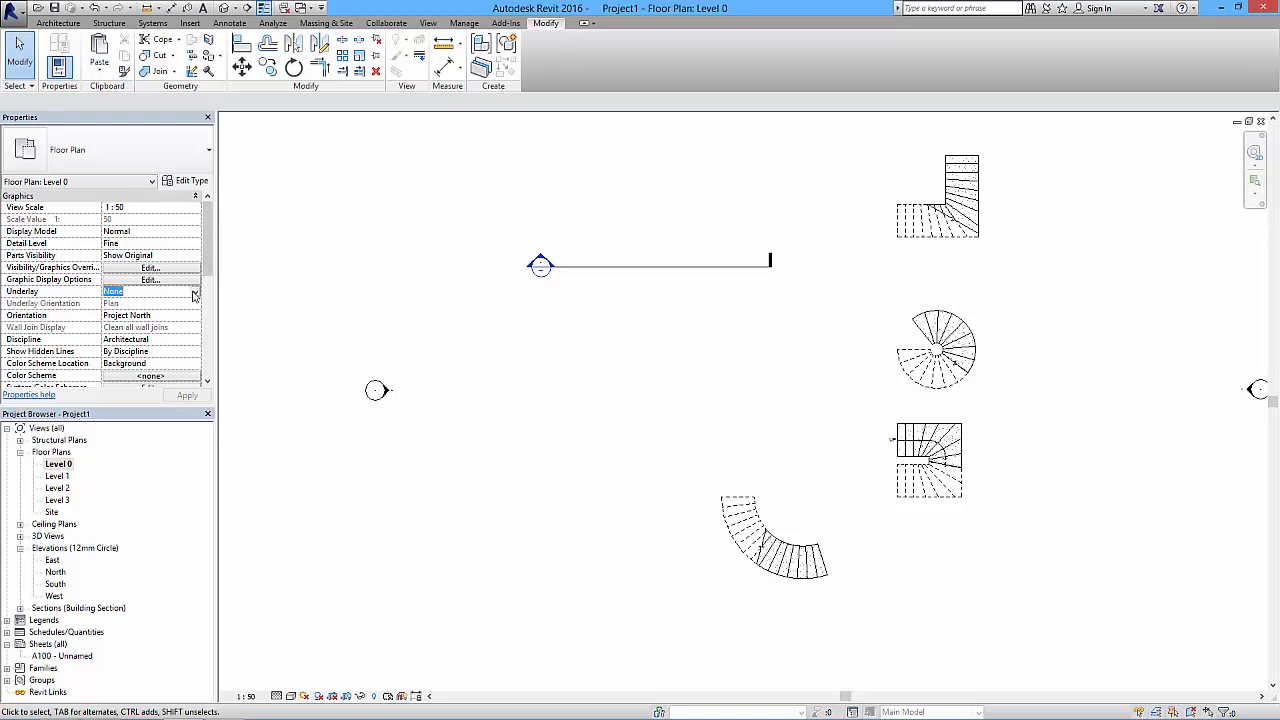
{"action": "left_click", "coordinate": [195, 292]}
{"action": "left_click", "coordinate": [115, 324]}
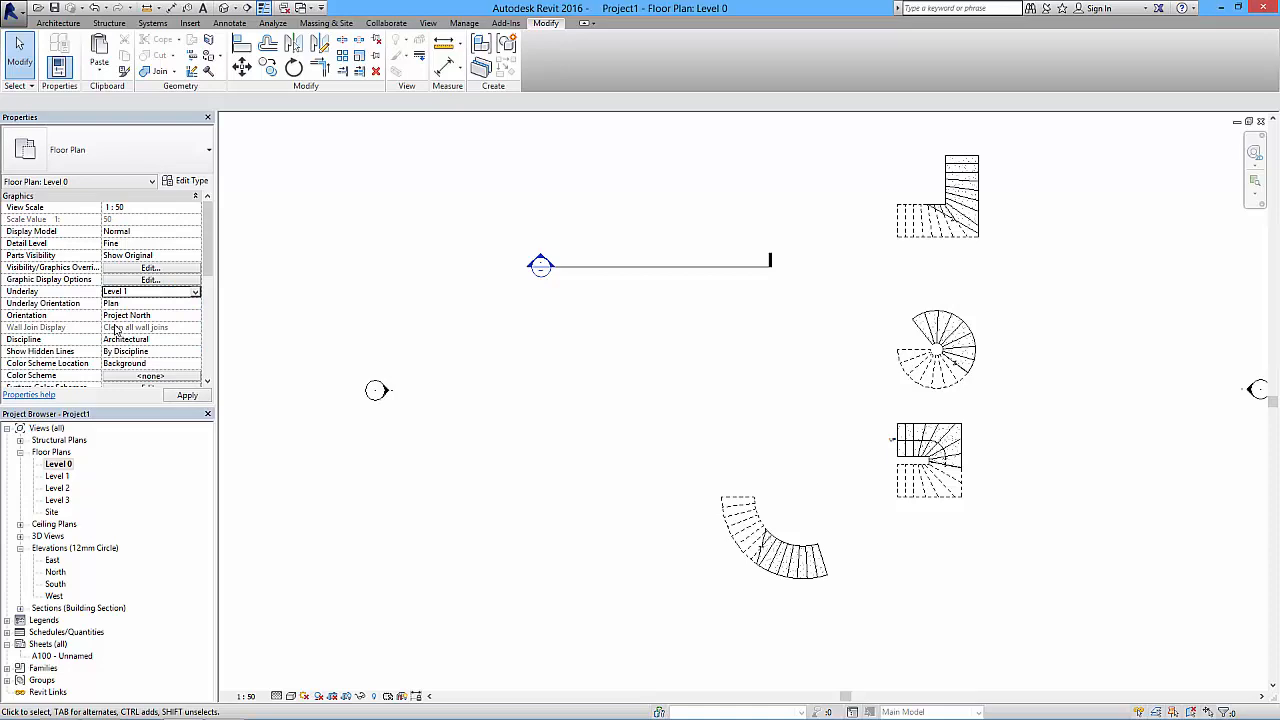
{"action": "left_click", "coordinate": [184, 396]}
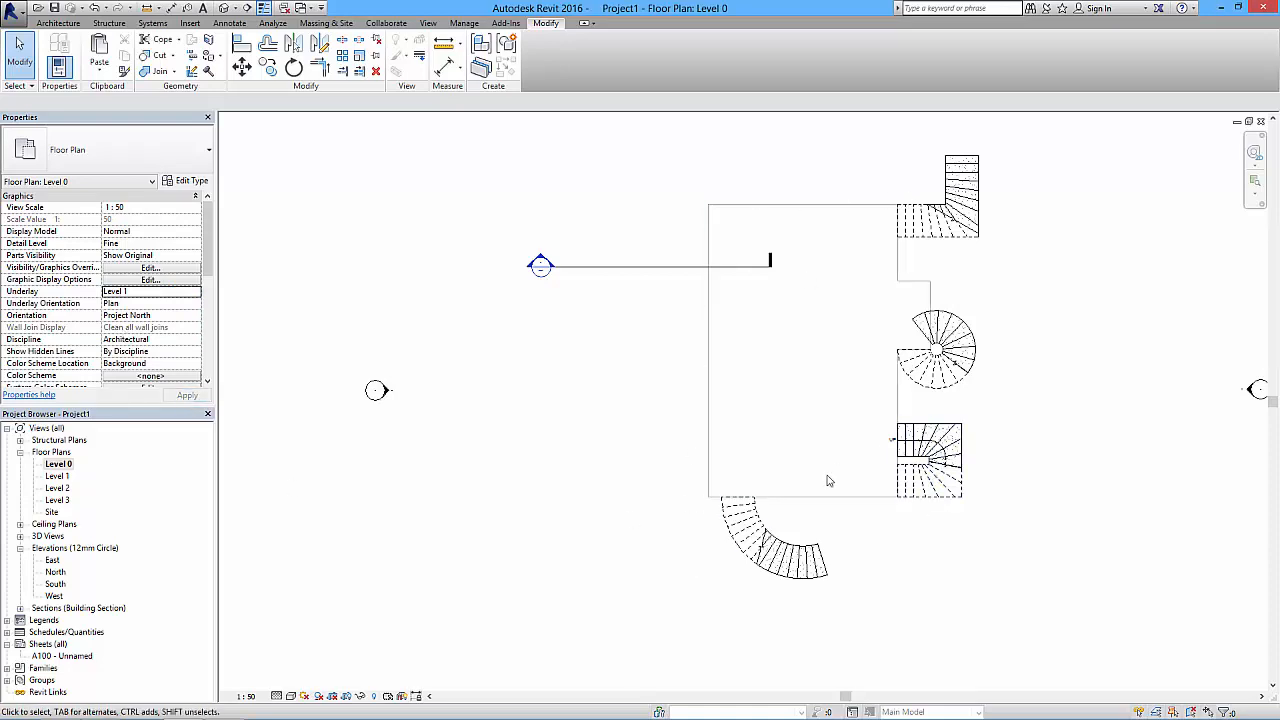
Check that the underlay floor can be selected, and move the section line north of the floor outline.
{"action": "left_click", "coordinate": [710, 398]}
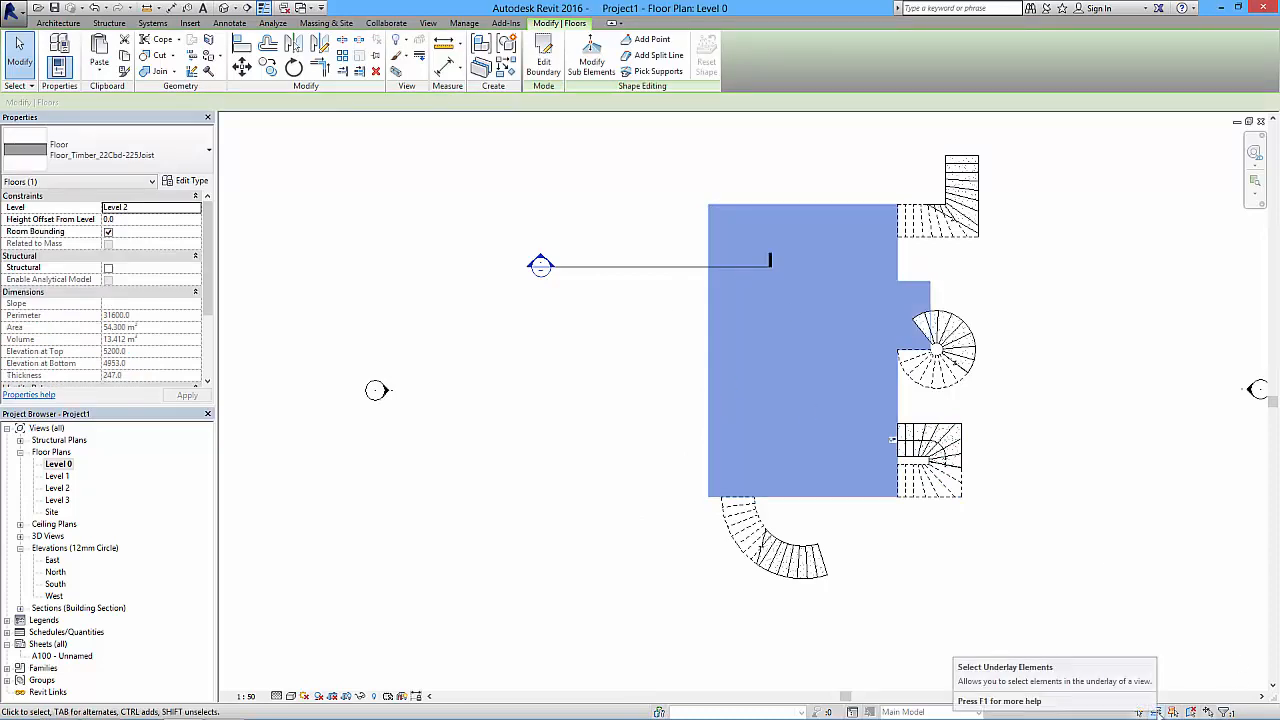
{"action": "left_click", "coordinate": [1120, 551]}
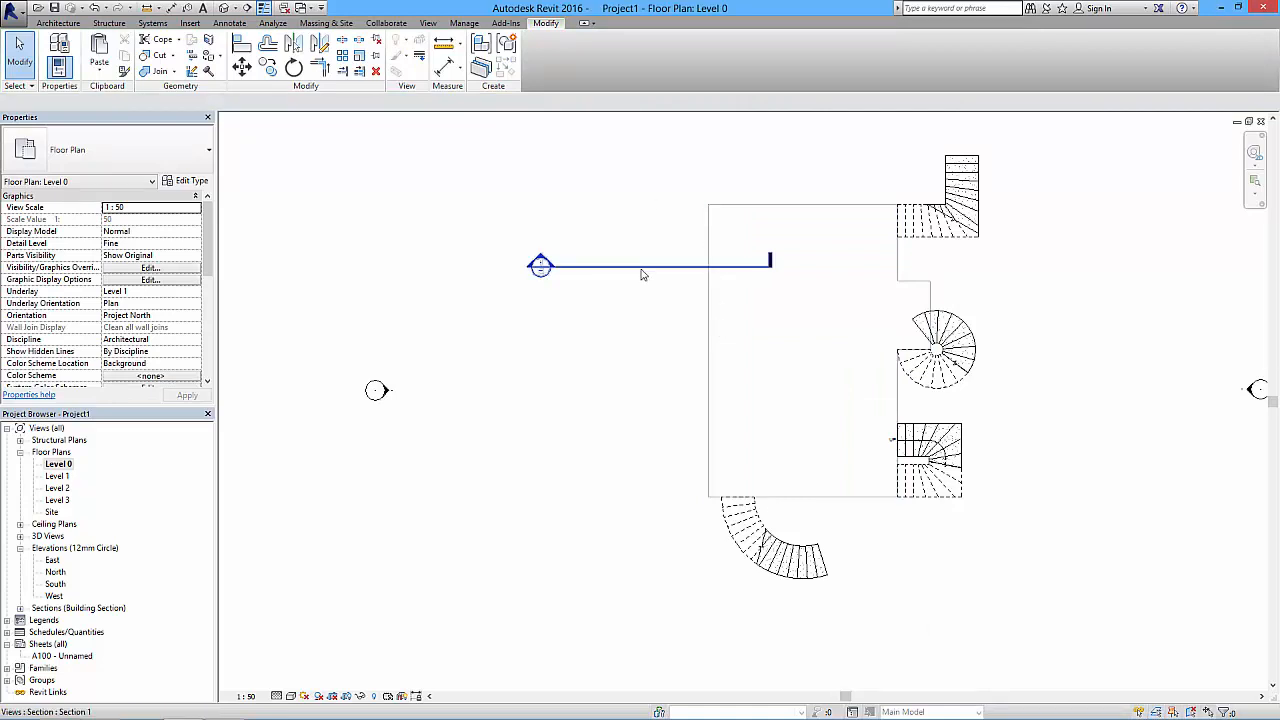
{"action": "left_click_drag", "start_coordinate": [642, 274], "coordinate": [840, 148]}
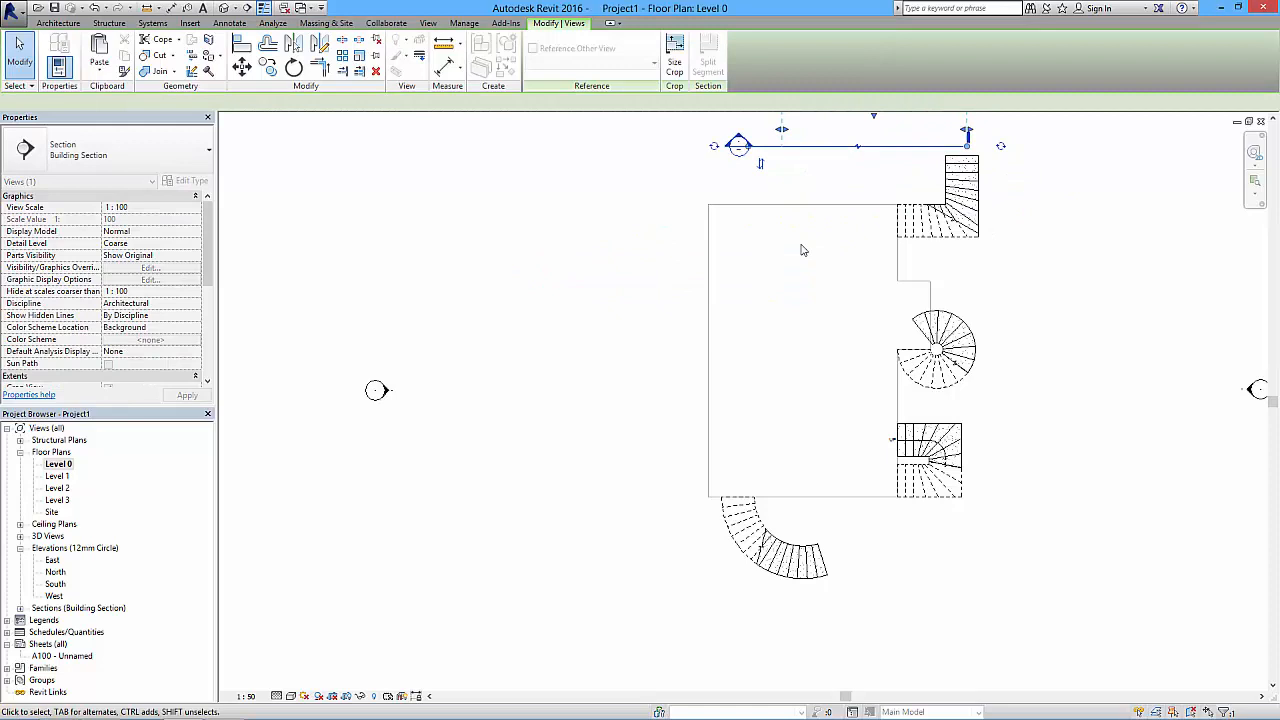
{"action": "left_click", "coordinate": [567, 271]}
Start a Stair by Component and review its location line options, instance properties and the Insitu_Concrete_150mm_Waist type properties.
{"action": "left_click", "coordinate": [62, 24]}
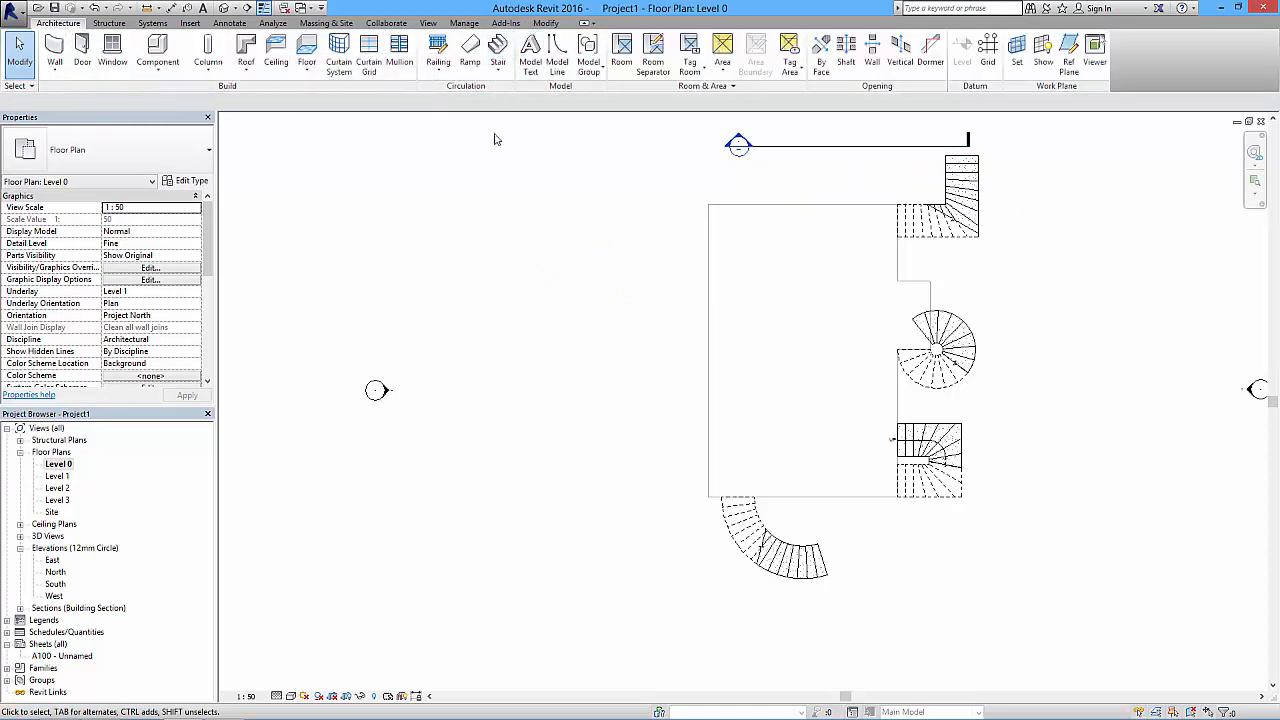
{"action": "left_click", "coordinate": [497, 74]}
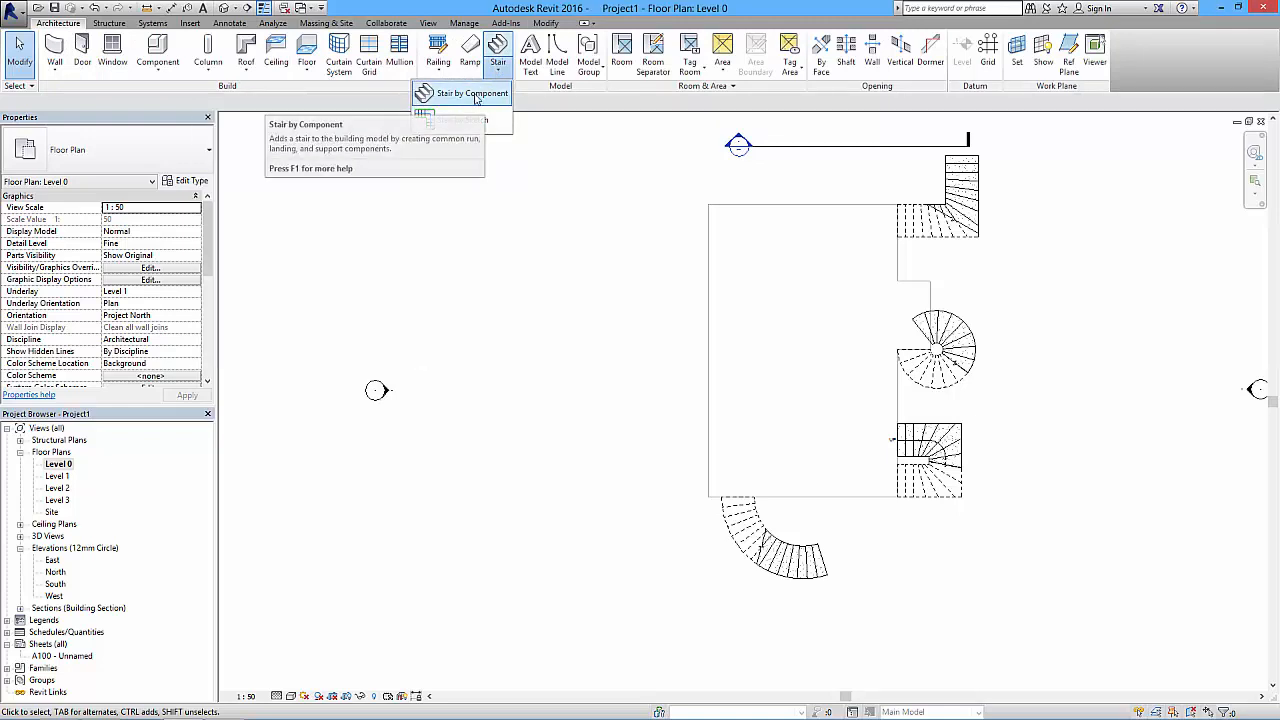
{"action": "left_click", "coordinate": [477, 97]}
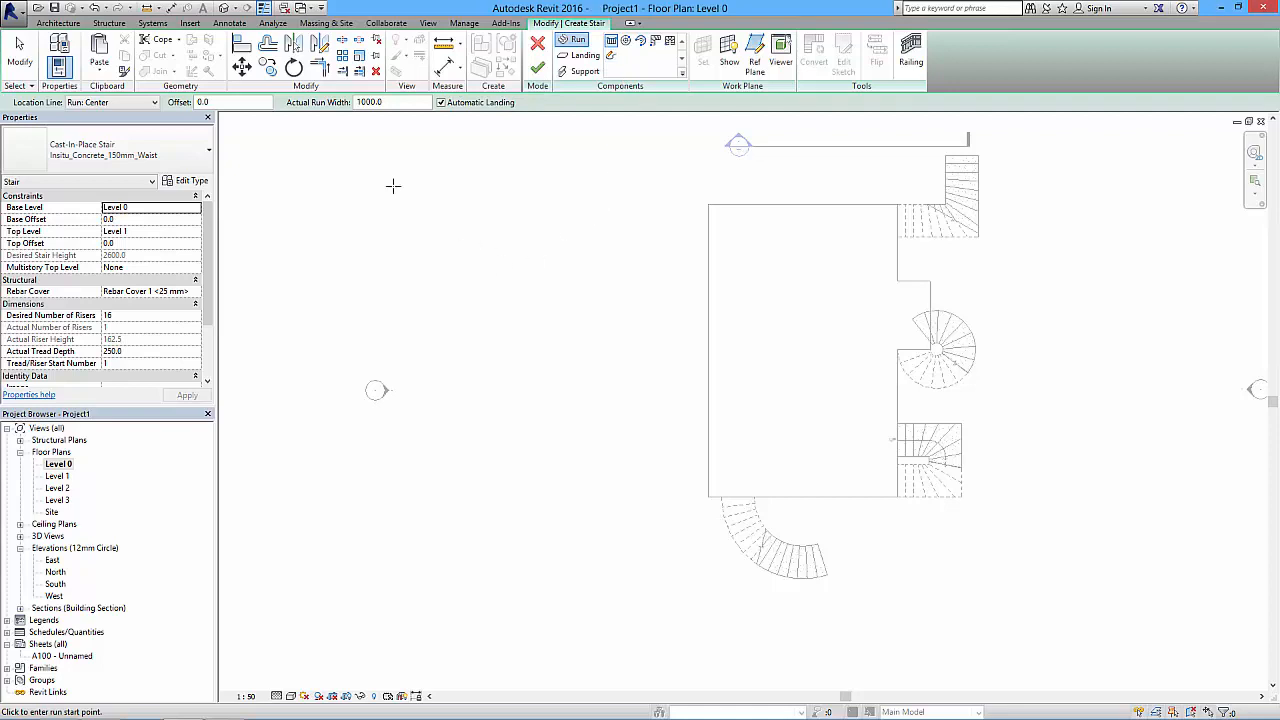
{"action": "left_click", "coordinate": [122, 104]}
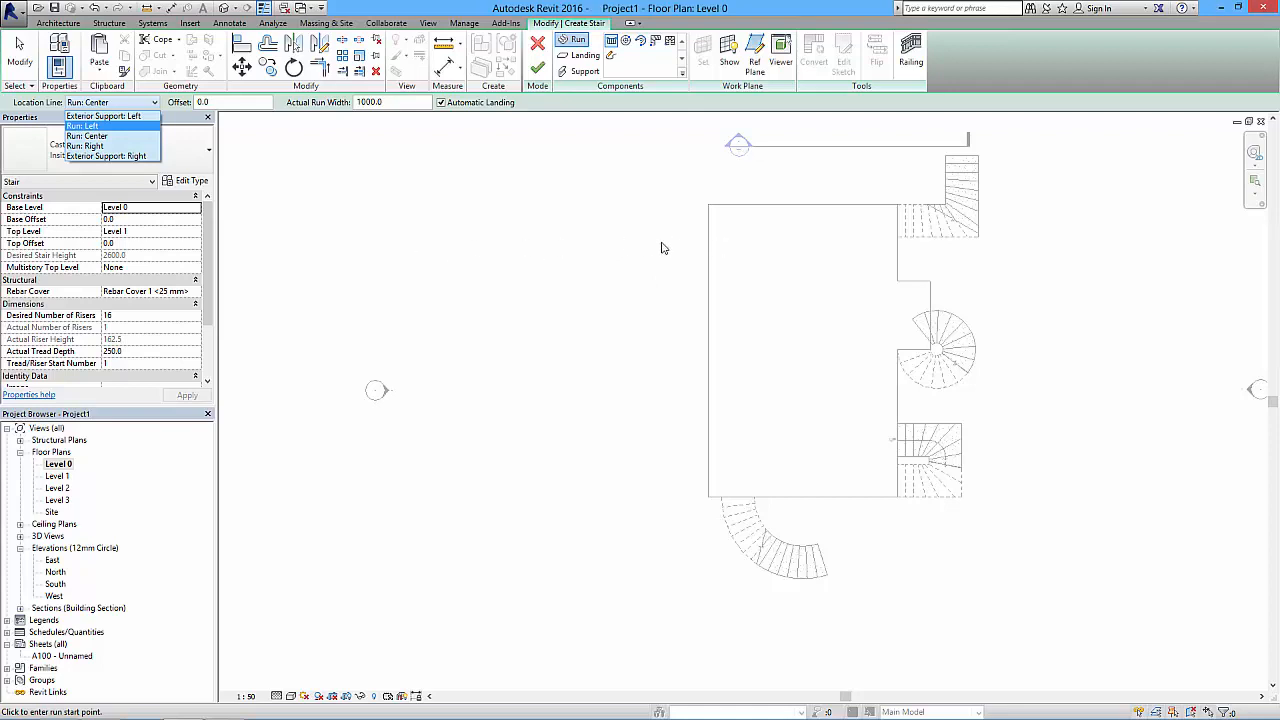
{"action": "left_click", "coordinate": [207, 258]}
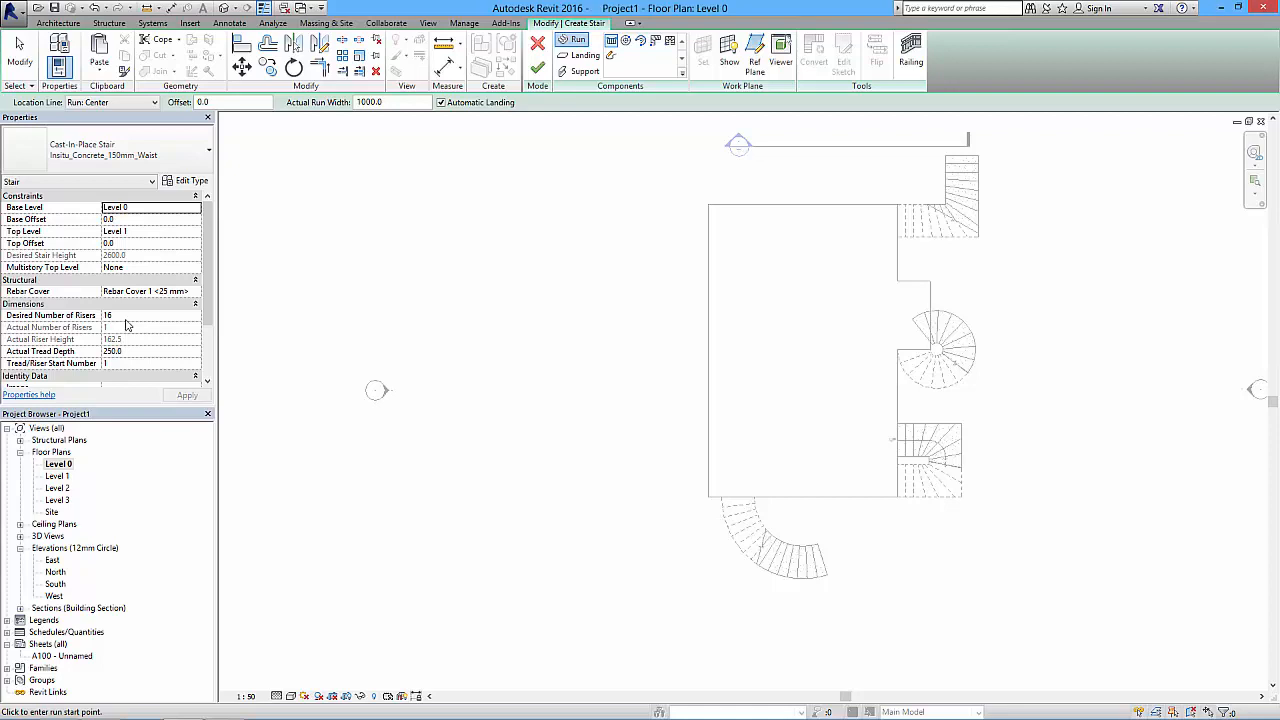
{"action": "scroll", "coordinate": [201, 329], "scroll_direction": "down", "scroll_amount": 1}
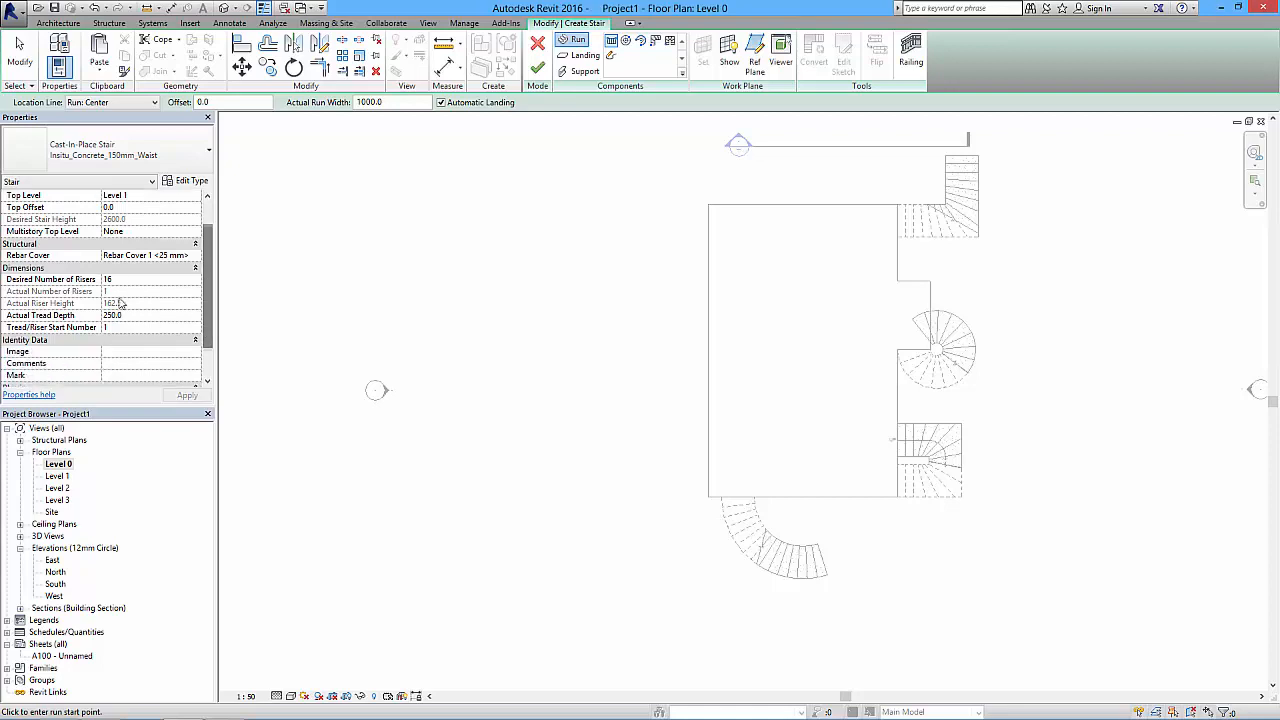
{"action": "left_click", "coordinate": [194, 185]}
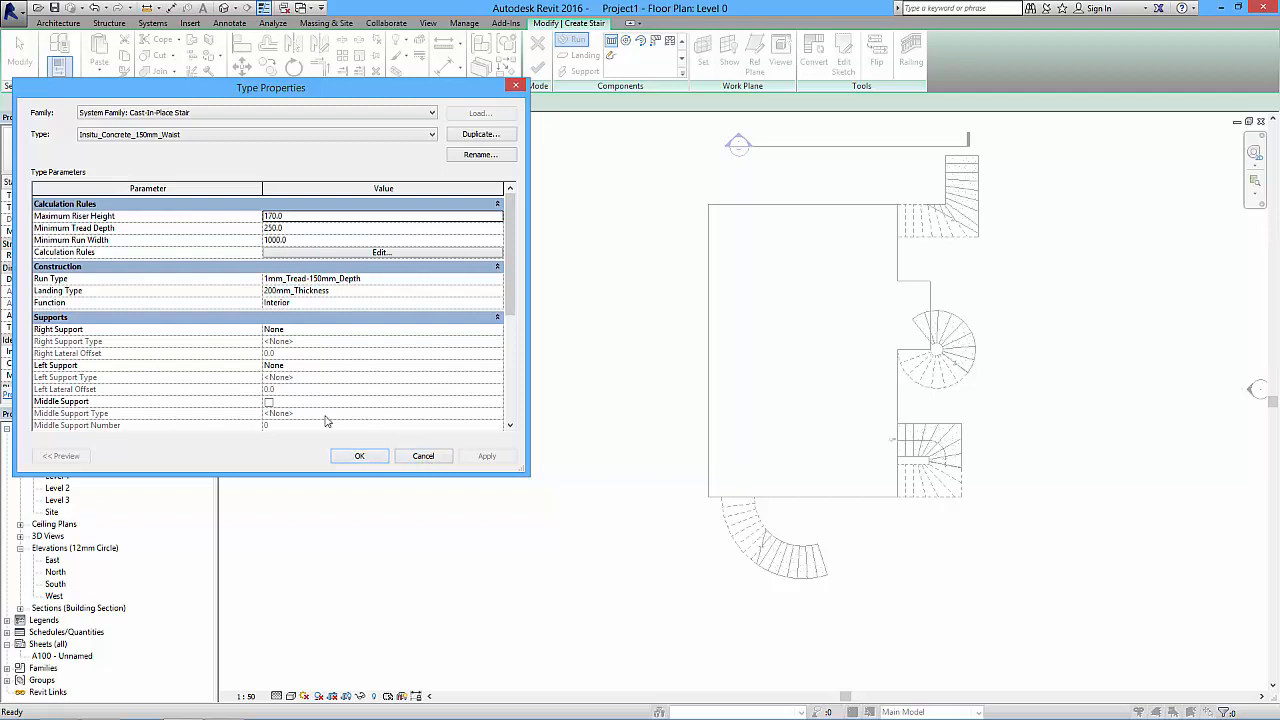
{"action": "left_click", "coordinate": [360, 456]}
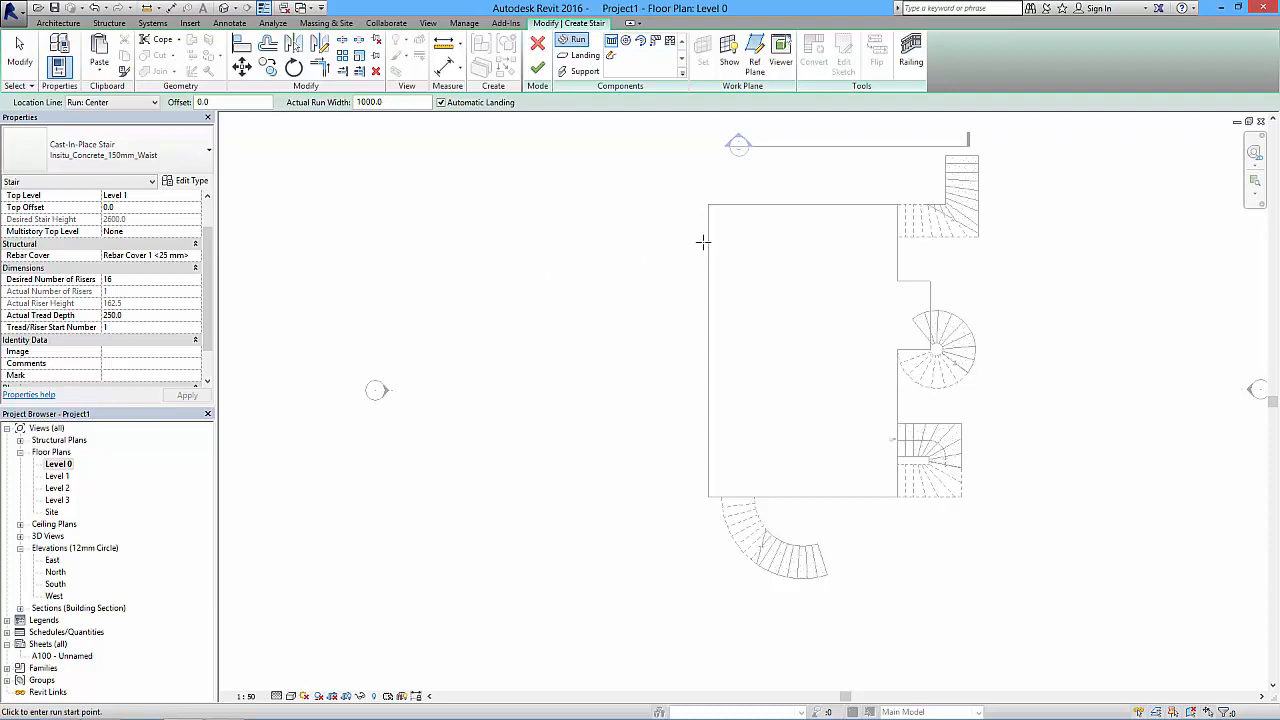
Draw a straight 16-riser run, 1000 mm wide, horizontally outward from the floor's west edge and finish the stair.
{"action": "left_click", "coordinate": [708, 242]}
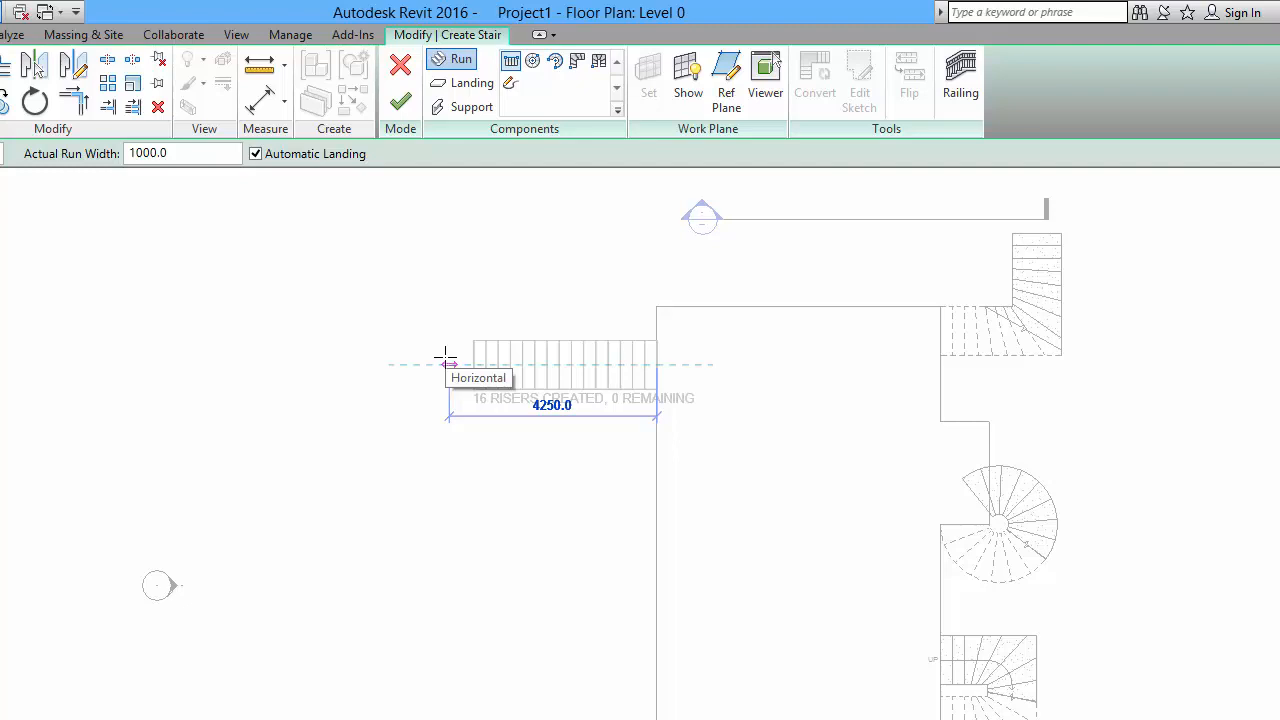
{"action": "left_click", "coordinate": [446, 362]}
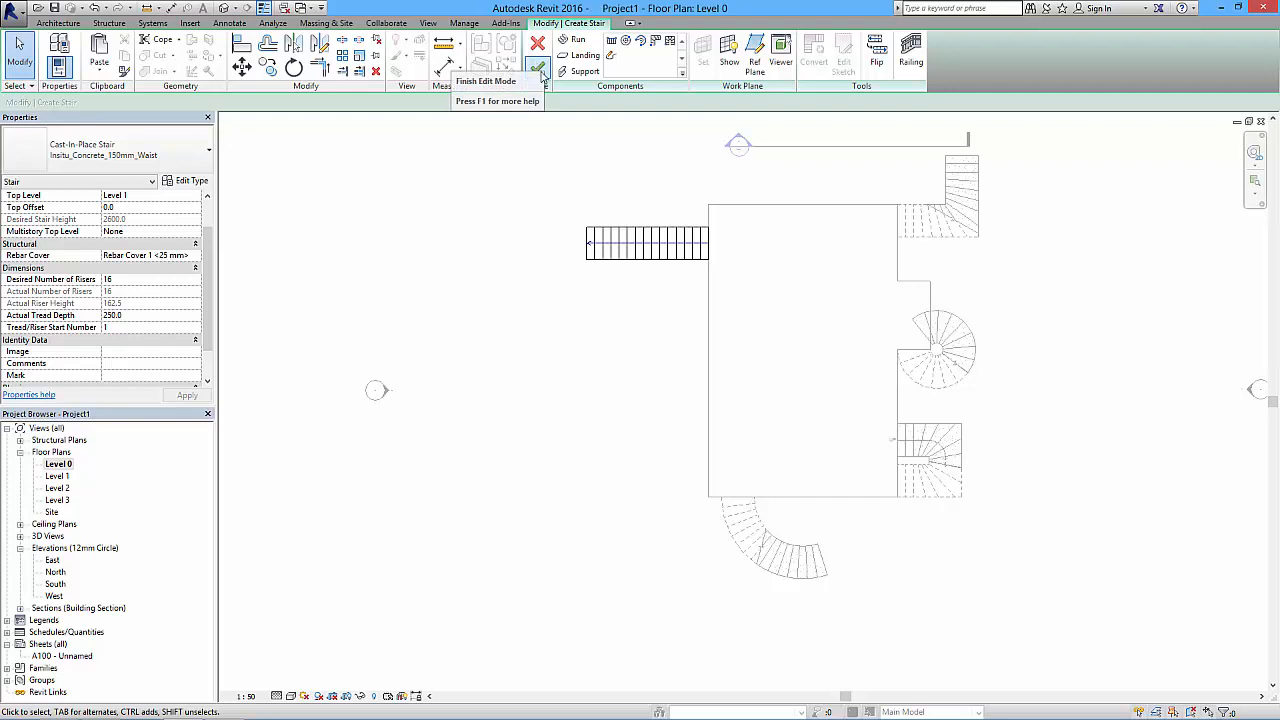
{"action": "left_click", "coordinate": [540, 70]}
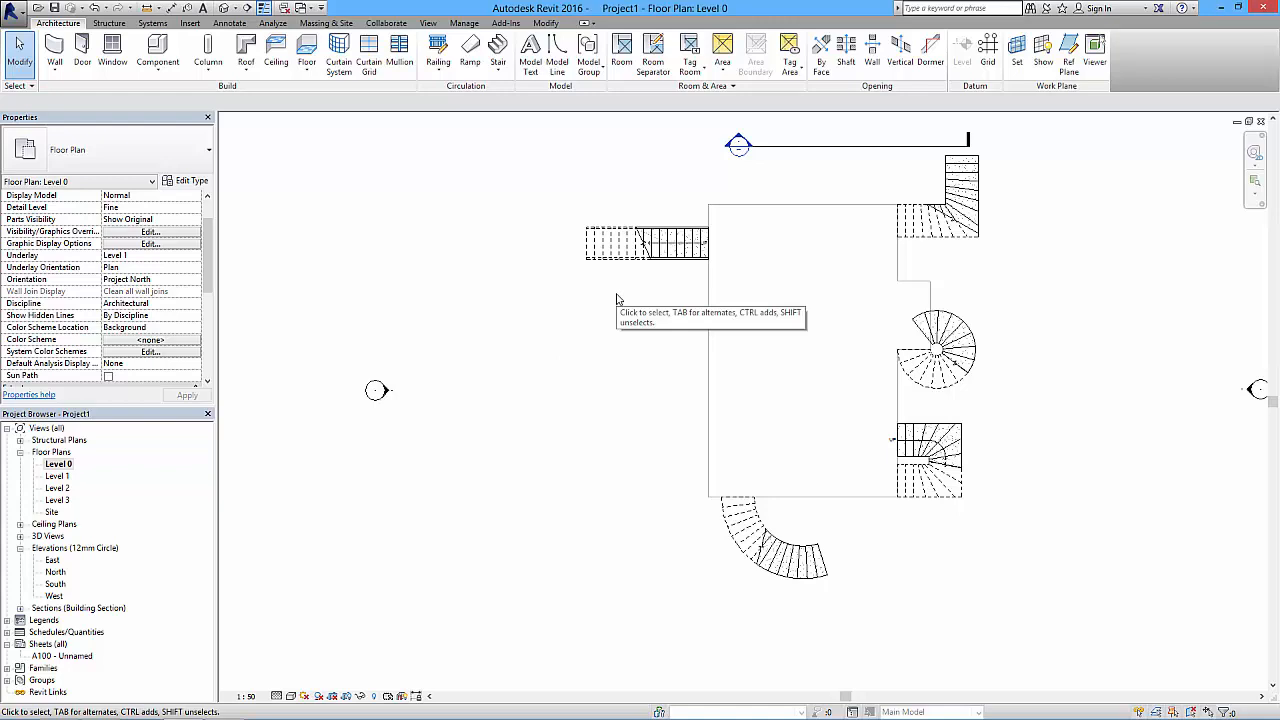
In the 3D view, change one railing of the new straight stair to the 900mm_Pipe type.
{"action": "left_click", "coordinate": [224, 8]}
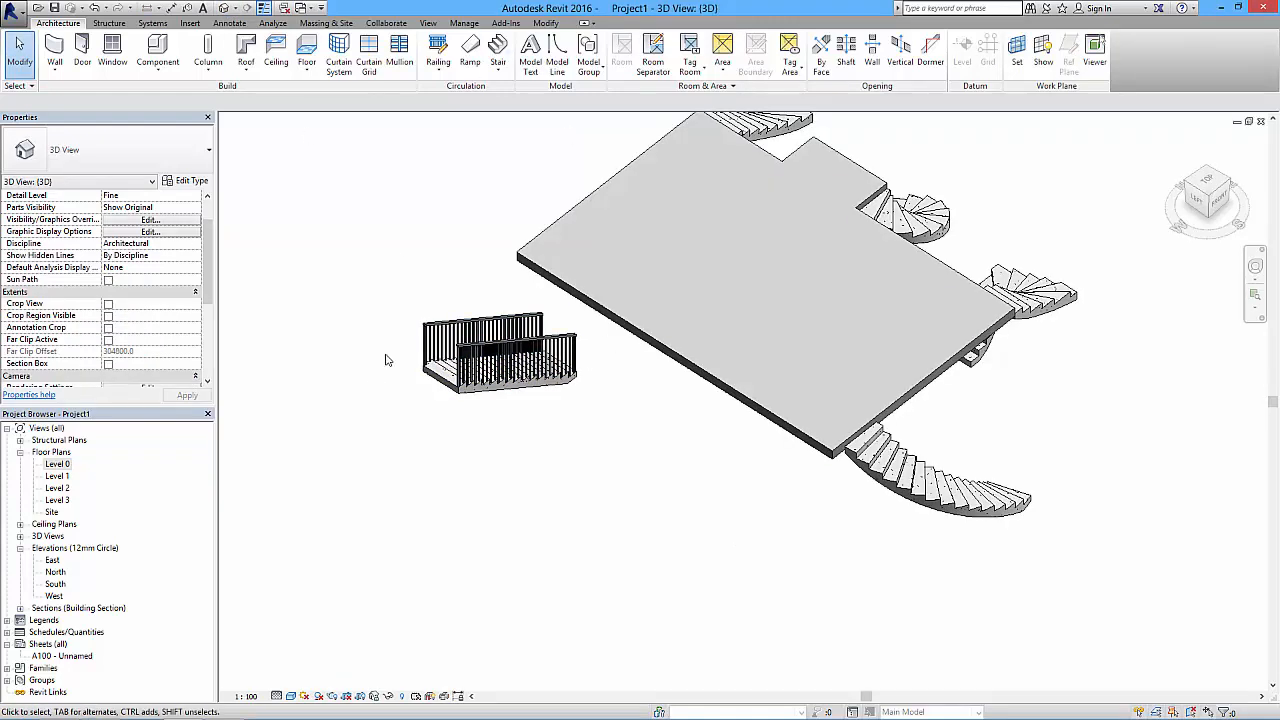
{"action": "left_click", "coordinate": [476, 327]}
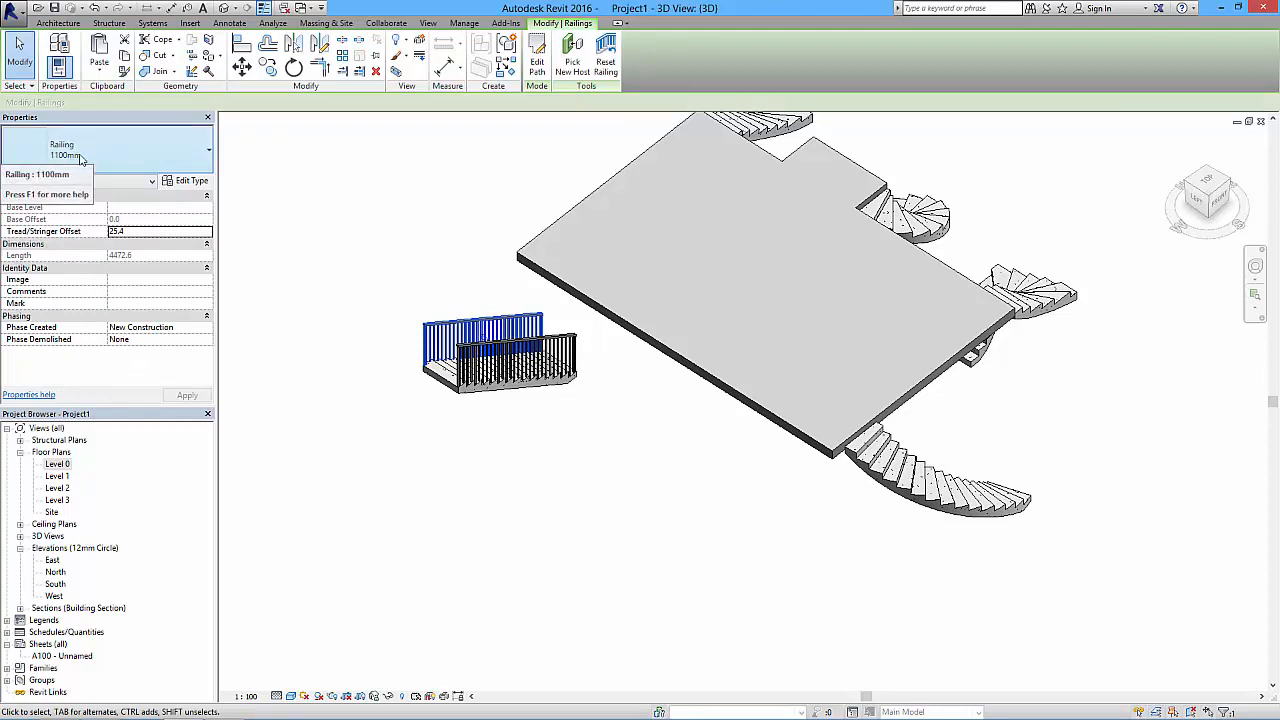
{"action": "left_click", "coordinate": [116, 156]}
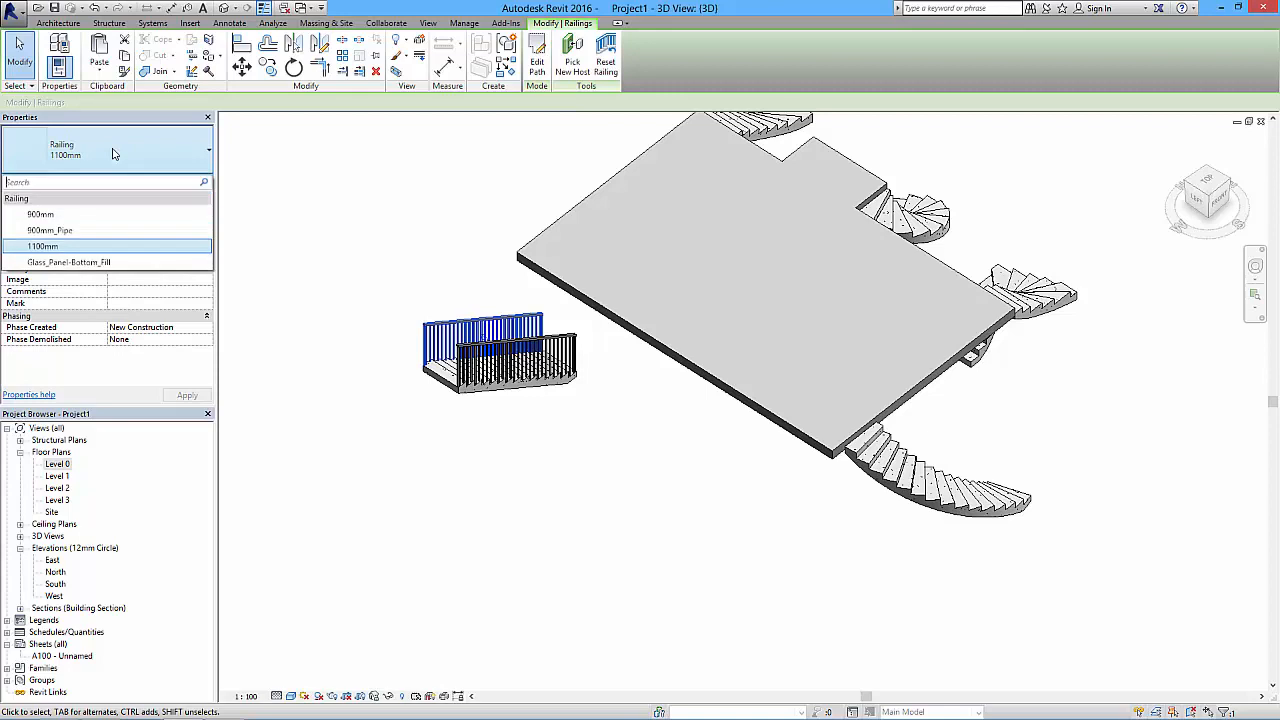
{"action": "left_click", "coordinate": [50, 230]}
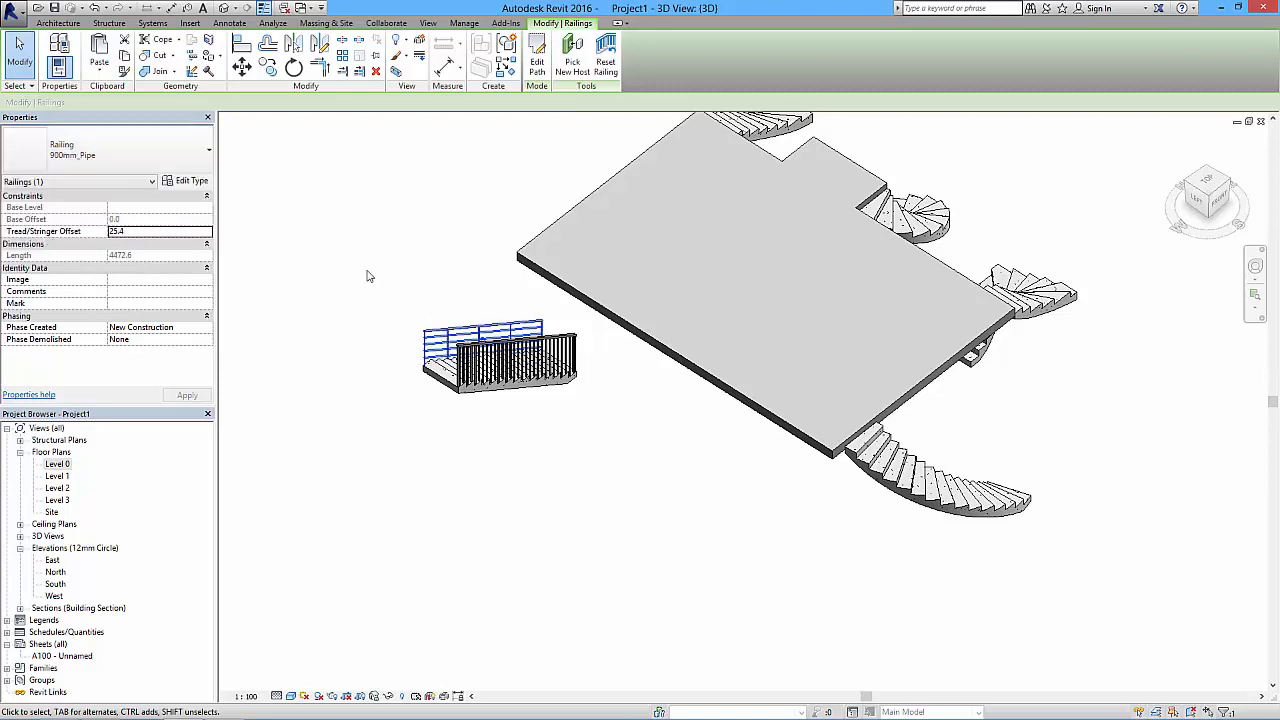
{"action": "left_click", "coordinate": [352, 362]}
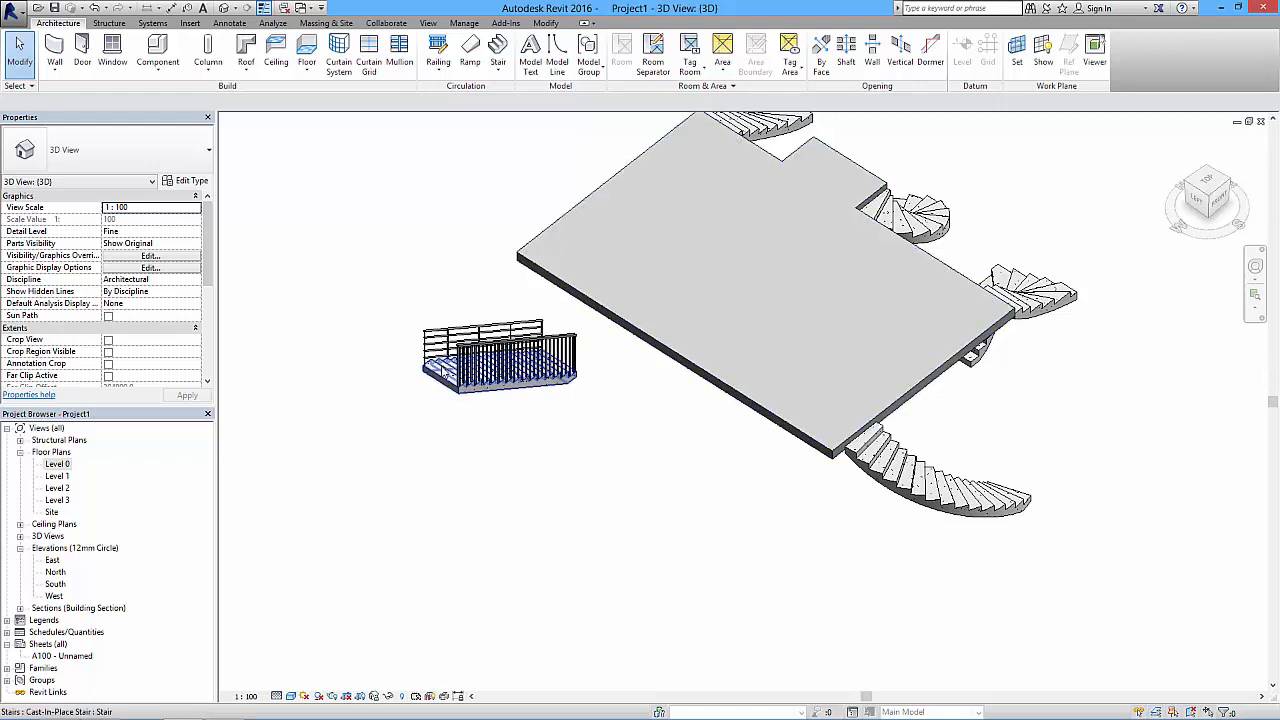
Flip the straight stair's up direction in the Level 0 plan, check it in 3D and return to the plan.
{"action": "double_click", "coordinate": [62, 464]}
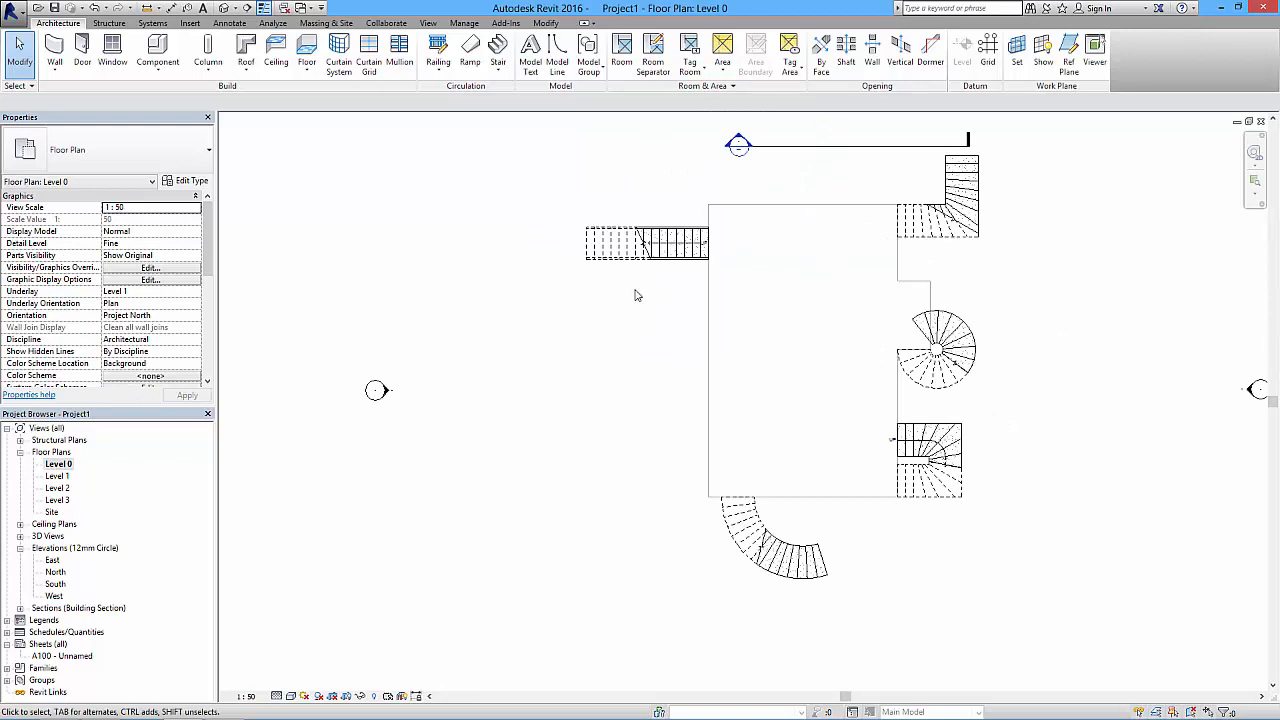
{"action": "left_click", "coordinate": [660, 245]}
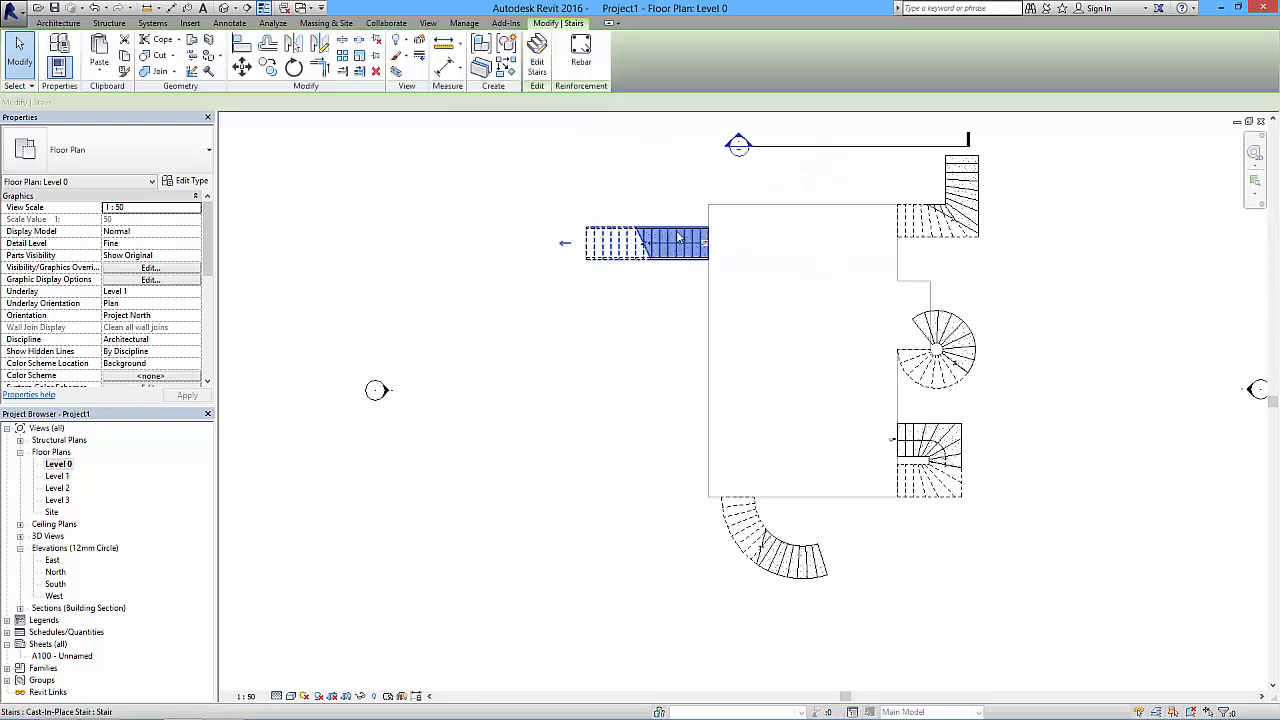
{"action": "left_click", "coordinate": [566, 249]}
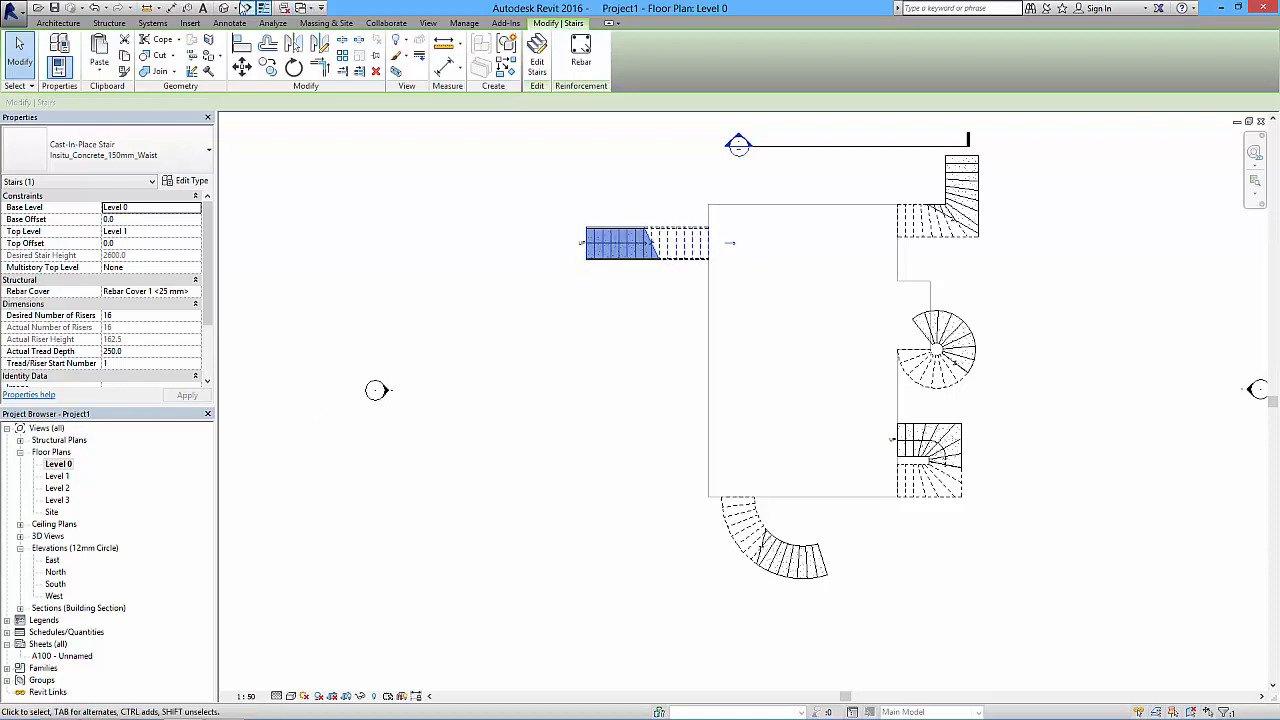
{"action": "left_click", "coordinate": [225, 8]}
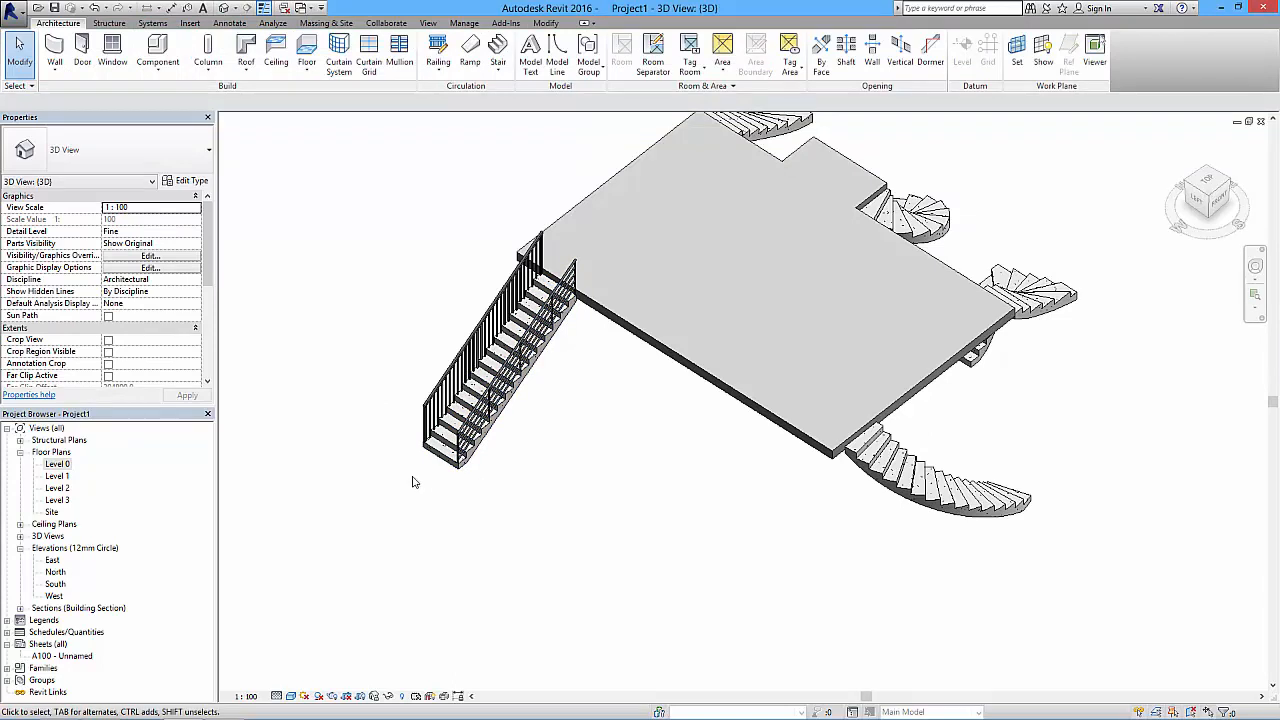
{"action": "middle_click_drag", "start_coordinate": [588, 500], "coordinate": [623, 484]}
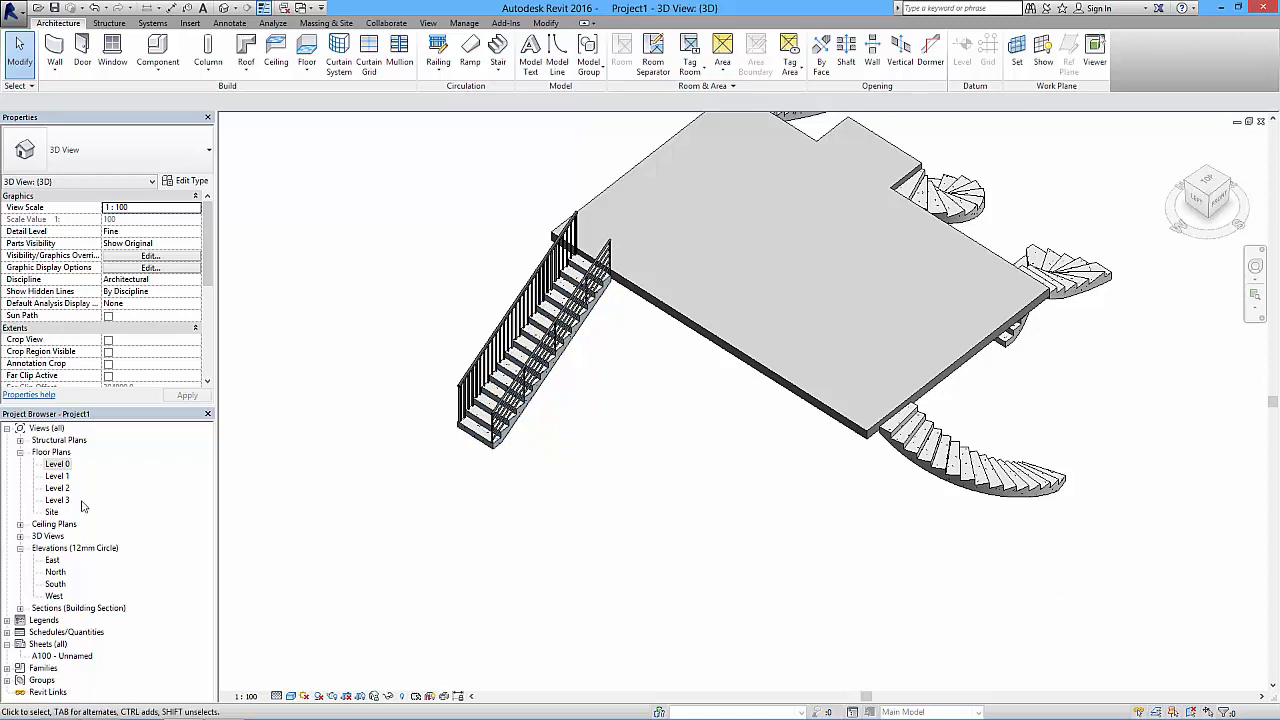
{"action": "double_click", "coordinate": [60, 465]}
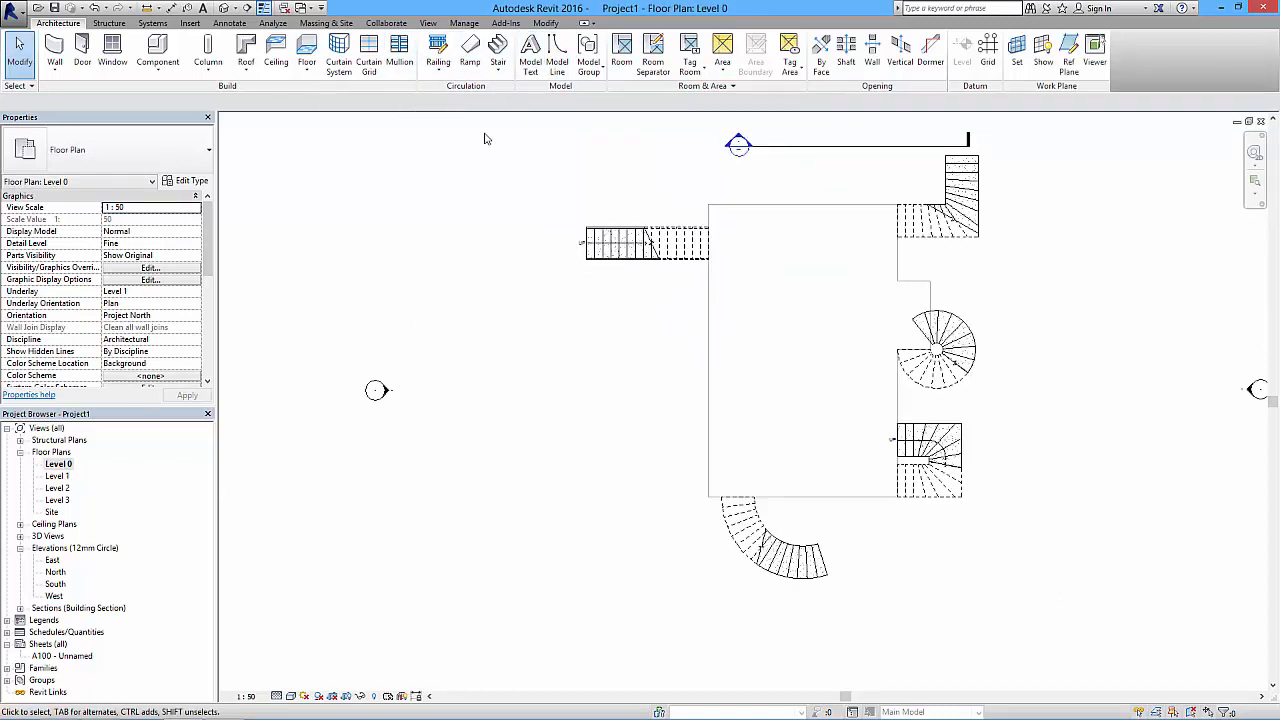
Create a Stair by Component with two aligned 8-riser runs, 1000 mm wide, extending west from the floor edge, with an automatic landing between them.
{"action": "left_click", "coordinate": [499, 76]}
{"action": "left_click", "coordinate": [462, 90]}
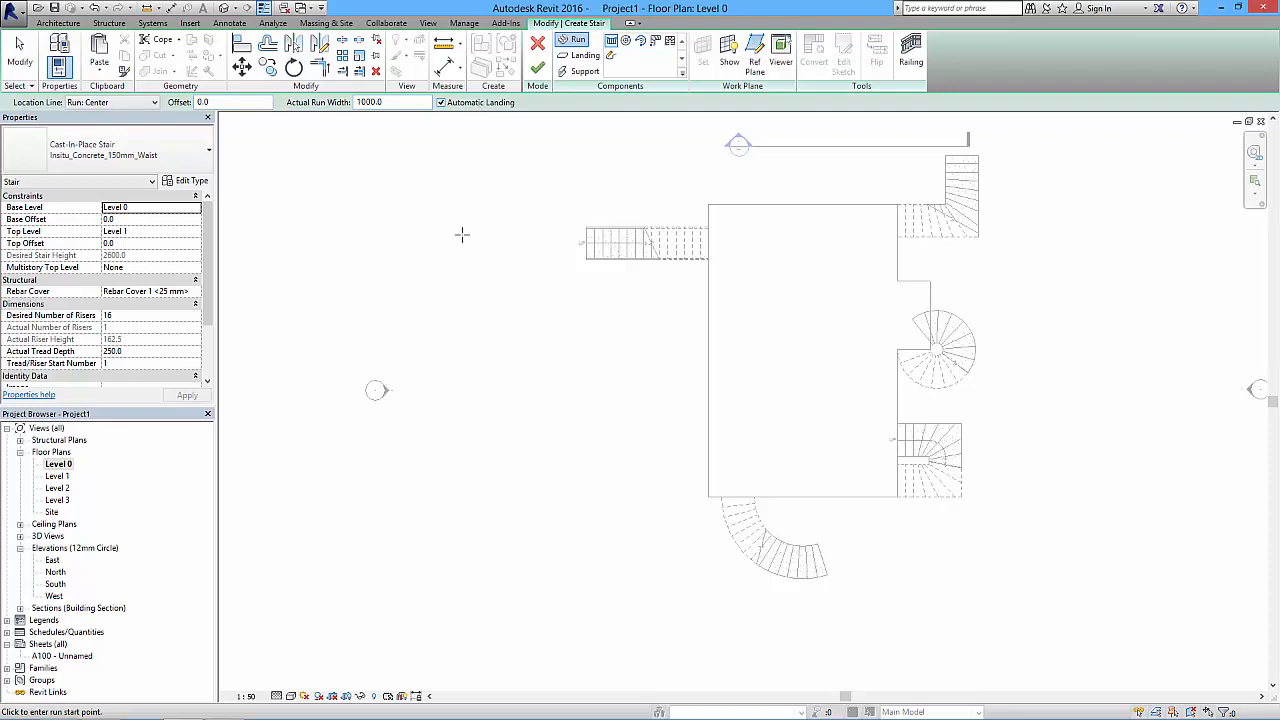
{"action": "left_click", "coordinate": [704, 309]}
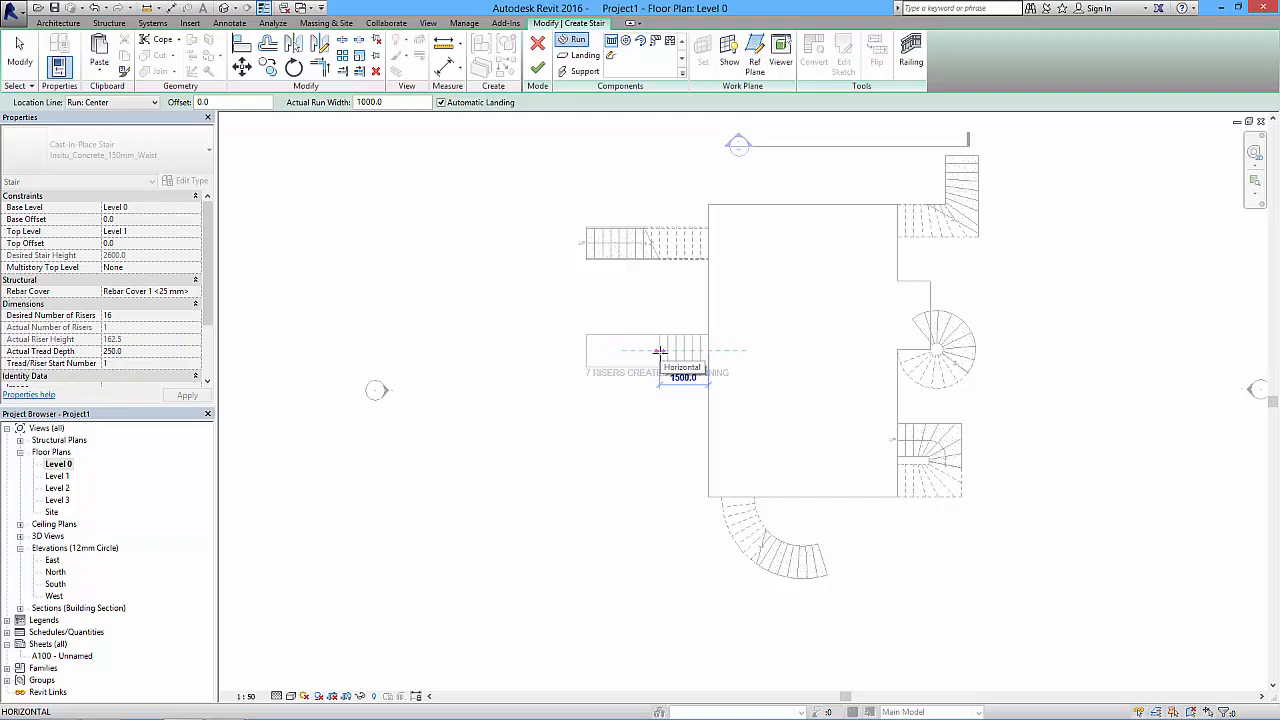
{"action": "left_click", "coordinate": [652, 350]}
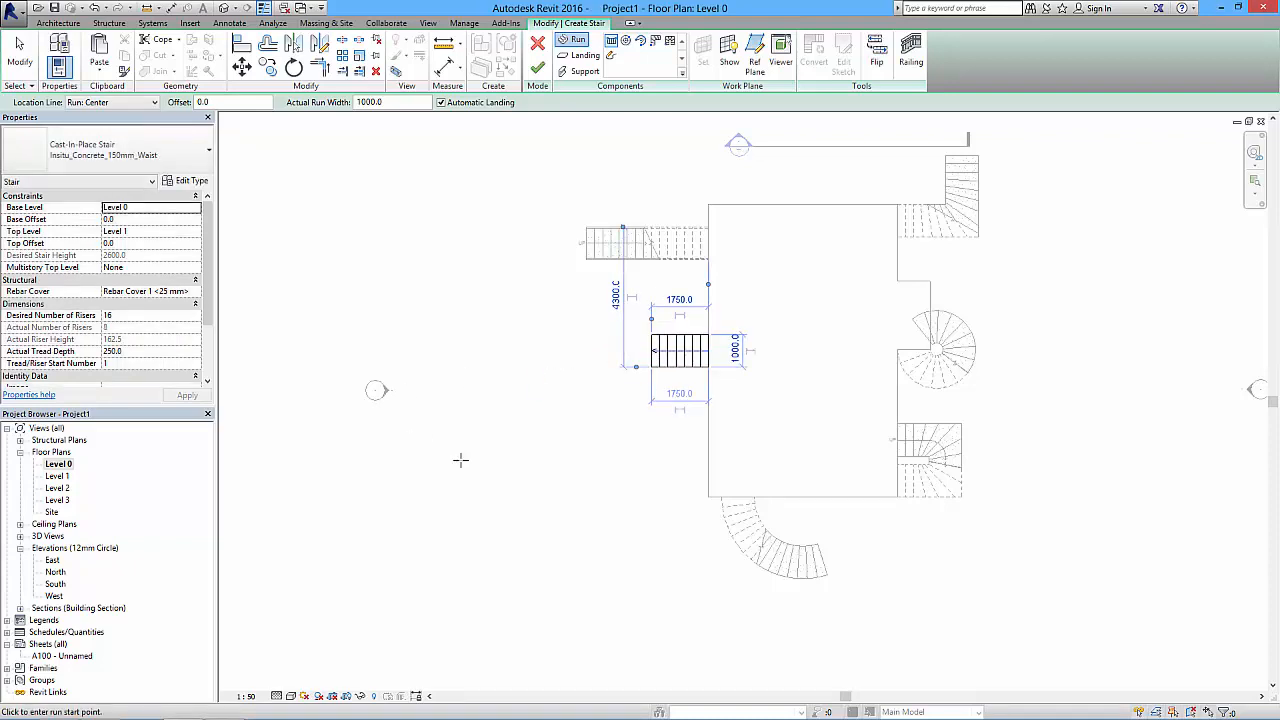
{"action": "left_click", "coordinate": [610, 351]}
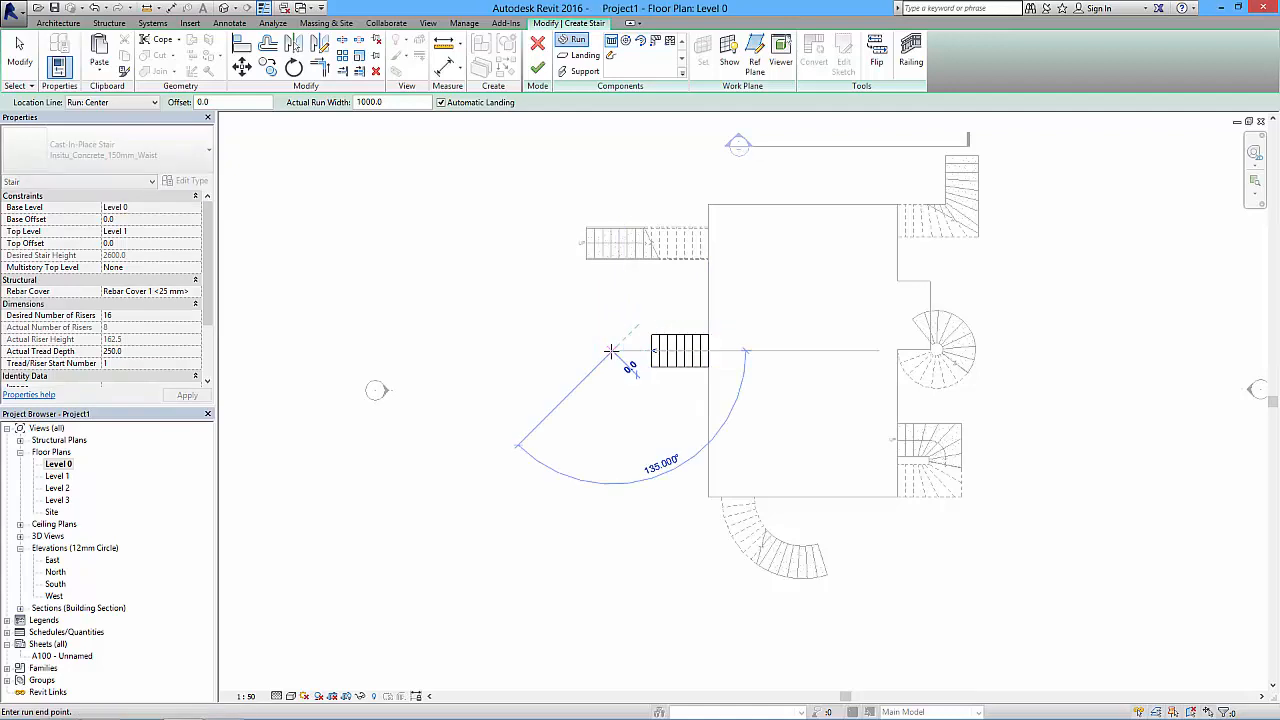
{"action": "left_click", "coordinate": [512, 350]}
{"action": "key", "text": "Escape"}
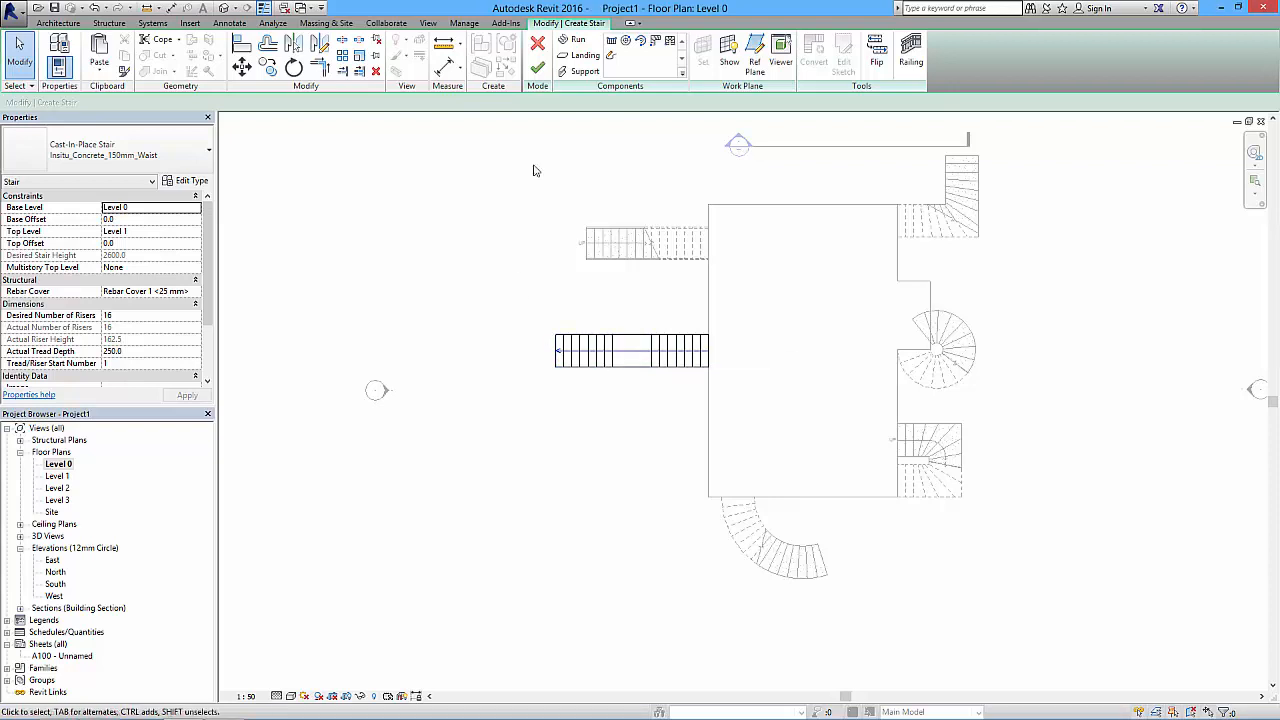
{"action": "left_click", "coordinate": [538, 68]}
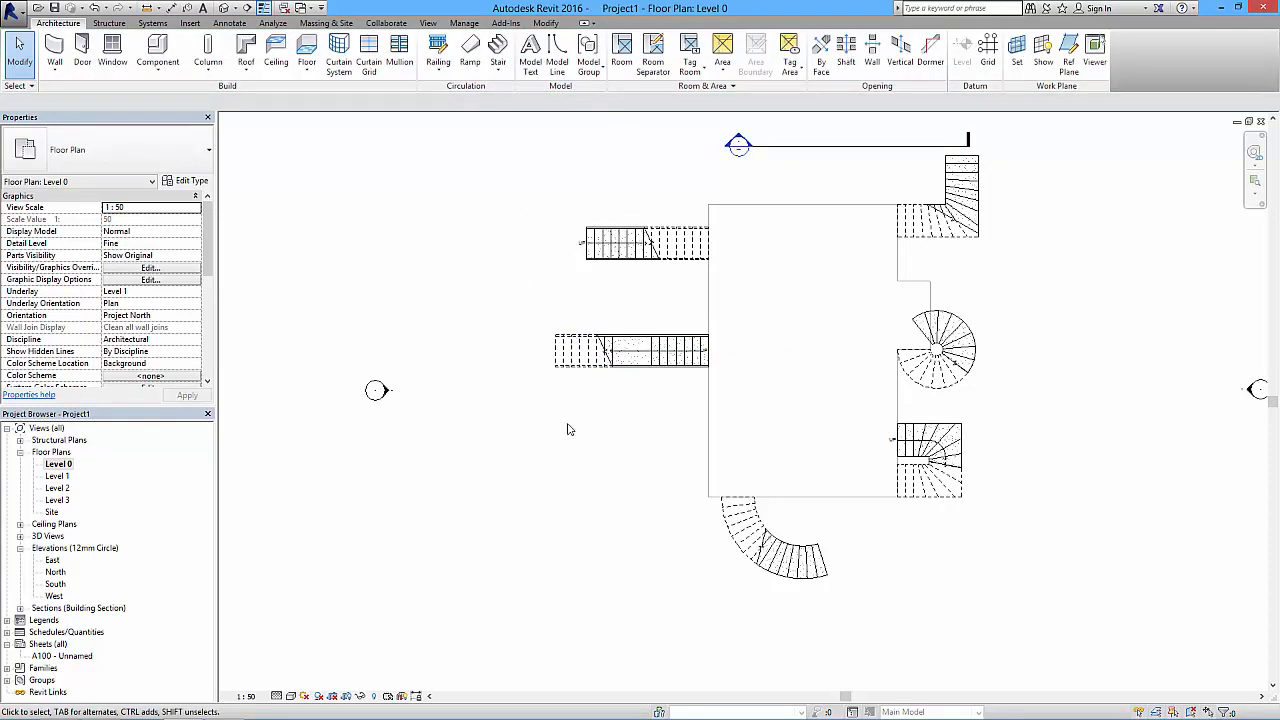
Flip the up direction of the straight landing stair and check it in the 3D view.
{"action": "left_click", "coordinate": [585, 352]}
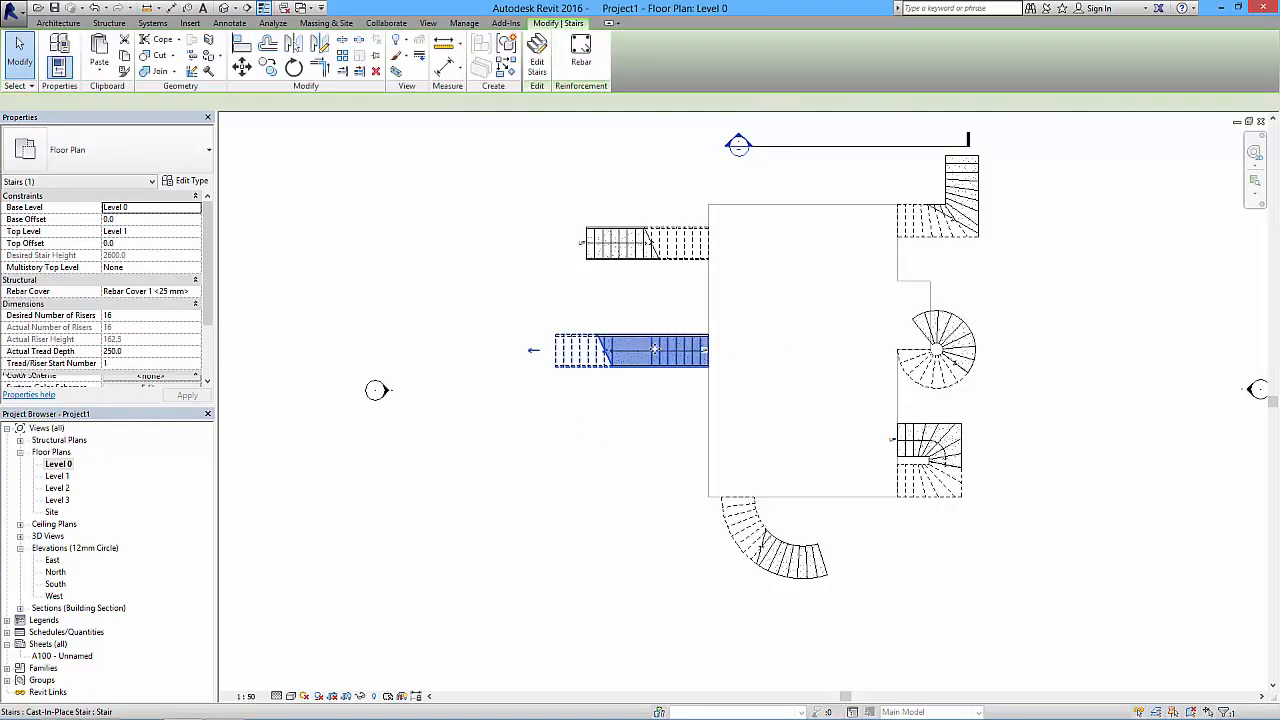
{"action": "left_click", "coordinate": [533, 350]}
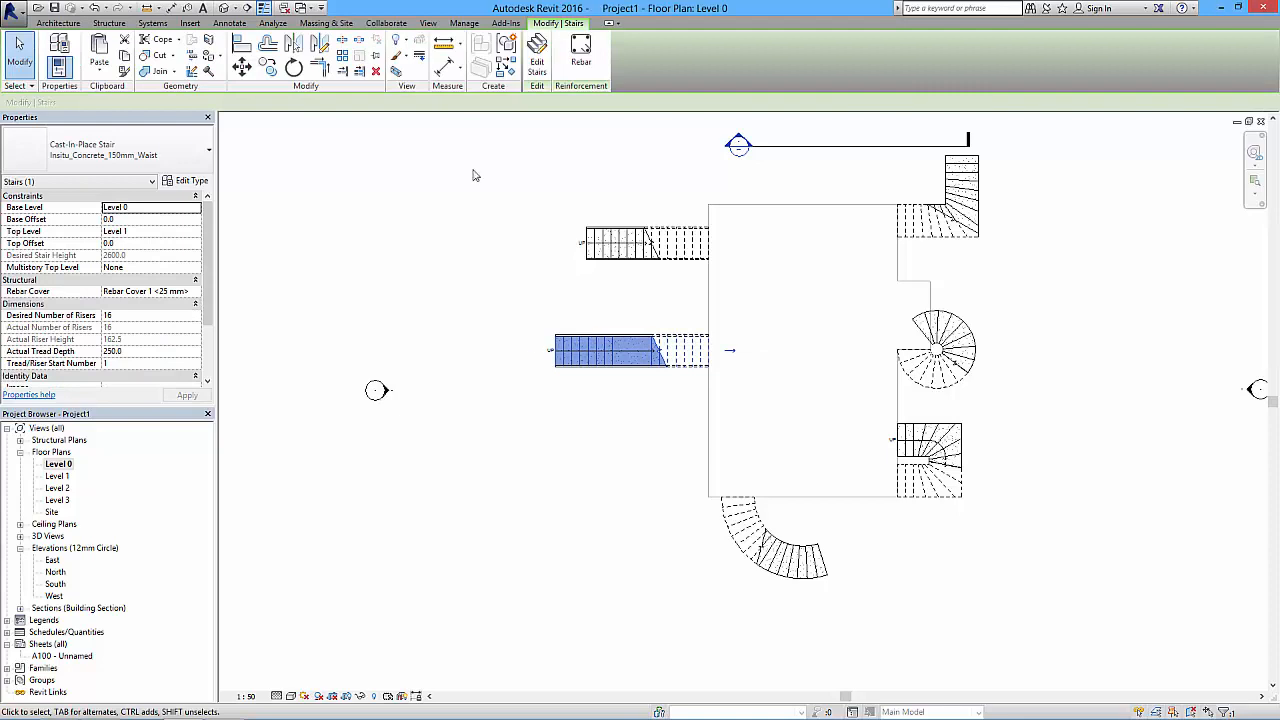
{"action": "left_click", "coordinate": [226, 8]}
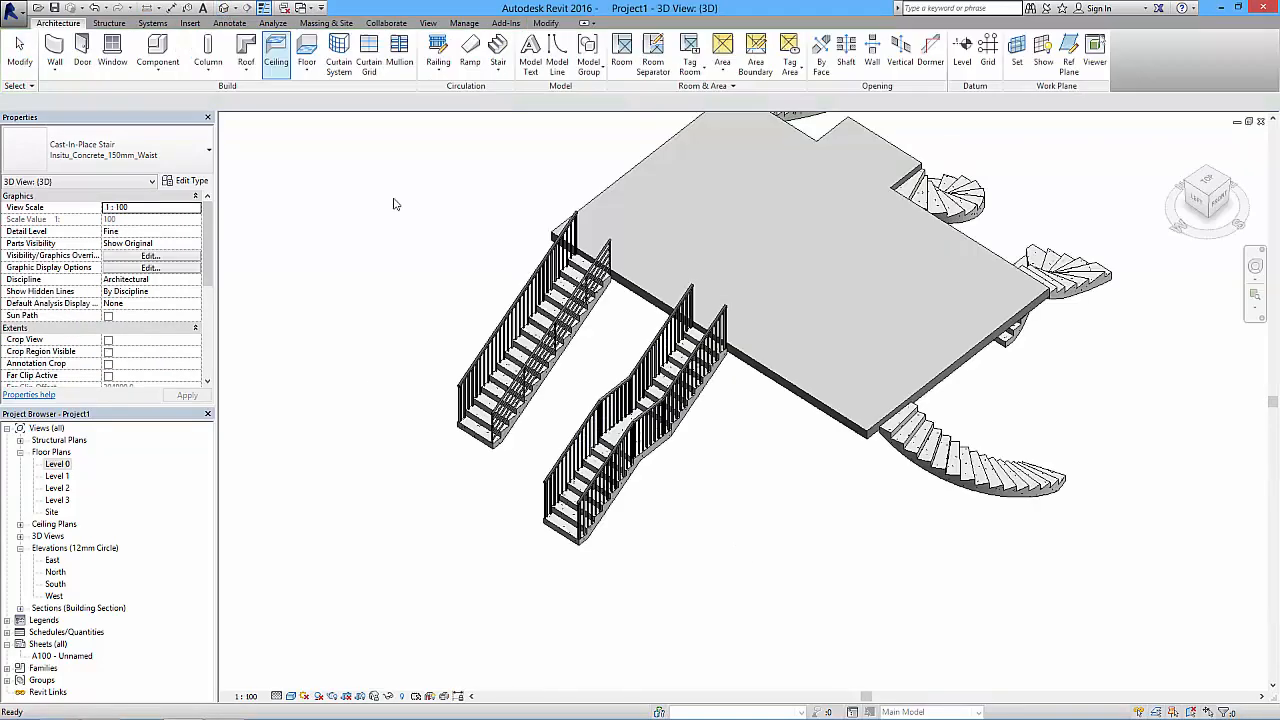
{"action": "key", "text": "Escape"}
{"action": "scroll", "coordinate": [686, 486], "scroll_direction": "up", "scroll_amount": 4}
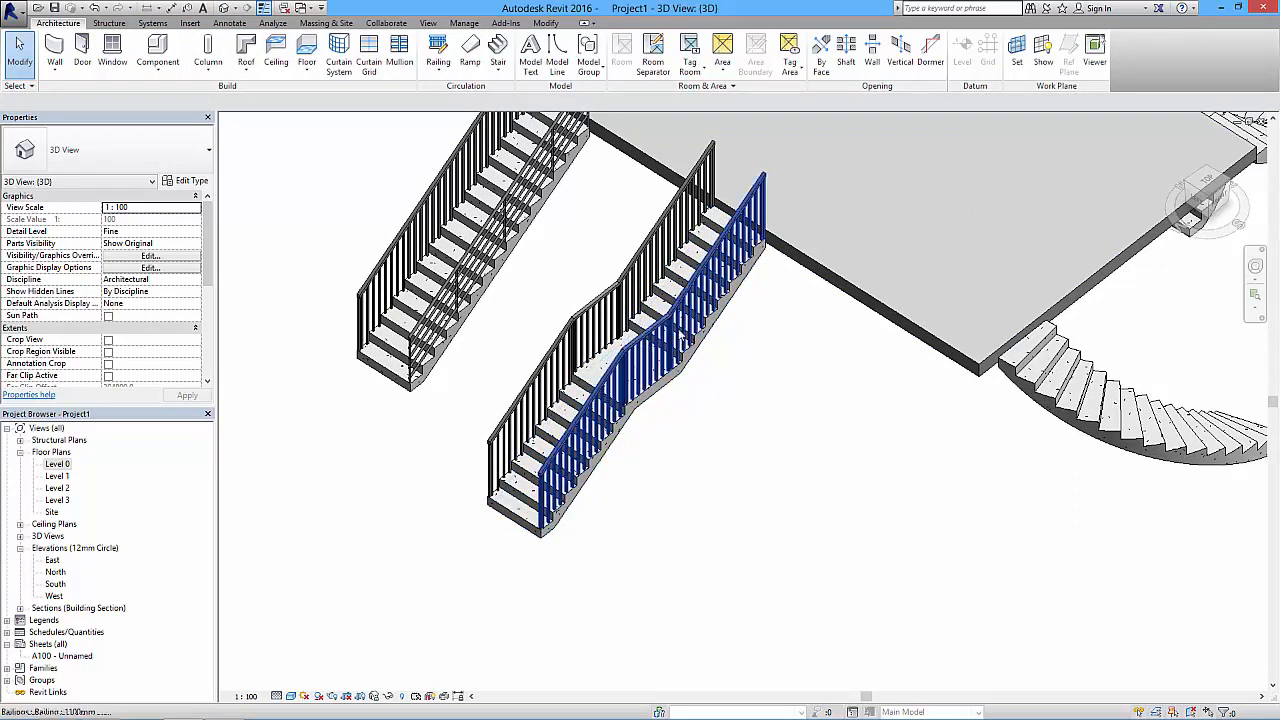
{"action": "scroll", "coordinate": [665, 345], "scroll_direction": "down", "scroll_amount": 3}
{"action": "middle_click_drag", "start_coordinate": [678, 418], "coordinate": [570, 275], "text": "shift"}
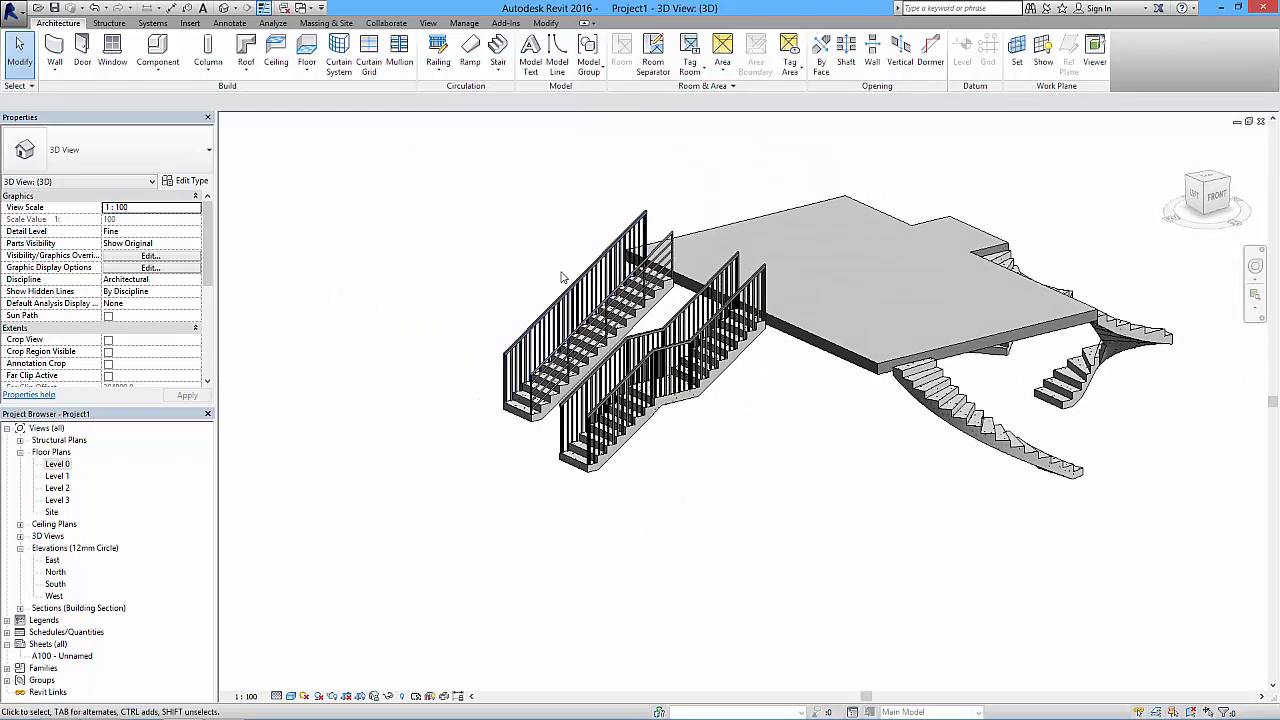
Delete the railings on both the straight stair and the straight landing stair.
{"action": "left_click", "coordinate": [568, 298]}
{"action": "key", "text": "Escape"}
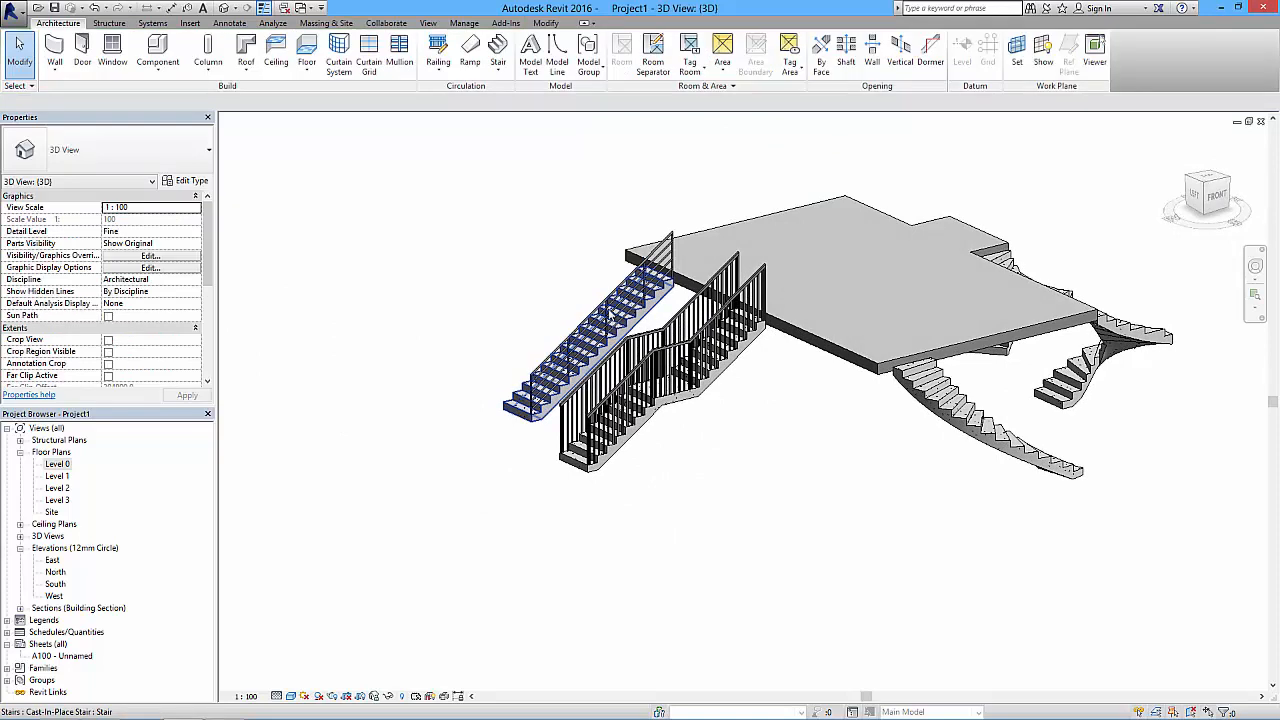
{"action": "left_click", "coordinate": [603, 309]}
{"action": "key", "text": "Delete"}
{"action": "left_click", "coordinate": [627, 341]}
{"action": "key", "text": "Delete"}
{"action": "left_click", "coordinate": [647, 357]}
{"action": "key", "text": "Delete"}
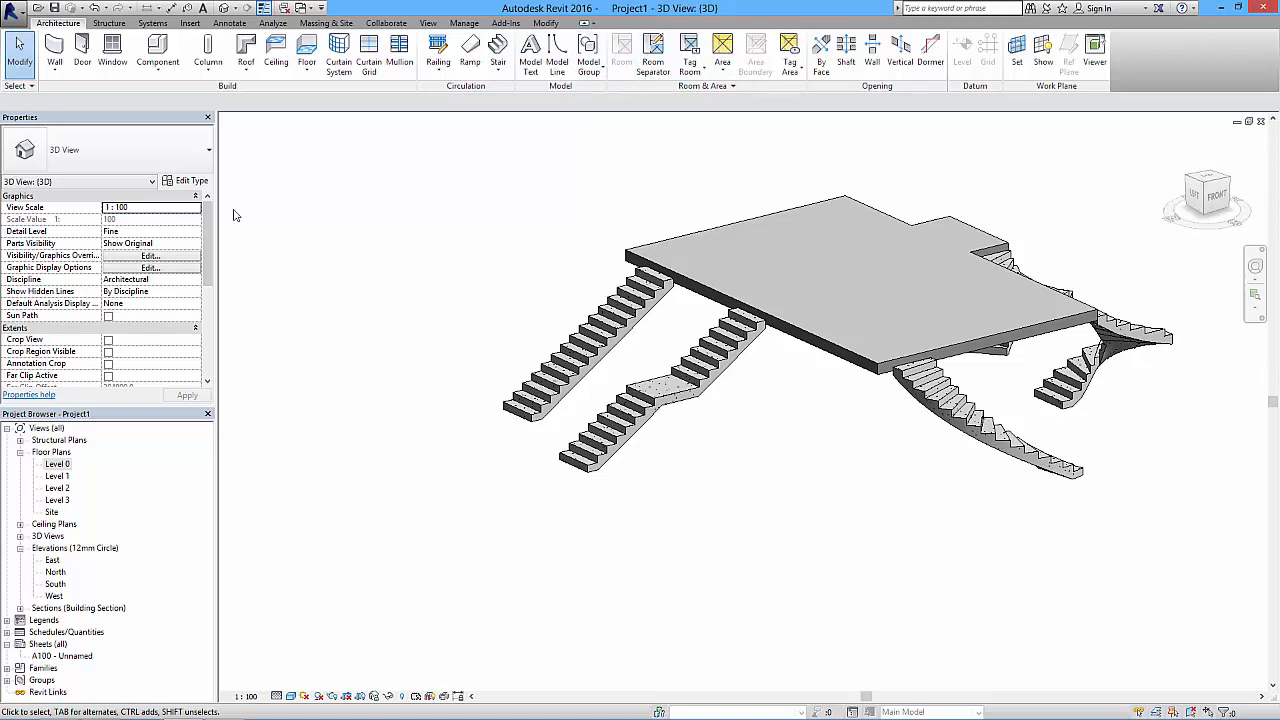
In the Level 0 plan, start another stair and draw a 7-riser run, 1000 mm wide, west from the floor edge south of the landing stair.
{"action": "double_click", "coordinate": [55, 466]}
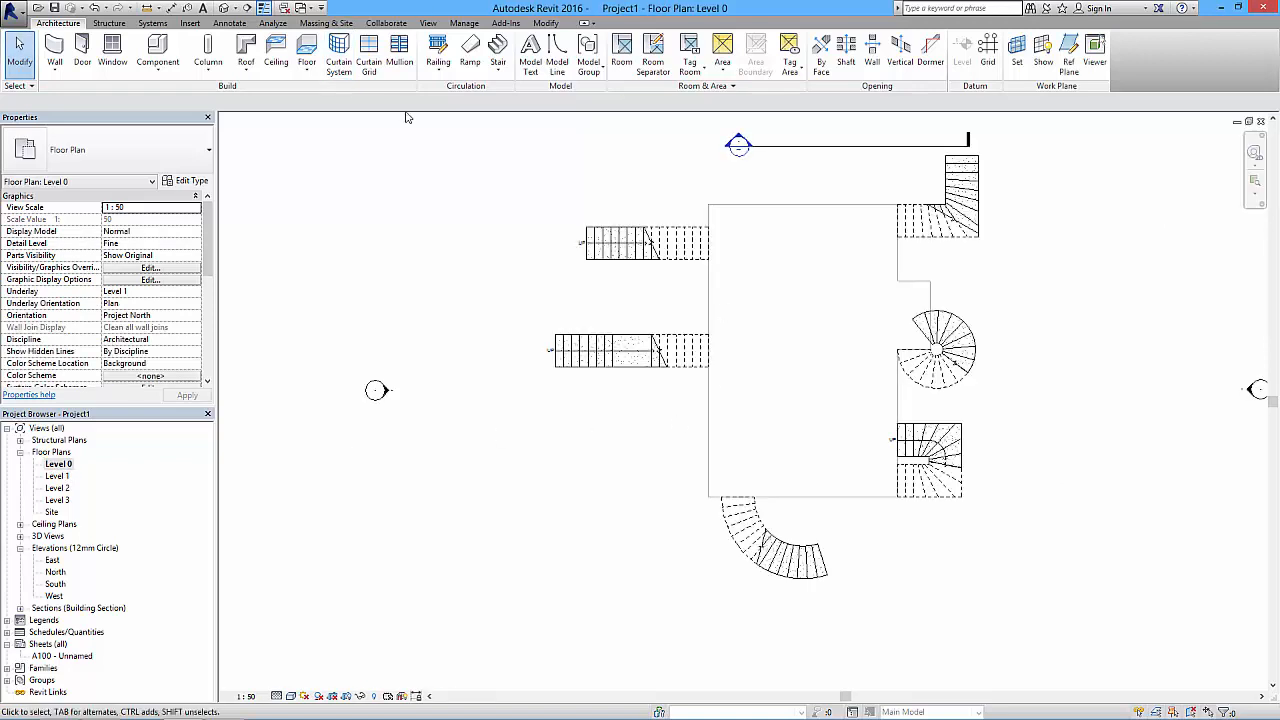
{"action": "left_click", "coordinate": [497, 50]}
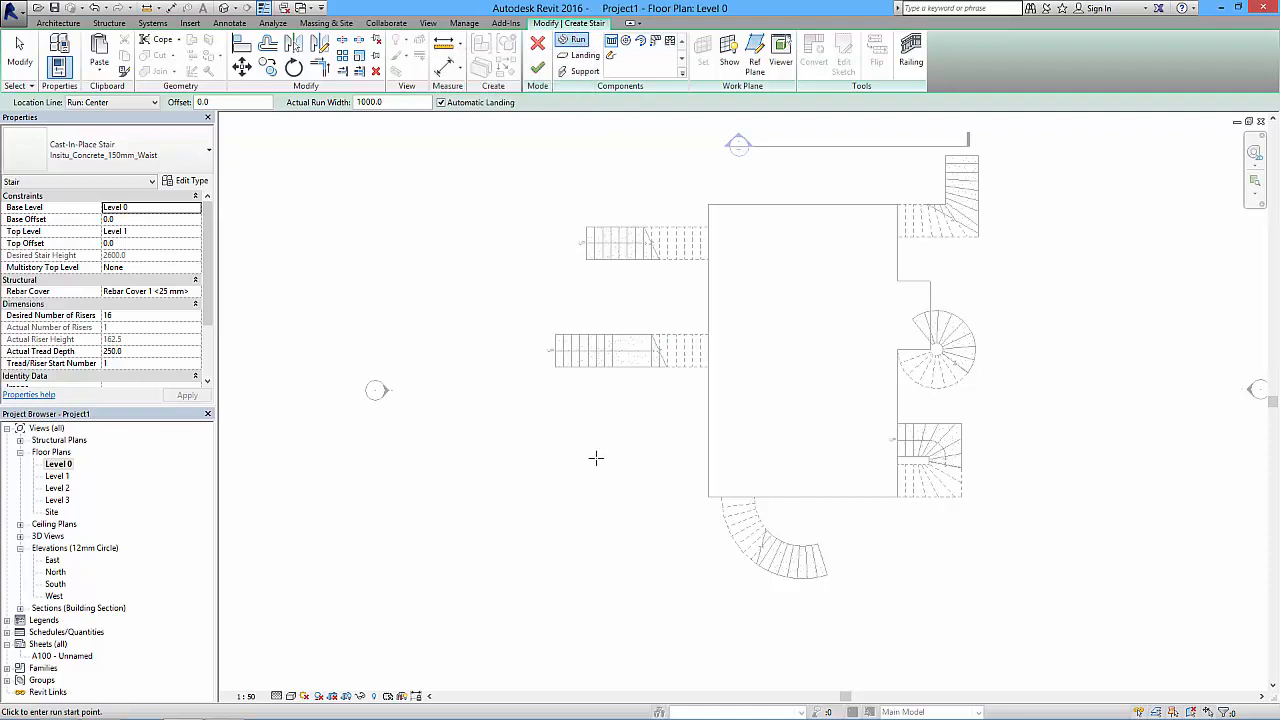
{"action": "left_click", "coordinate": [708, 418]}
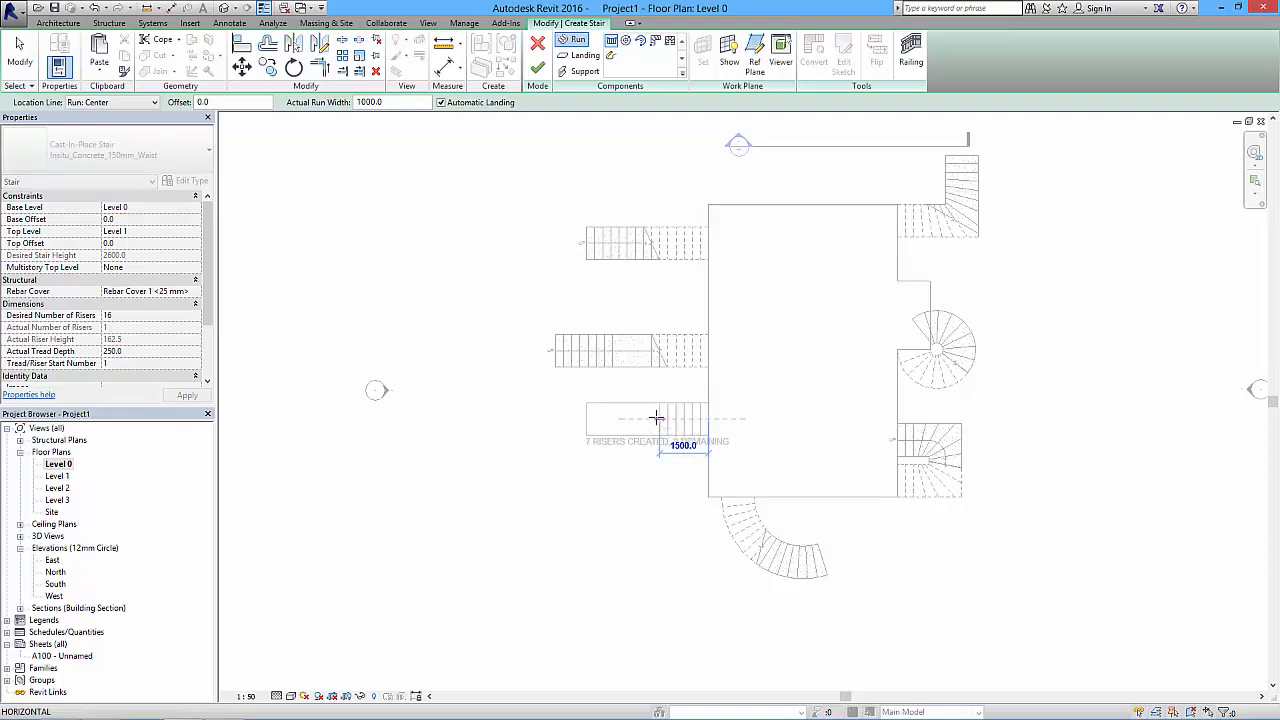
{"action": "left_click", "coordinate": [659, 418]}
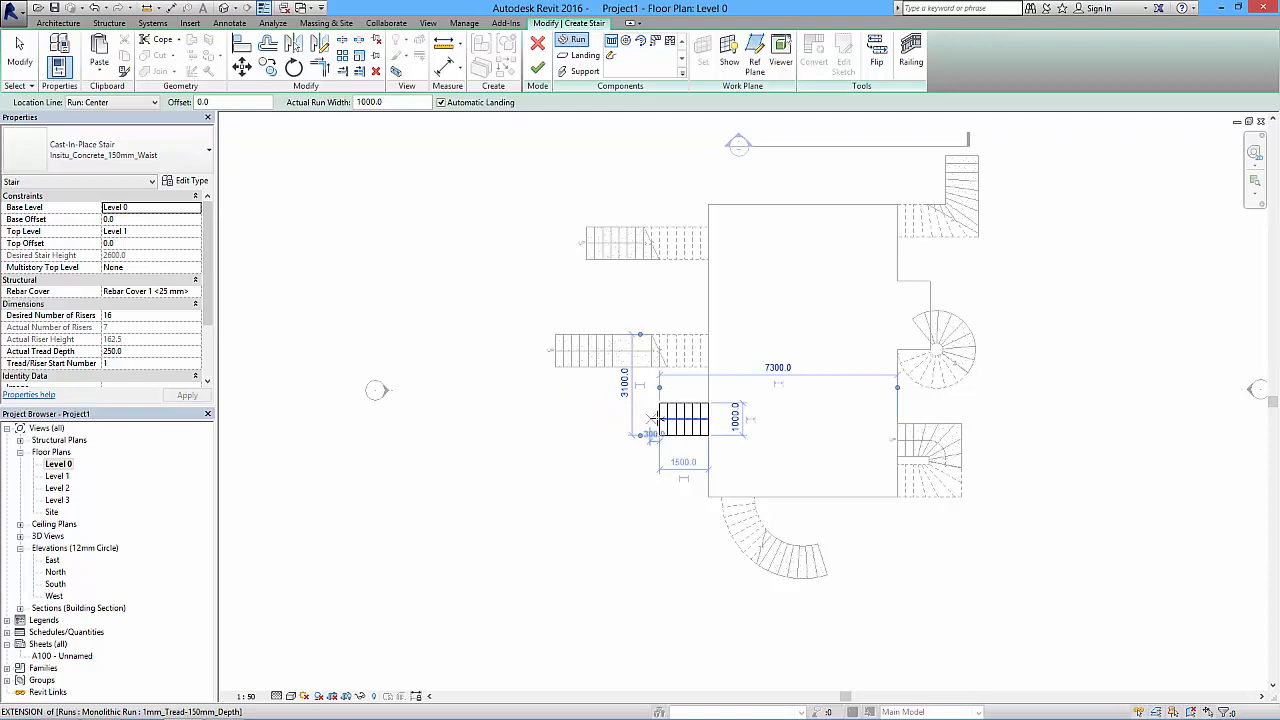
Add the remaining 9 risers as a diagonal run heading southwest, joined by an automatic landing, and finish the stair.
{"action": "left_click", "coordinate": [606, 418]}
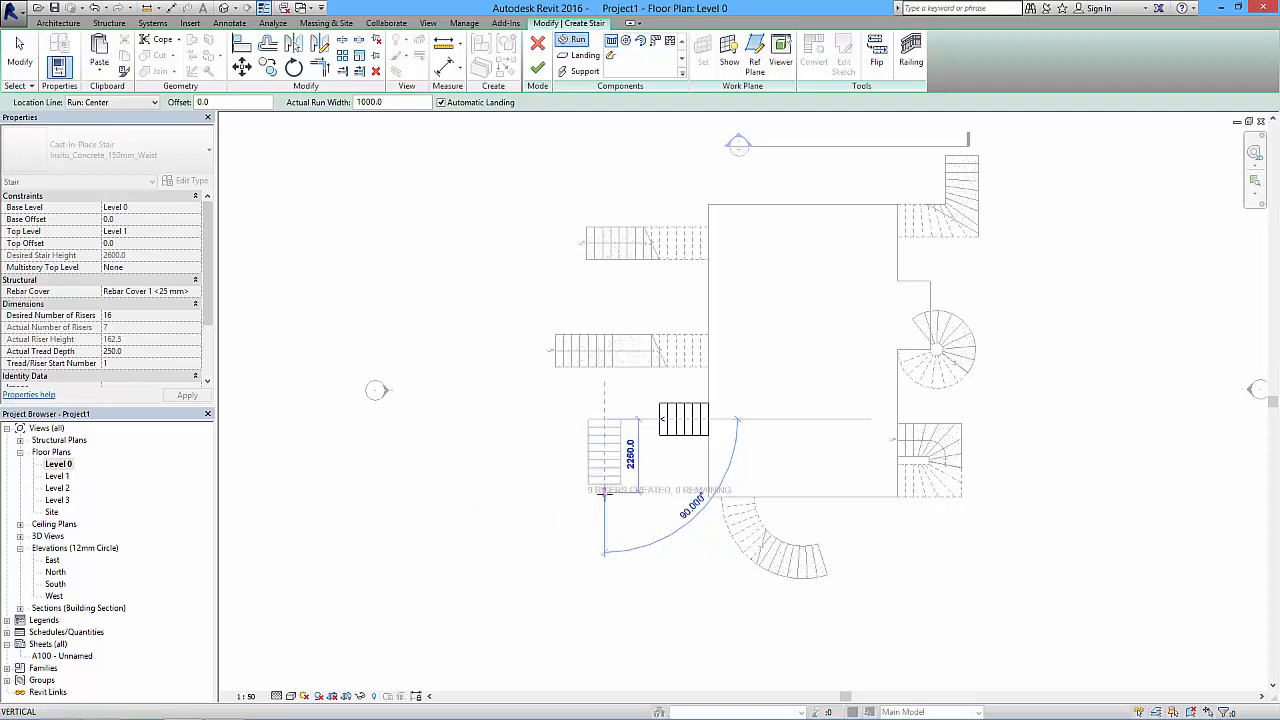
{"action": "key", "text": "Escape"}
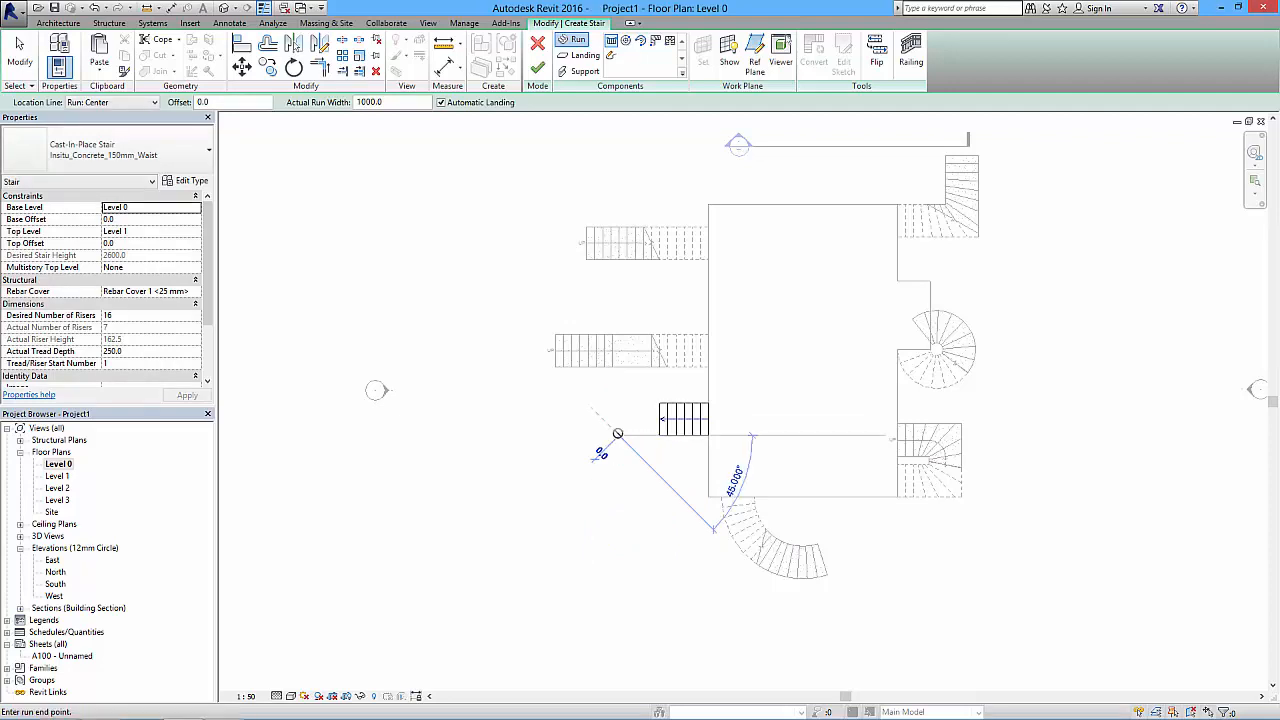
{"action": "left_click", "coordinate": [617, 432]}
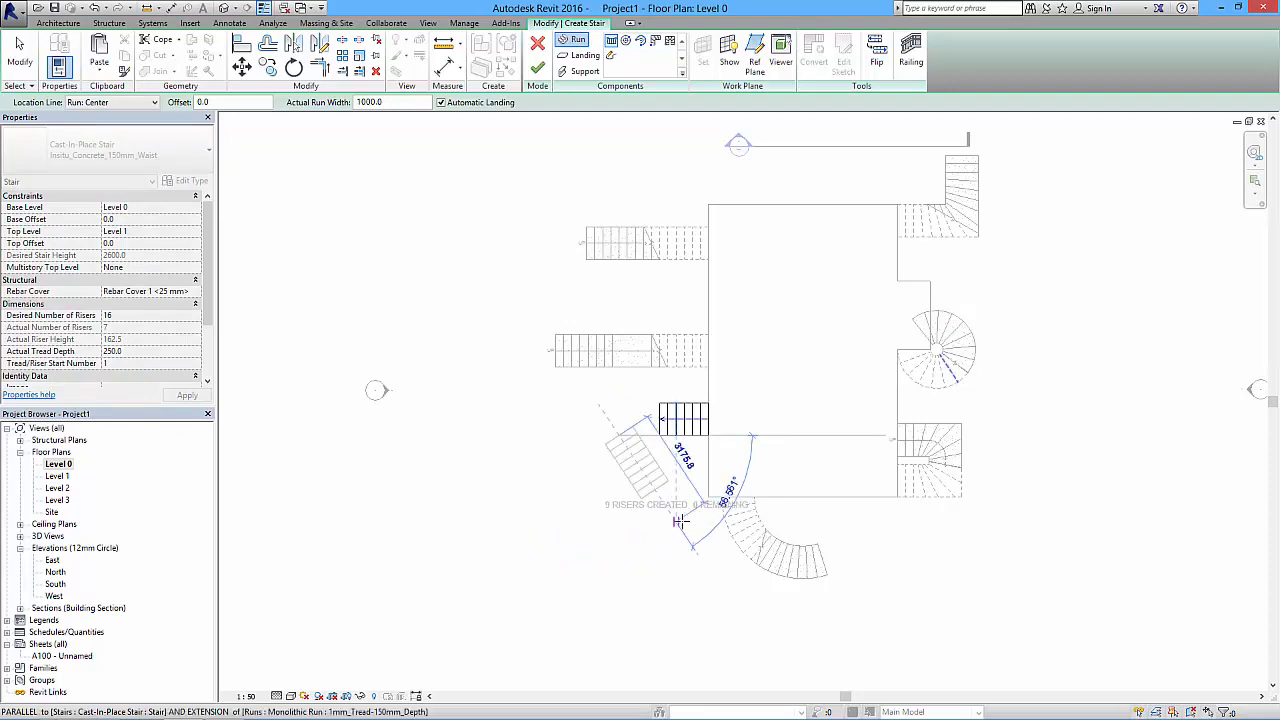
{"action": "left_click", "coordinate": [565, 507]}
{"action": "key", "text": "Escape"}
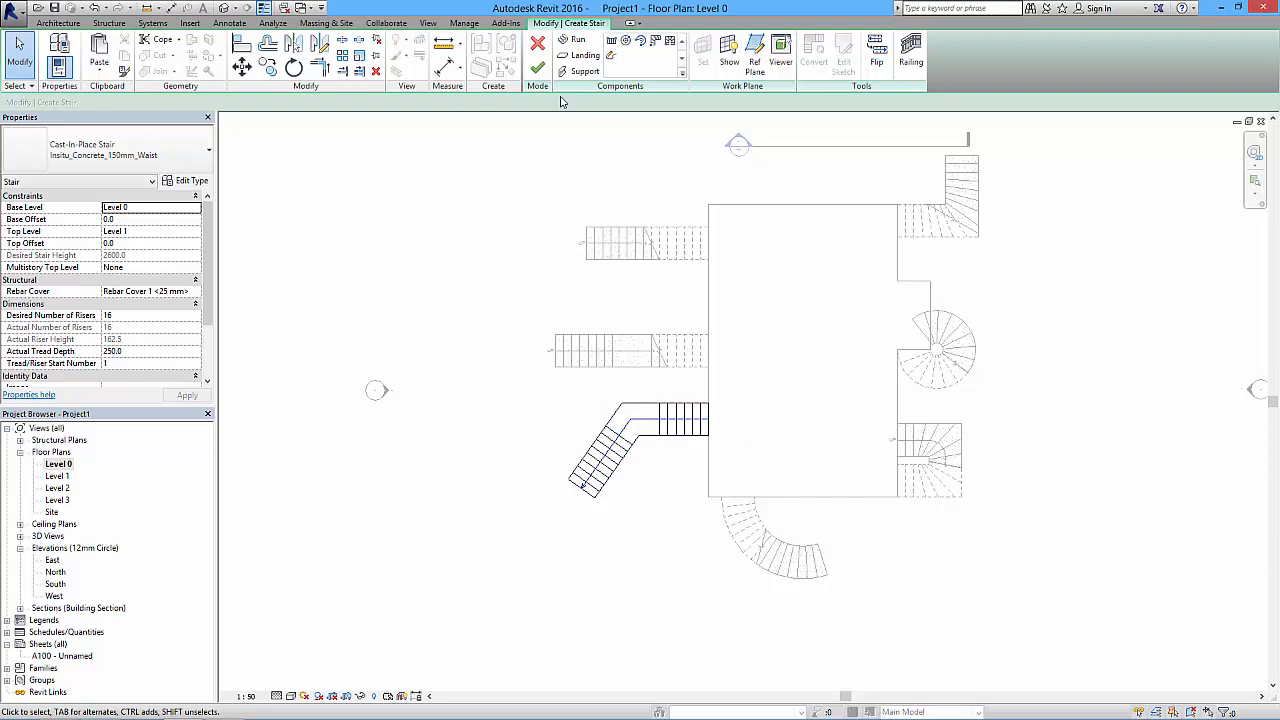
{"action": "left_click", "coordinate": [538, 68]}
Flip the up direction of the angled landing stair in the Level 0 plan.
{"action": "left_click", "coordinate": [475, 272]}
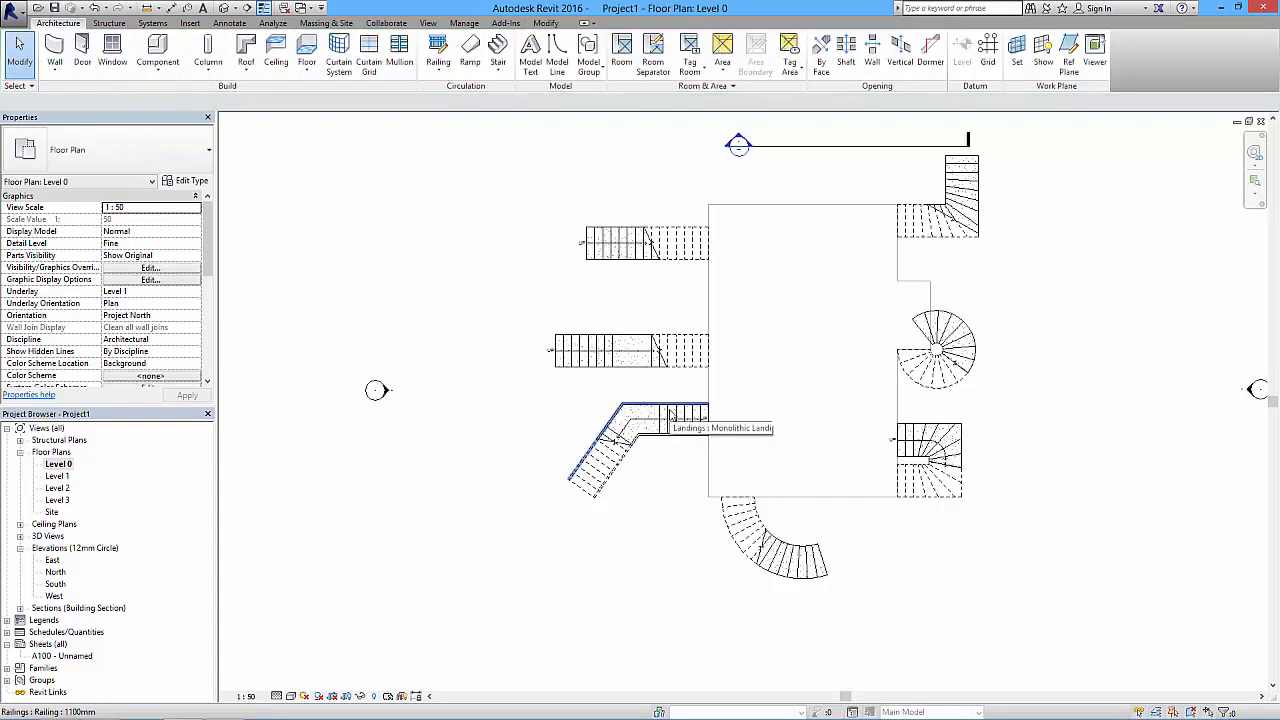
{"action": "left_click", "coordinate": [578, 486]}
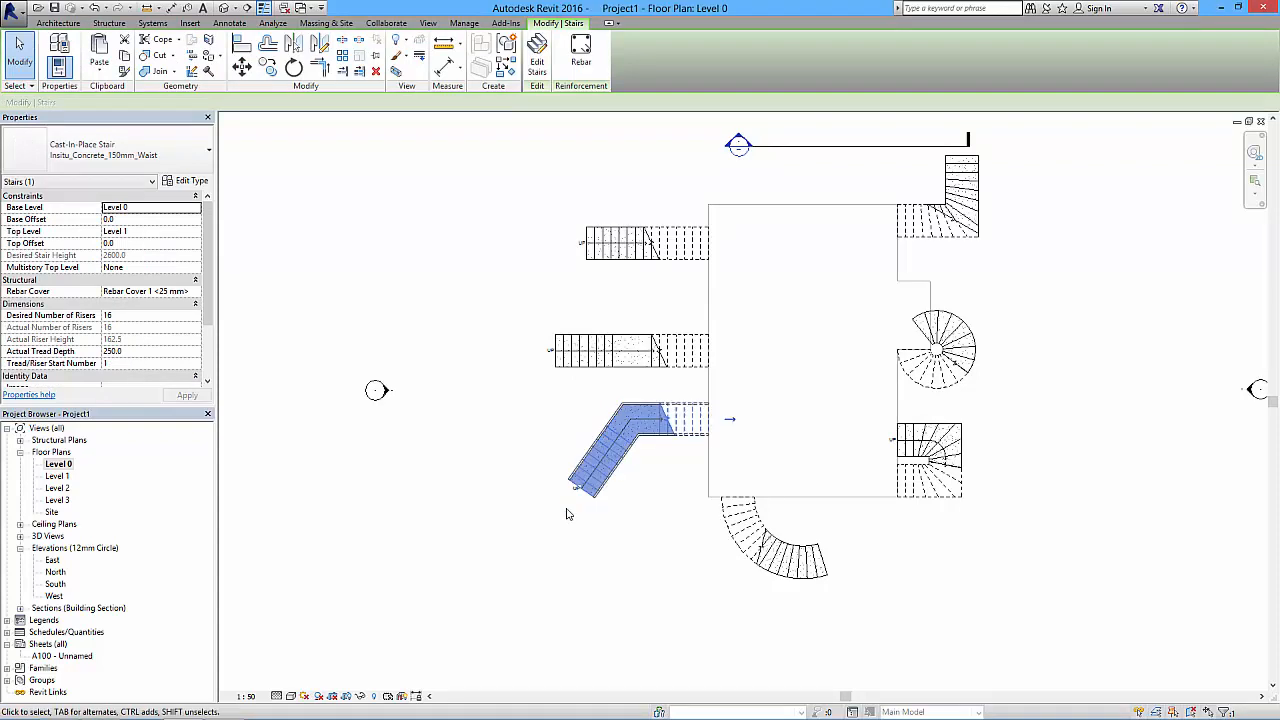
{"action": "left_click", "coordinate": [512, 294]}
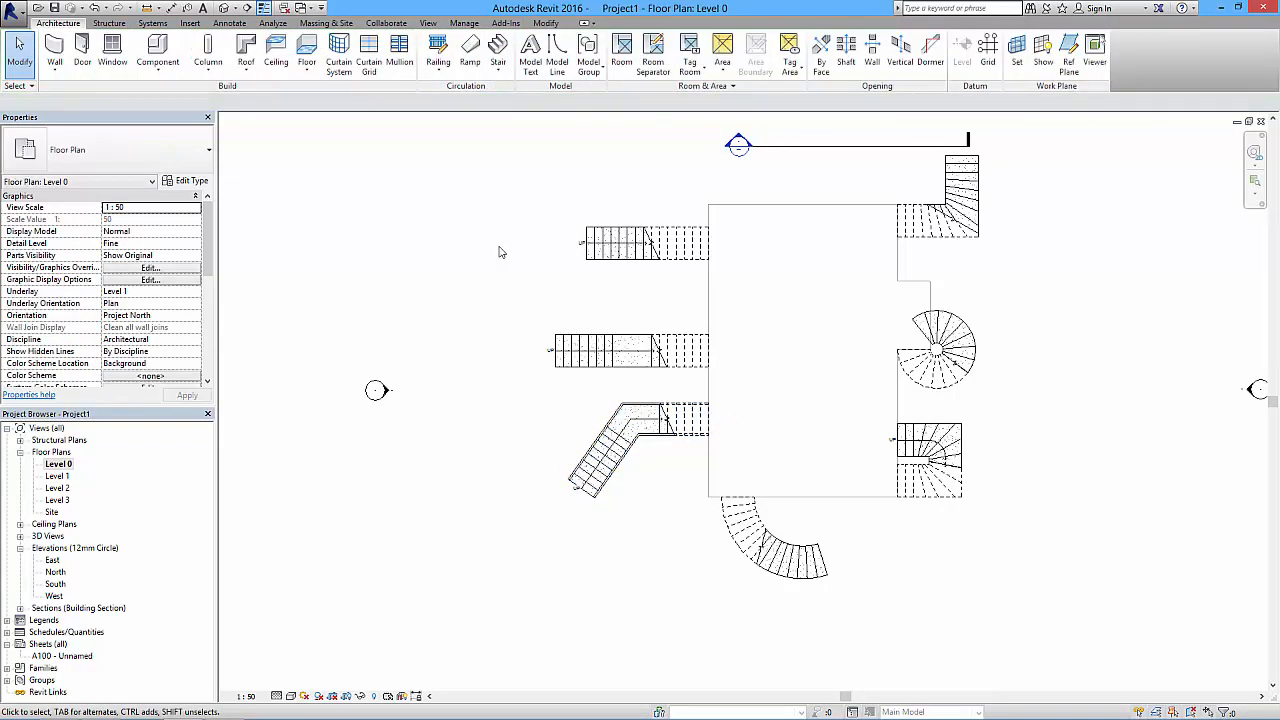
In the 3D view, remove the angled stair's railings and examine how the three stairs meet the floor edge.
{"action": "left_click", "coordinate": [223, 8]}
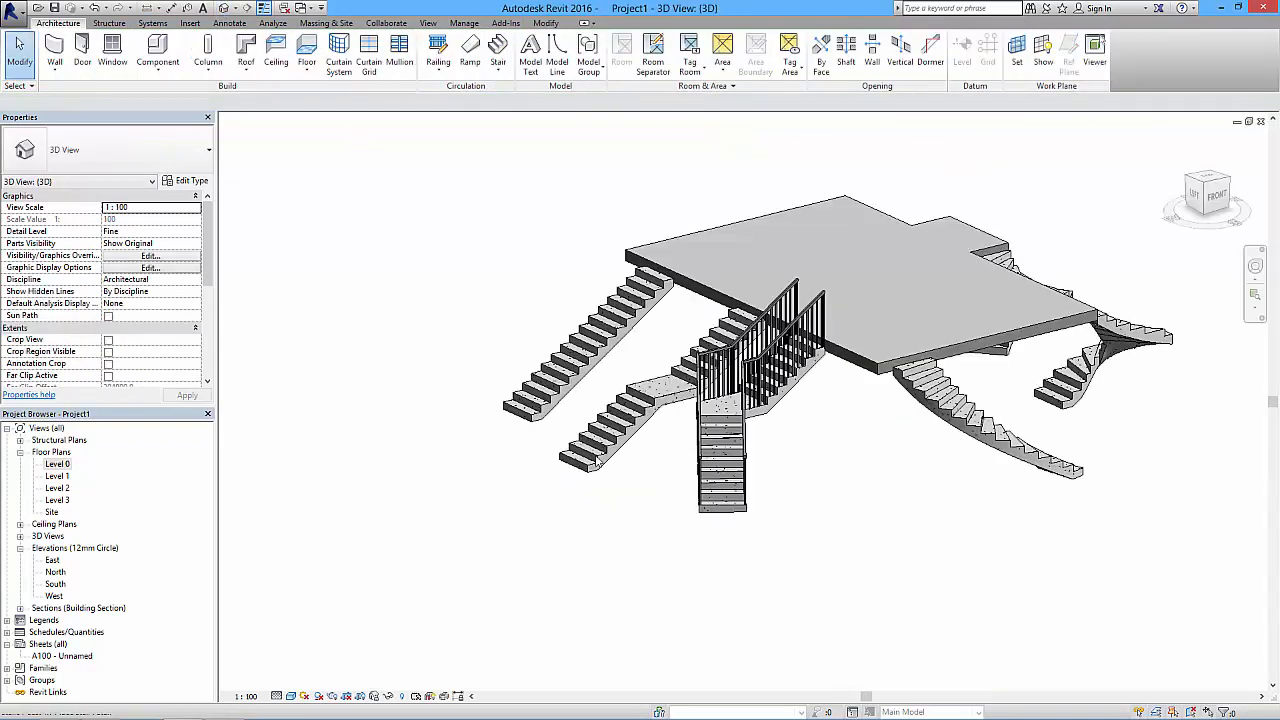
{"action": "middle_click_drag", "start_coordinate": [726, 414], "coordinate": [807, 409], "text": "shift"}
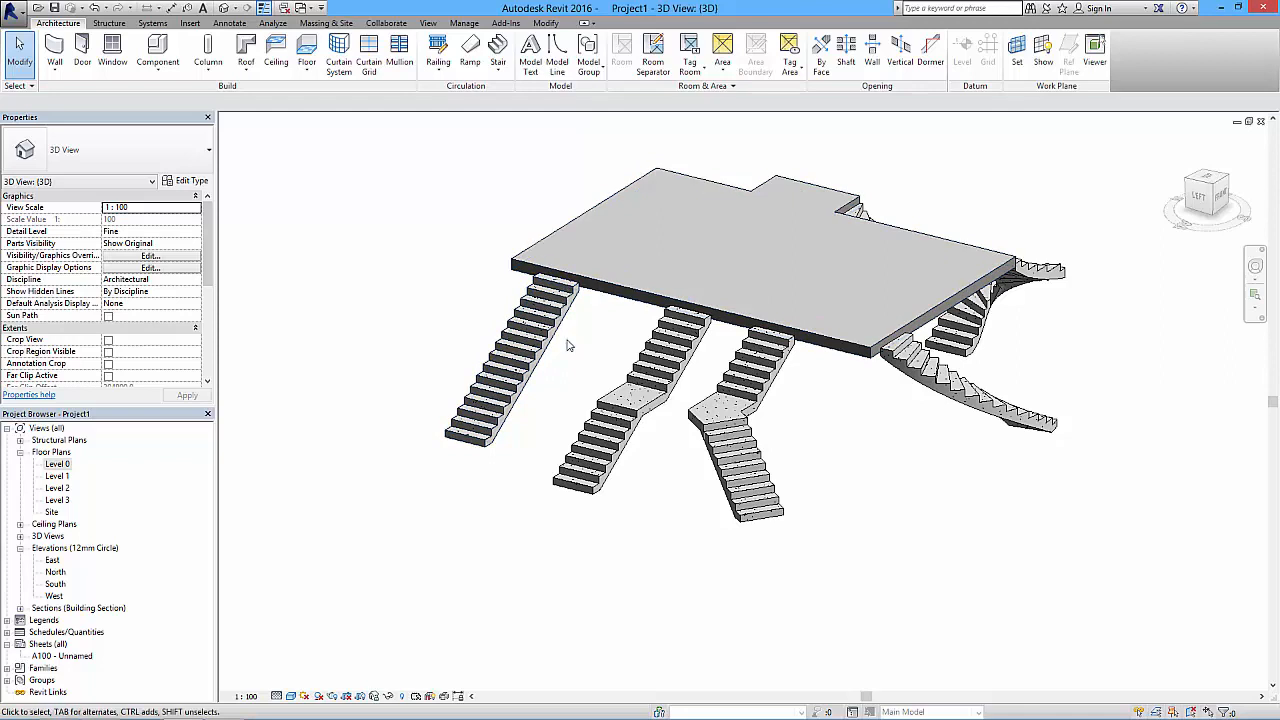
{"action": "middle_click_drag", "start_coordinate": [574, 360], "coordinate": [637, 290], "text": "shift"}
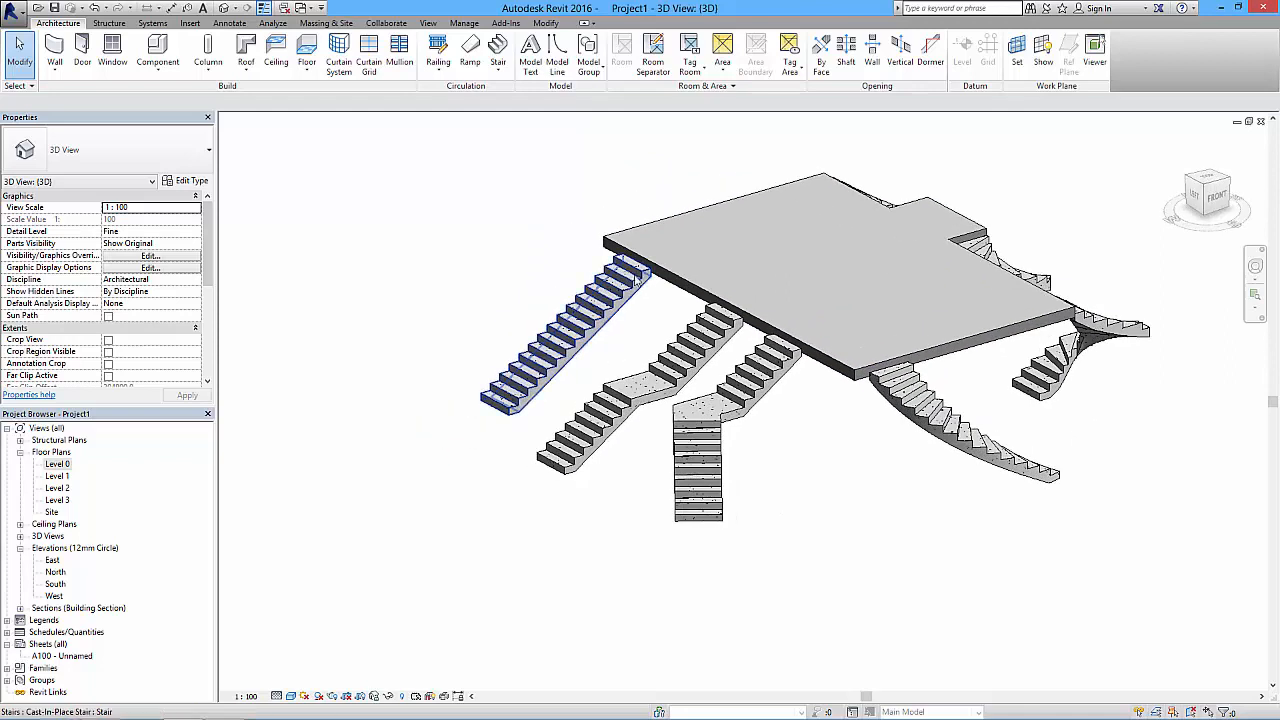
{"action": "scroll", "coordinate": [637, 282], "scroll_direction": "up", "scroll_amount": 3}
{"action": "scroll", "coordinate": [637, 282], "scroll_direction": "up", "scroll_amount": 2}
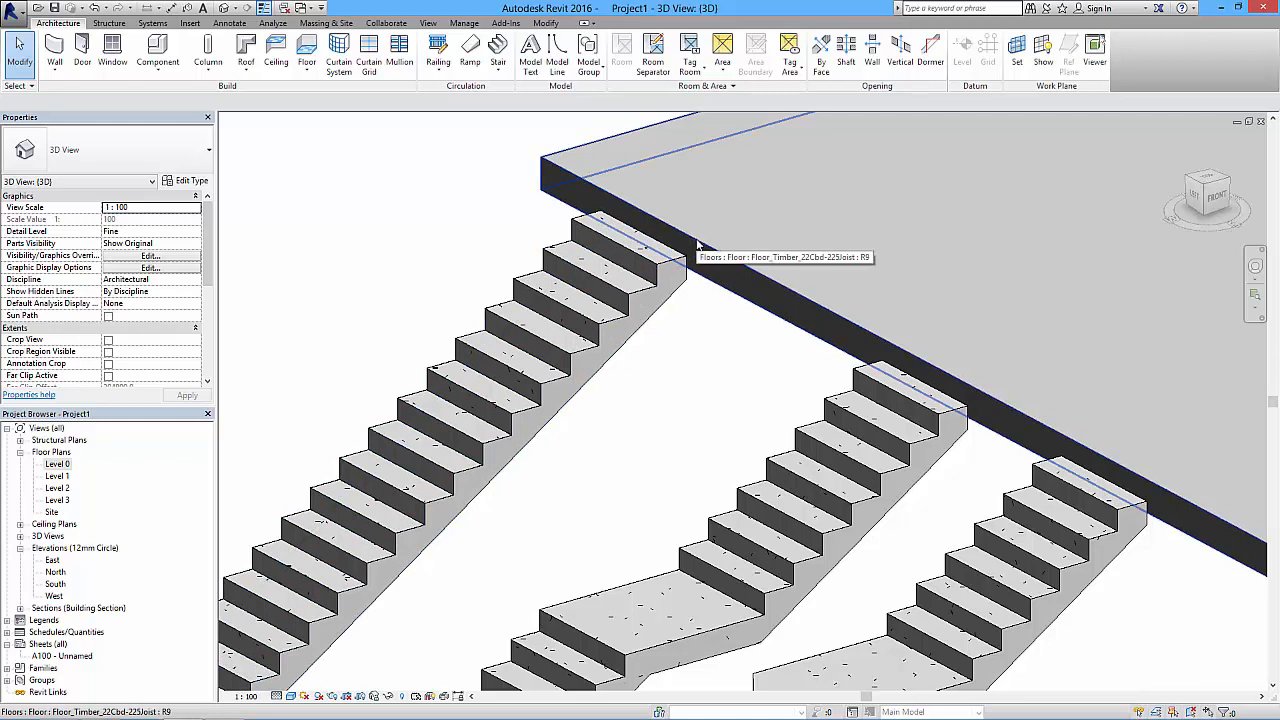
{"action": "scroll", "coordinate": [633, 297], "scroll_direction": "down", "scroll_amount": 2}
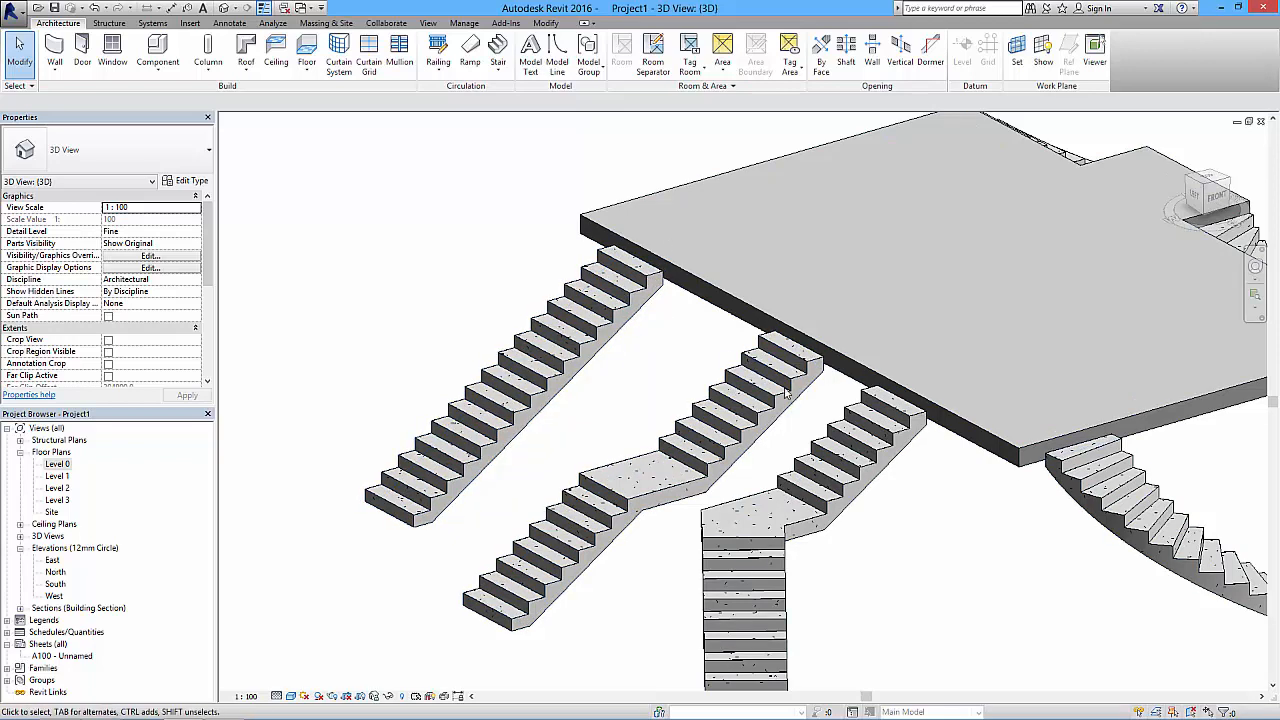
Review the straight stair's instance properties and open its Insitu_Concrete_150mm_Waist type properties.
{"action": "left_click", "coordinate": [603, 334]}
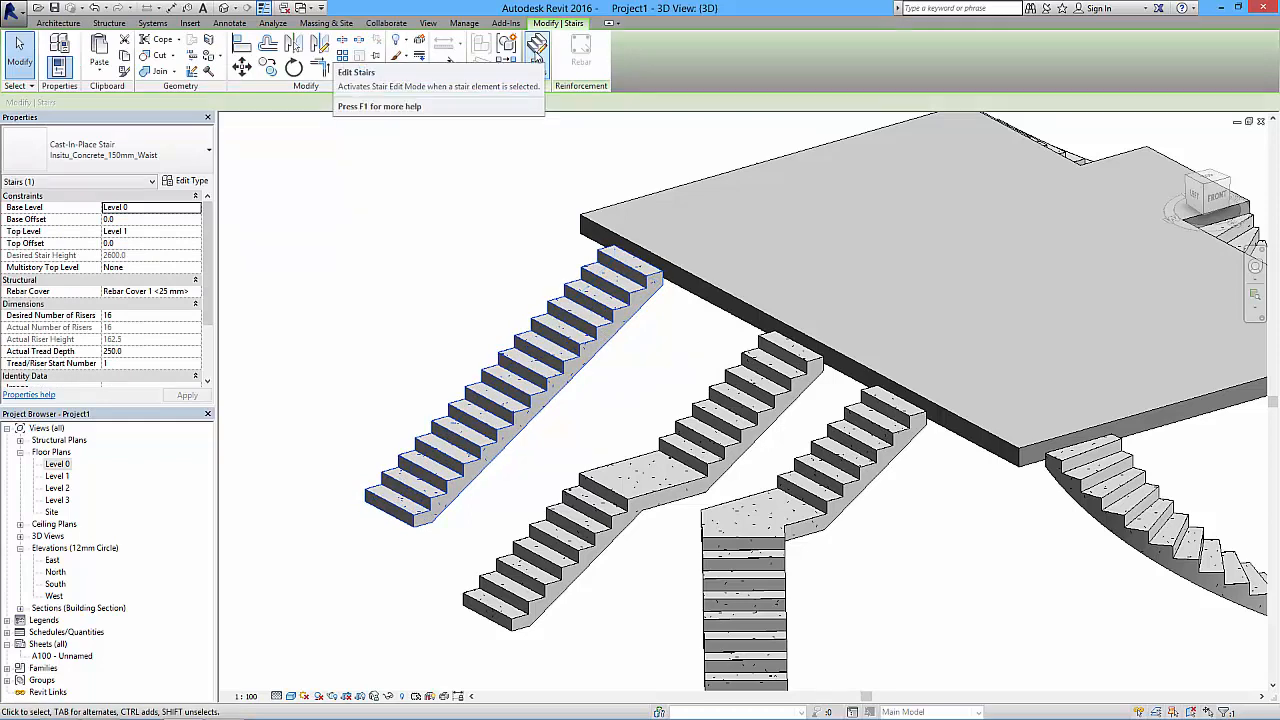
{"action": "left_click", "coordinate": [499, 216]}
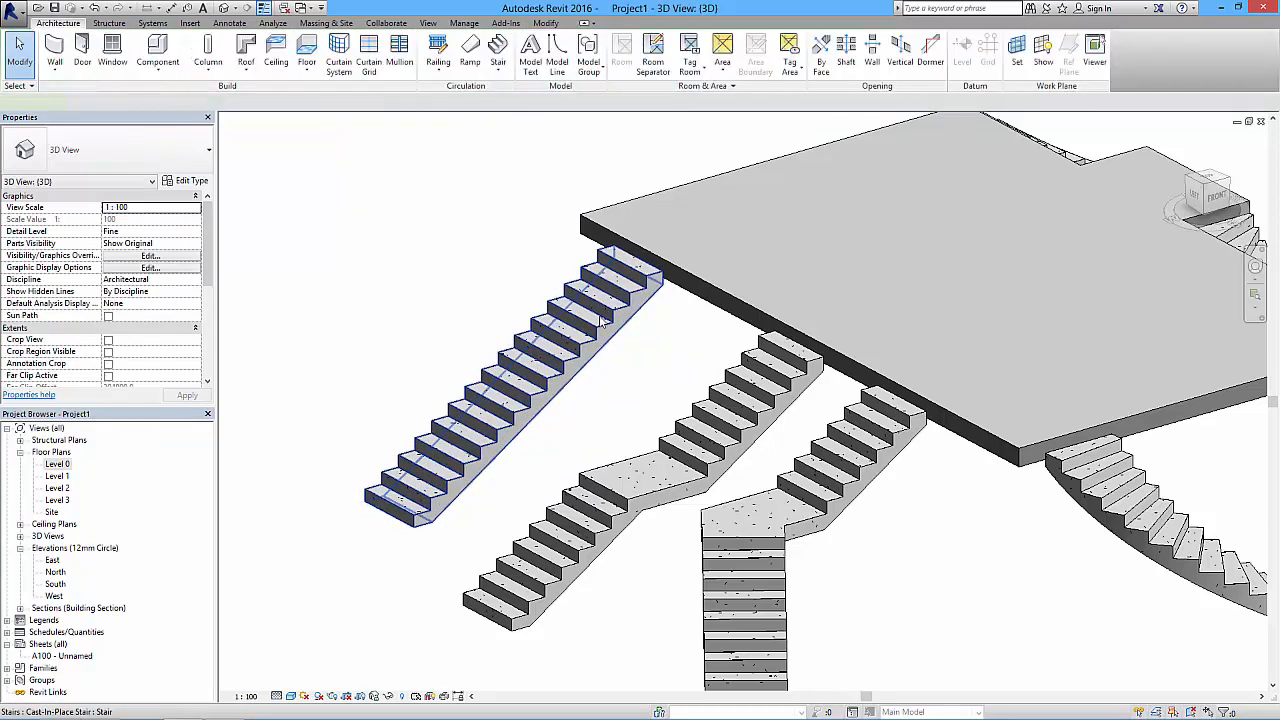
{"action": "left_click", "coordinate": [600, 318]}
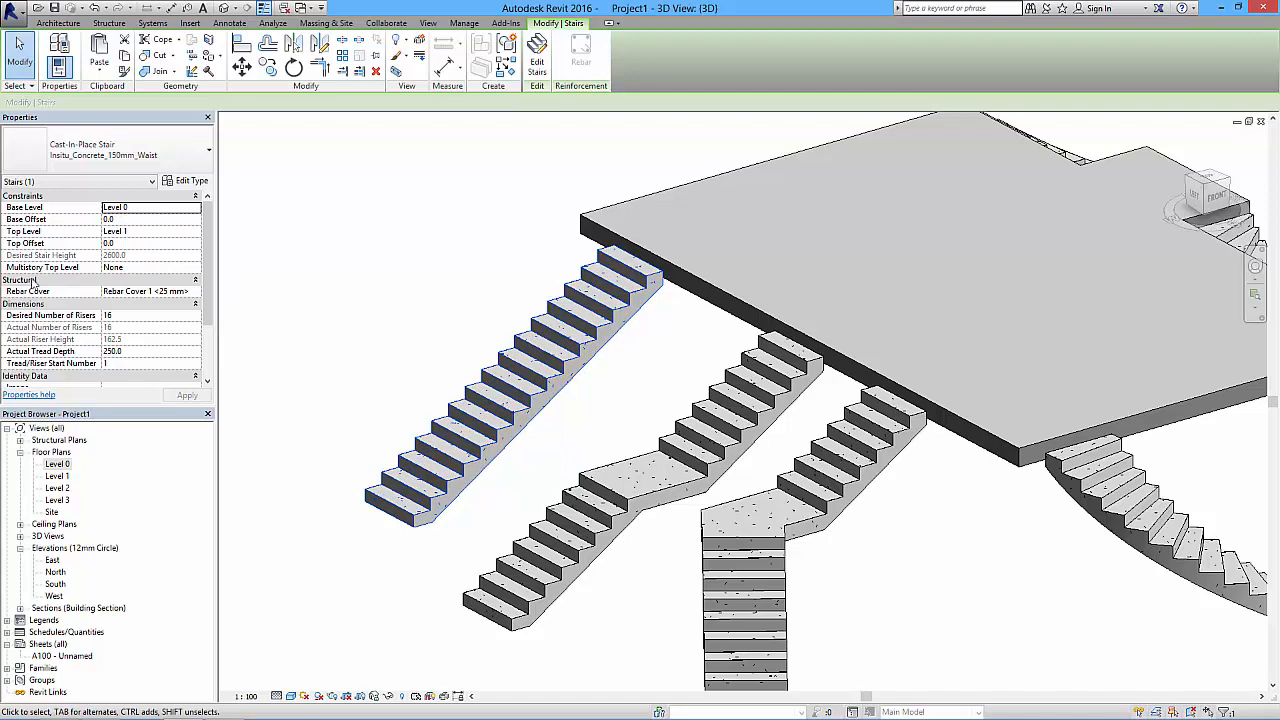
{"action": "left_click_drag", "start_coordinate": [209, 298], "coordinate": [203, 368]}
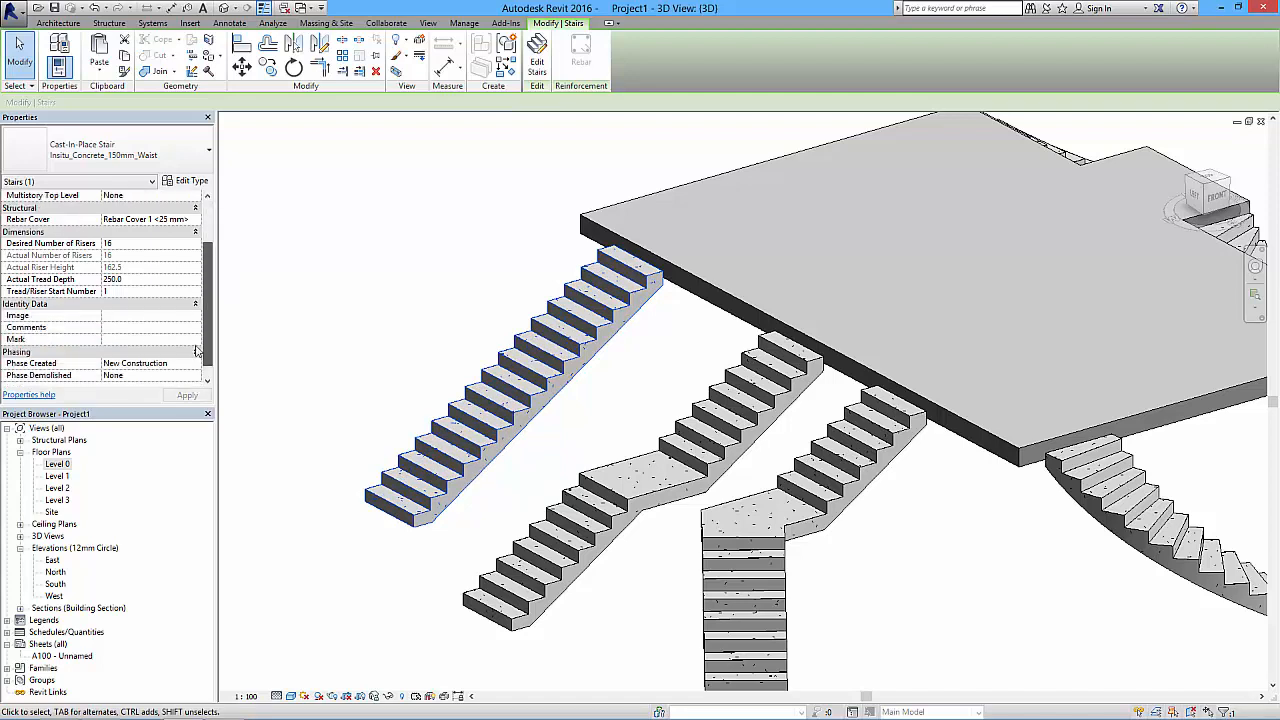
{"action": "scroll", "coordinate": [198, 362], "scroll_direction": "up", "scroll_amount": 3}
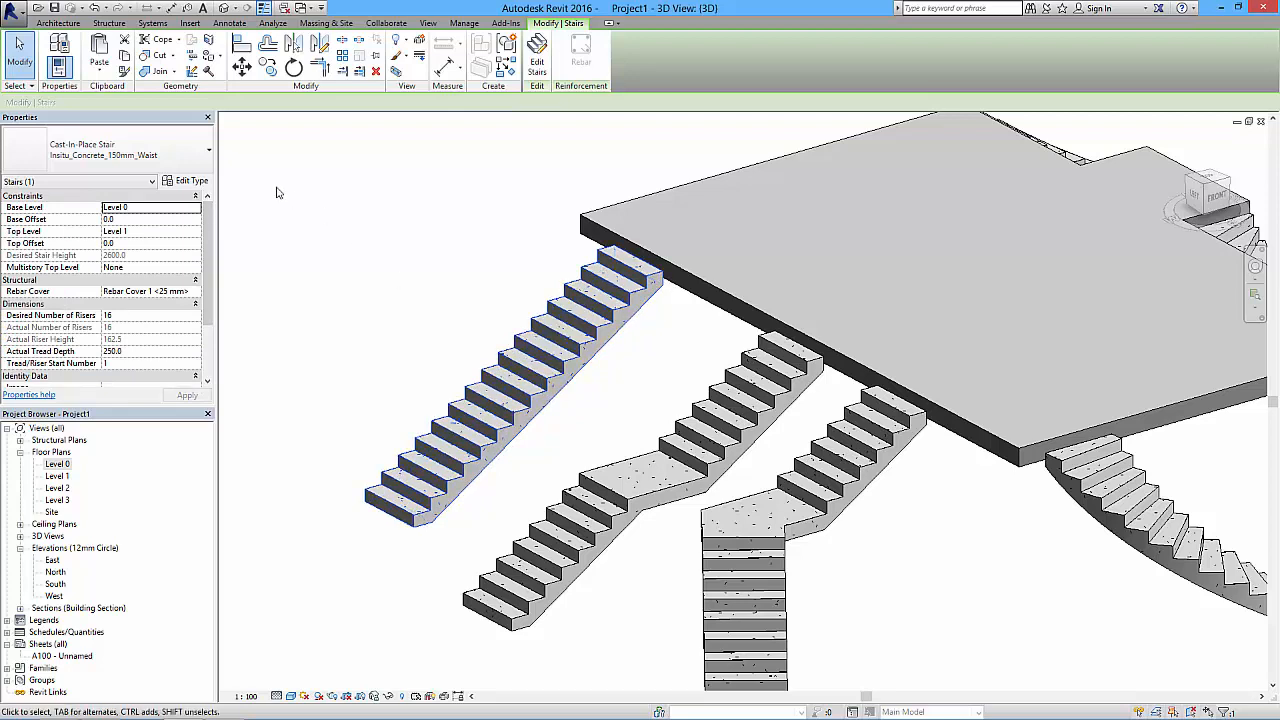
{"action": "left_click", "coordinate": [187, 181]}
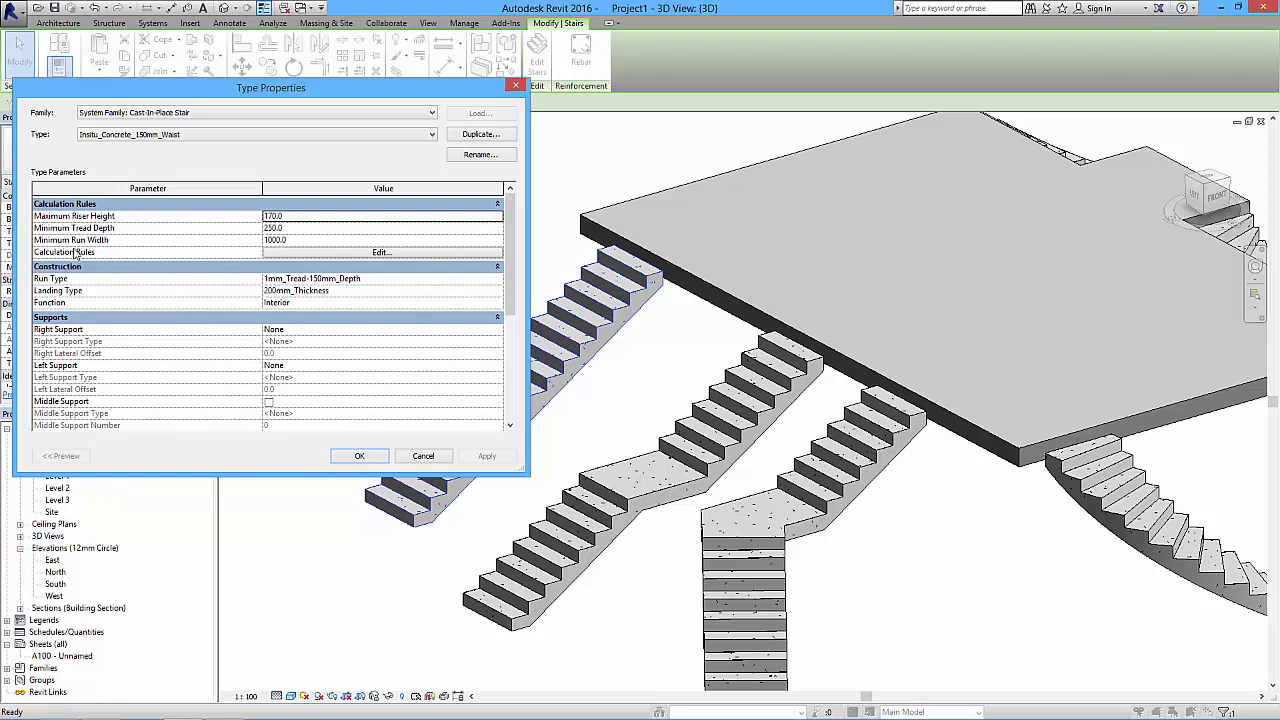
Examine the stair type's calculation rules and its support, graphics and identity parameters, and close the dialogs without saving changes.
{"action": "left_click", "coordinate": [337, 253]}
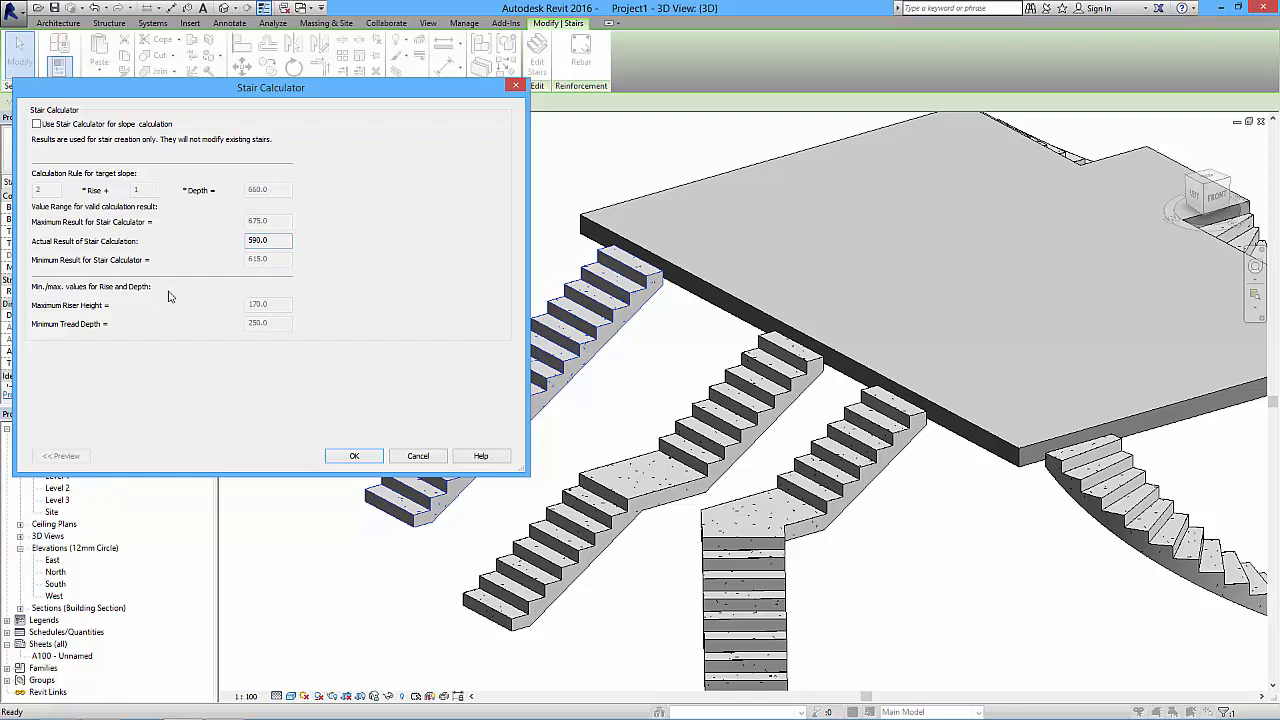
{"action": "left_click", "coordinate": [418, 456]}
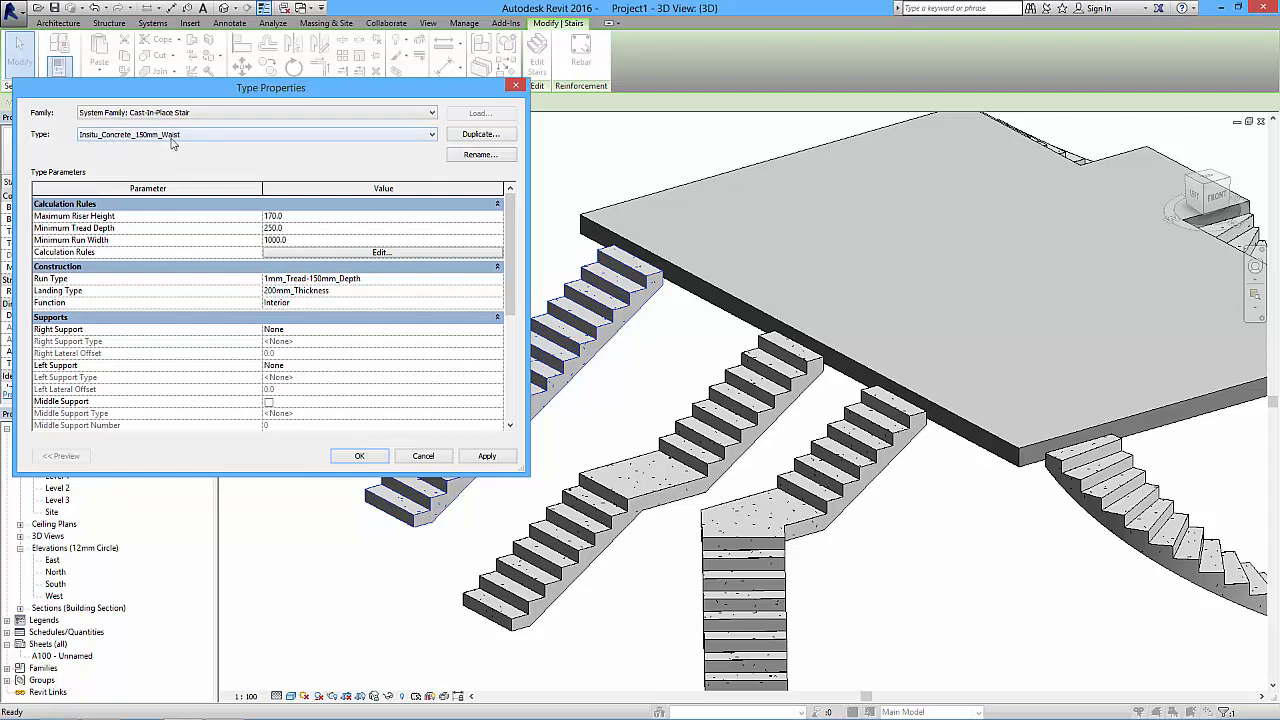
{"action": "left_click_drag", "start_coordinate": [512, 240], "coordinate": [518, 320]}
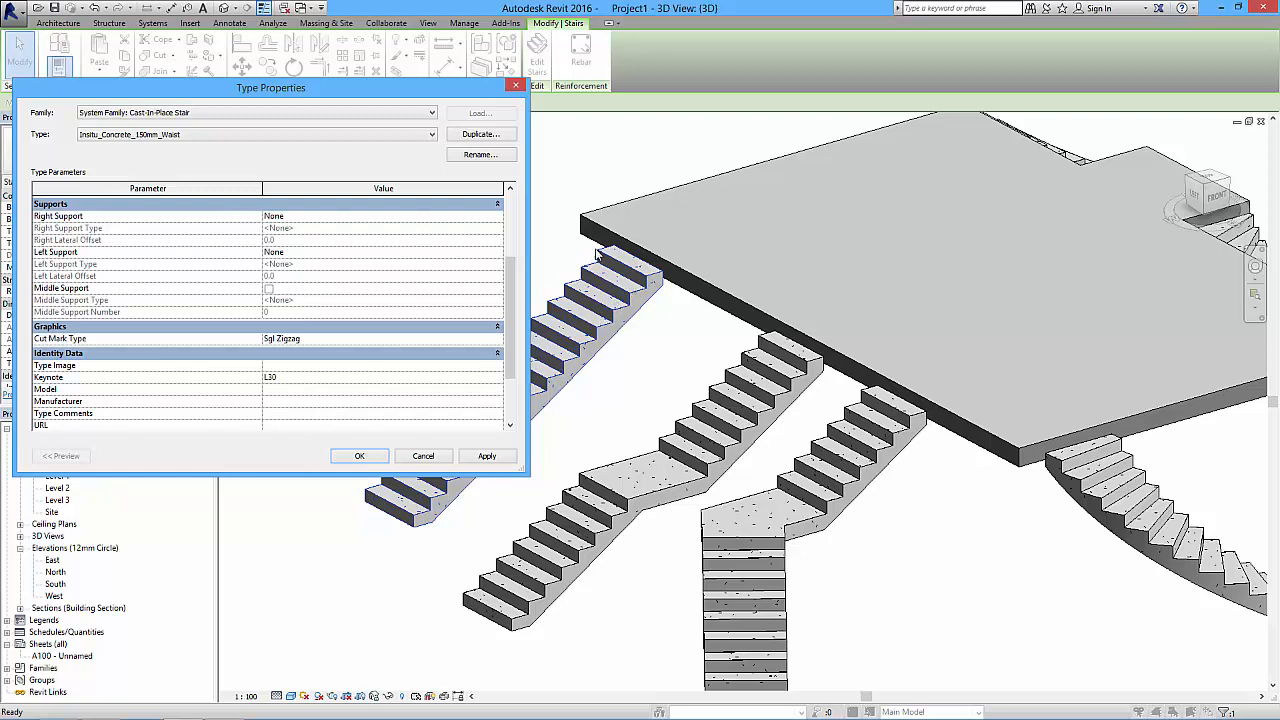
{"action": "left_click", "coordinate": [421, 455]}
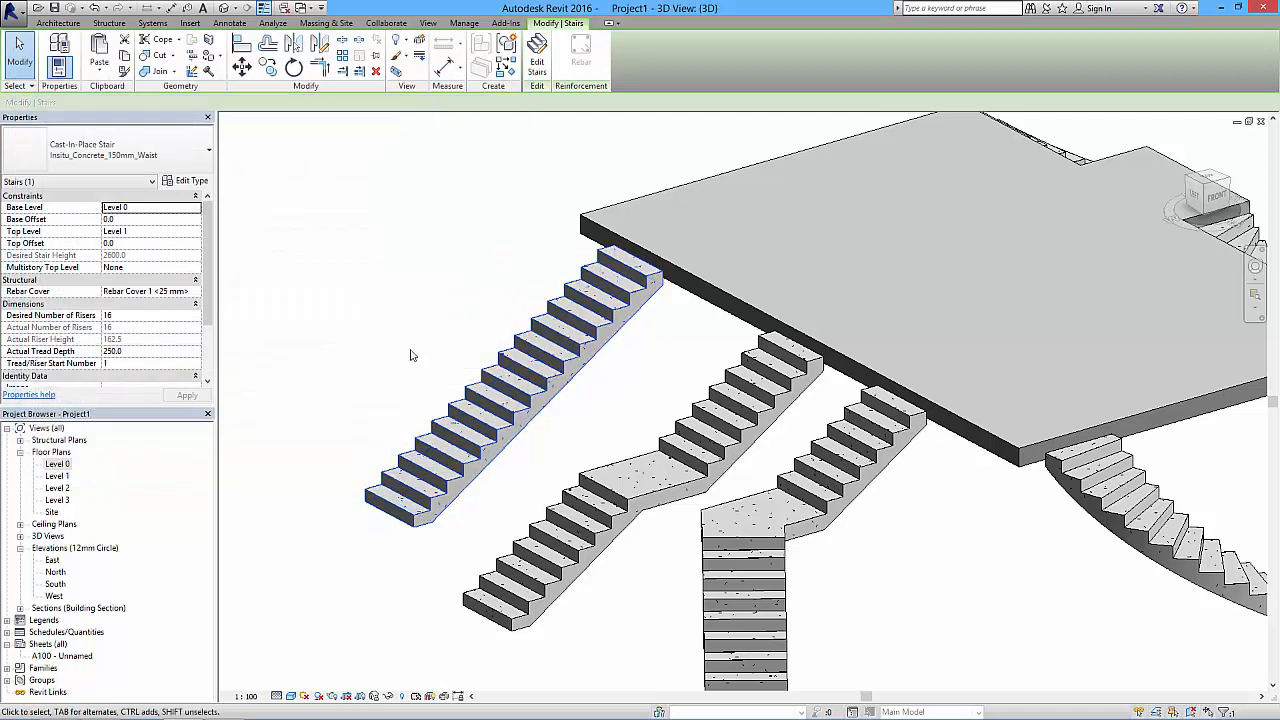
{"action": "left_click", "coordinate": [406, 378]}
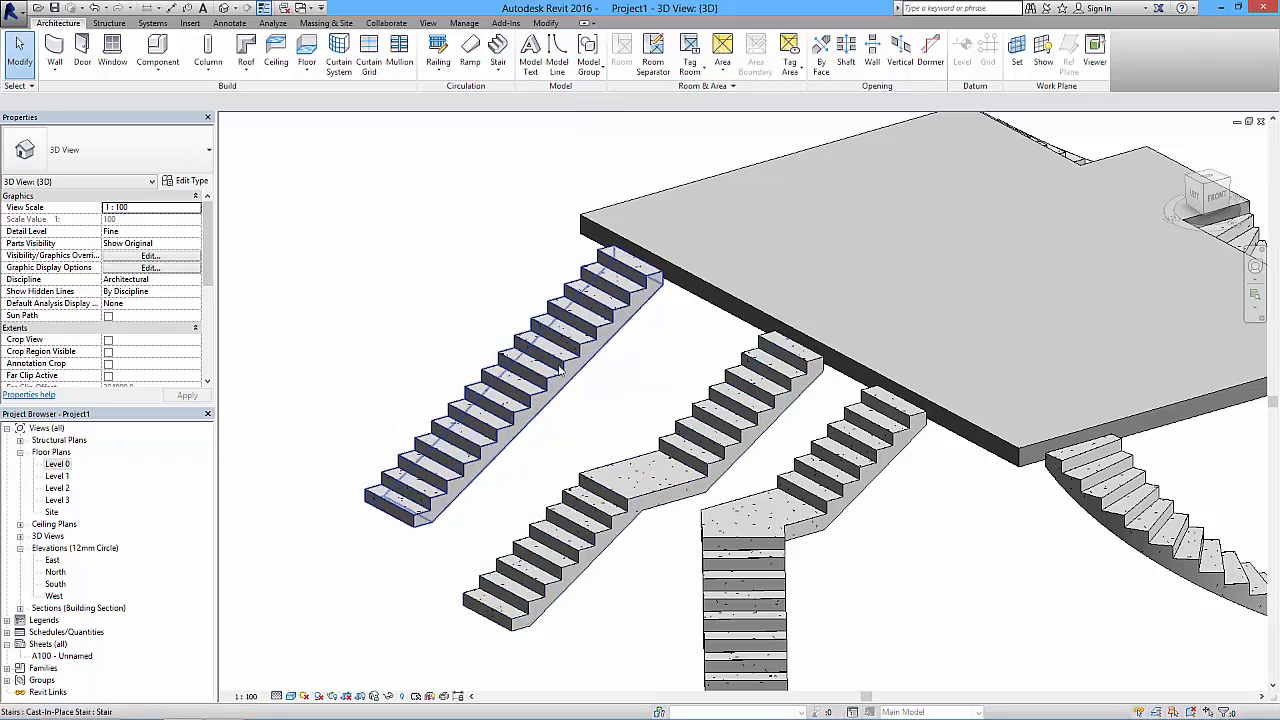
{"action": "left_click", "coordinate": [564, 368]}
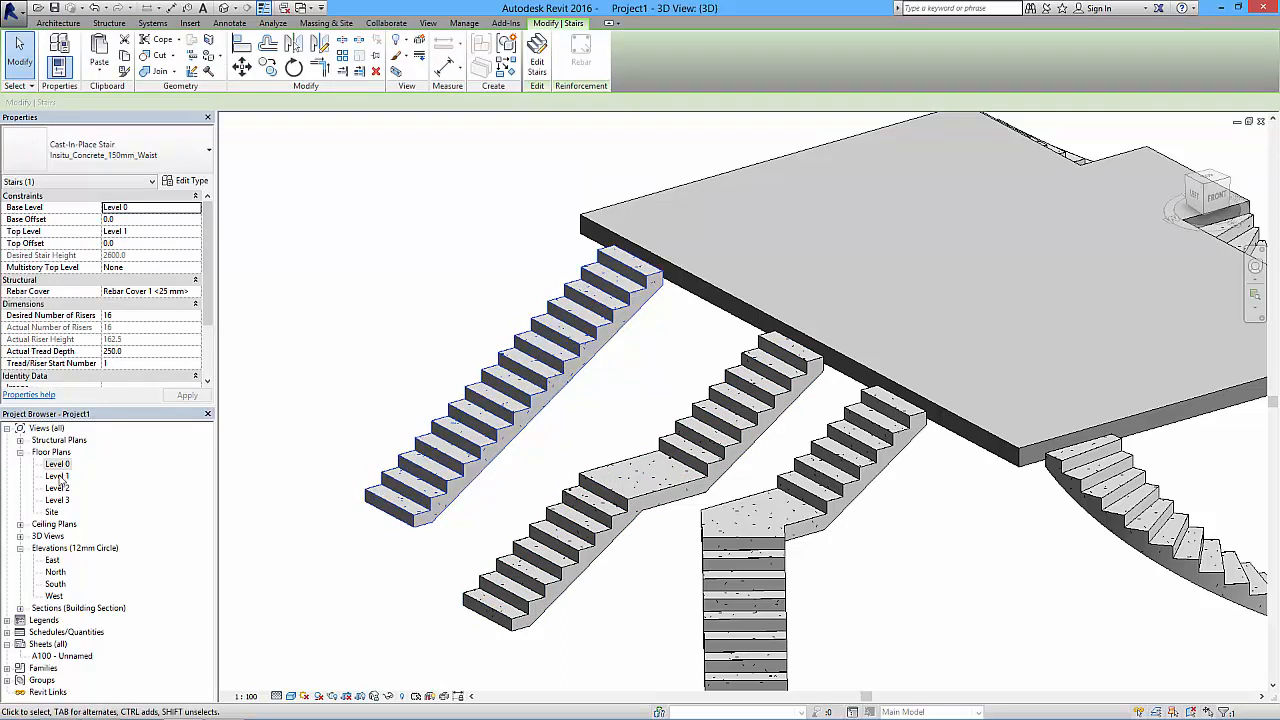
Open the straight stair for editing in the Level 1 floor plan and select its run.
{"action": "double_click", "coordinate": [58, 477]}
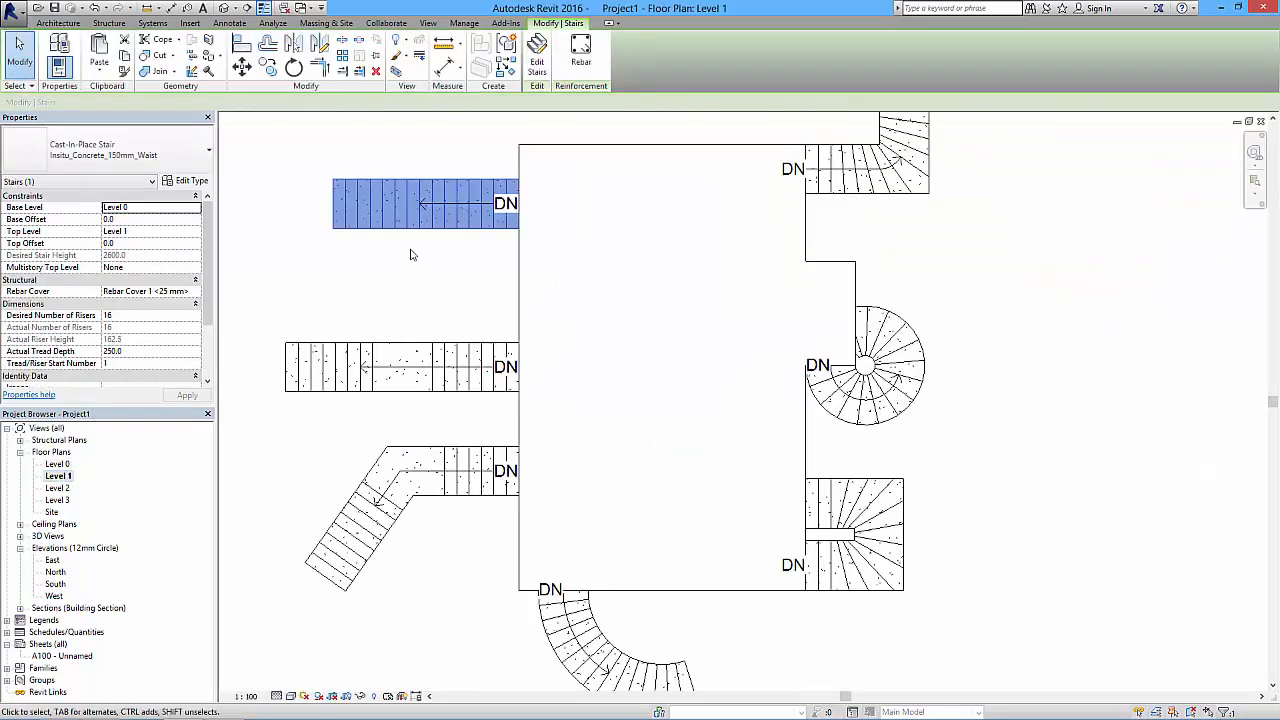
{"action": "left_click", "coordinate": [416, 302]}
{"action": "middle_click_drag", "start_coordinate": [425, 280], "coordinate": [582, 336]}
{"action": "left_click", "coordinate": [554, 252]}
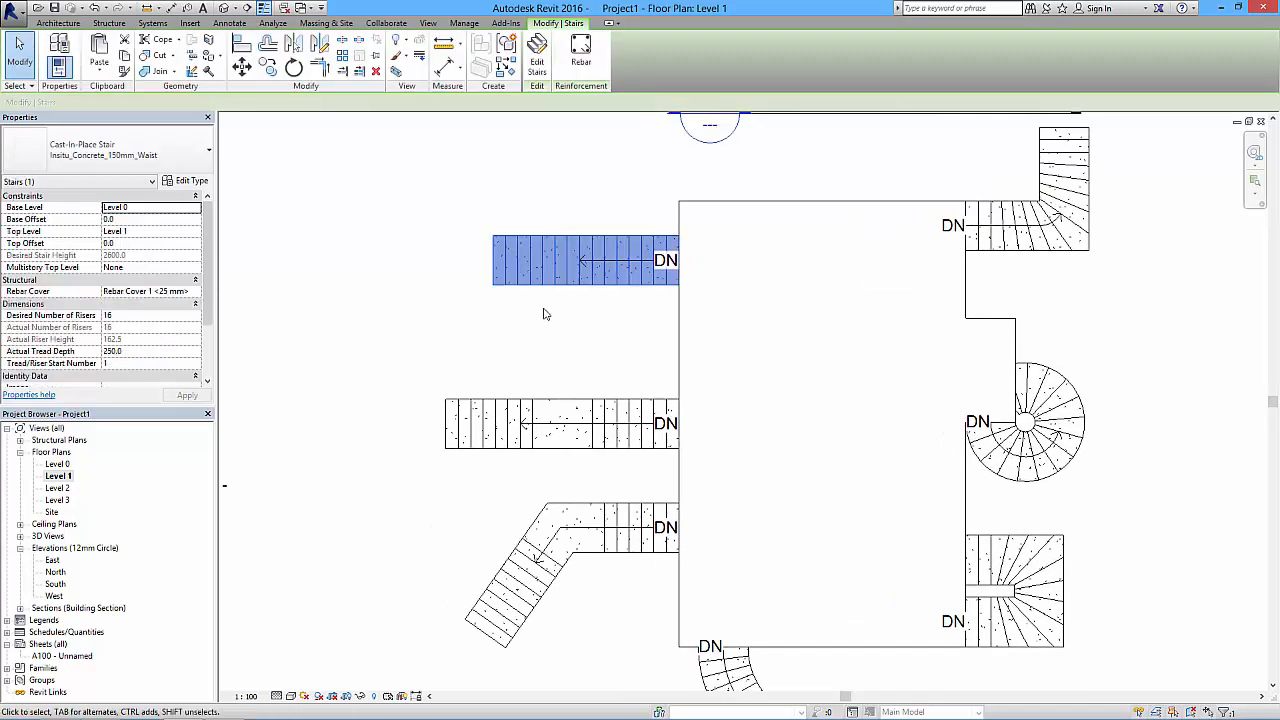
{"action": "left_click", "coordinate": [537, 55]}
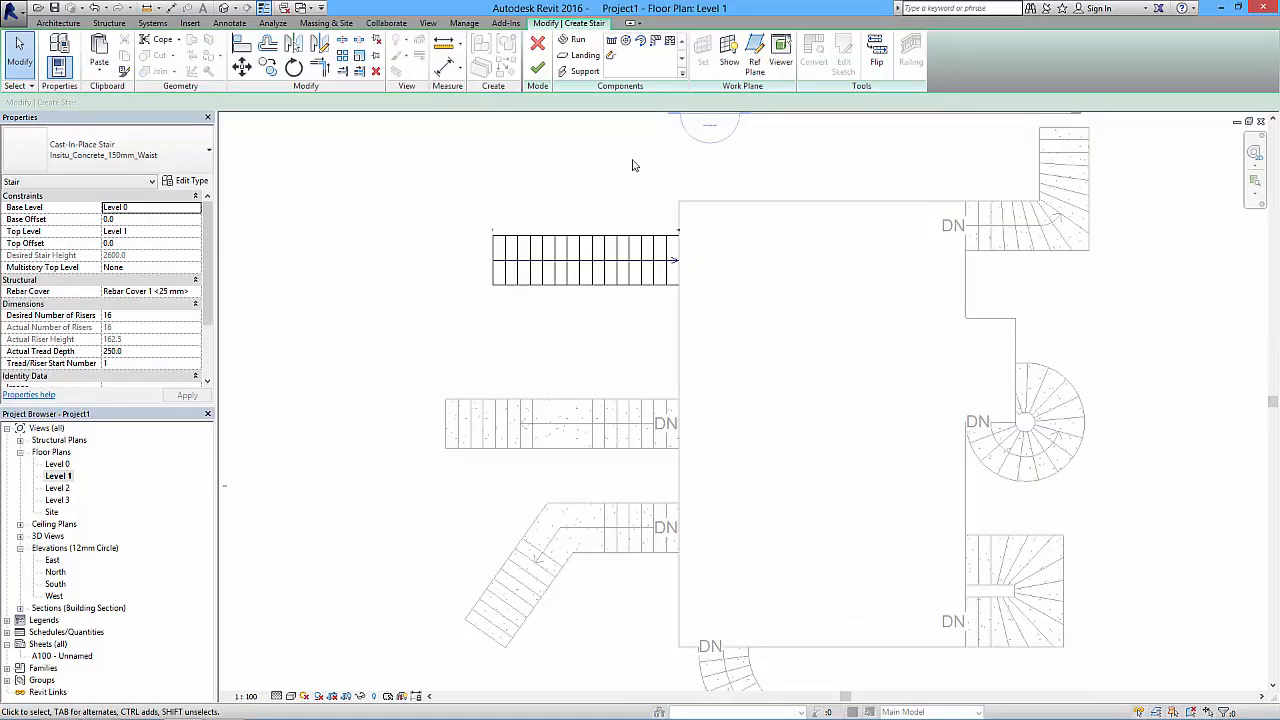
{"action": "scroll", "coordinate": [560, 300], "scroll_direction": "up", "scroll_amount": 5}
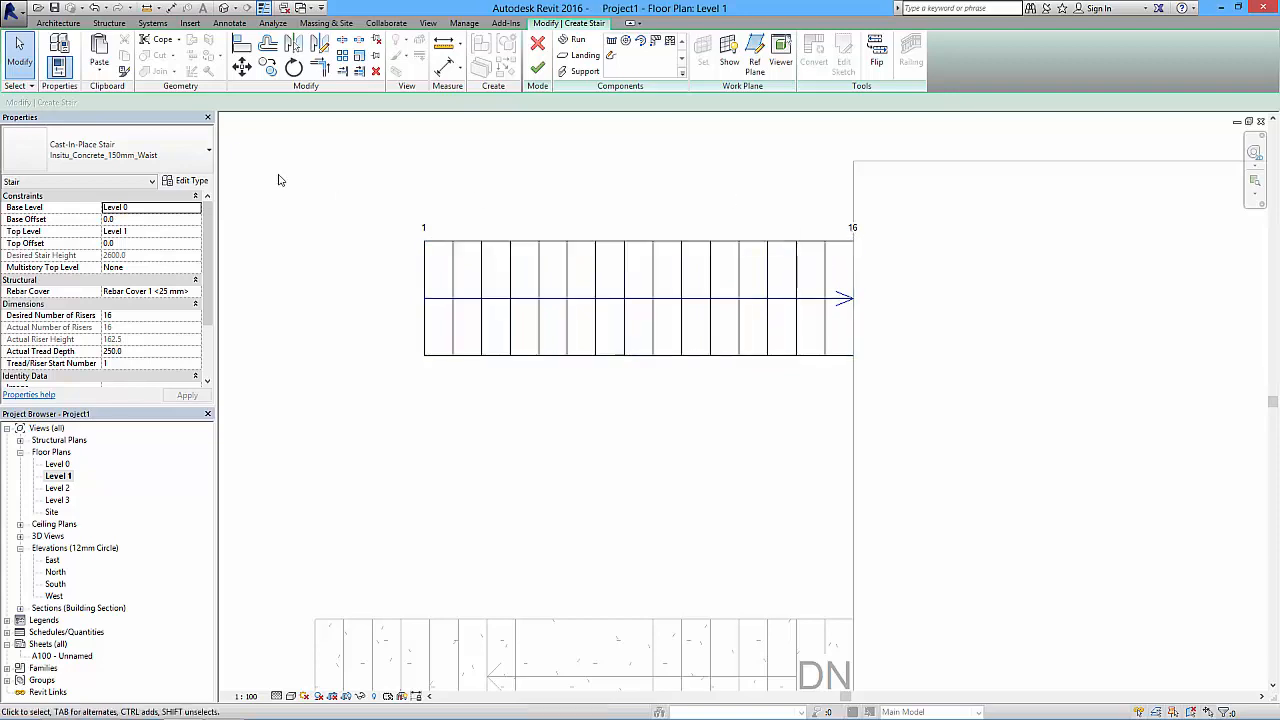
{"action": "left_click", "coordinate": [452, 277]}
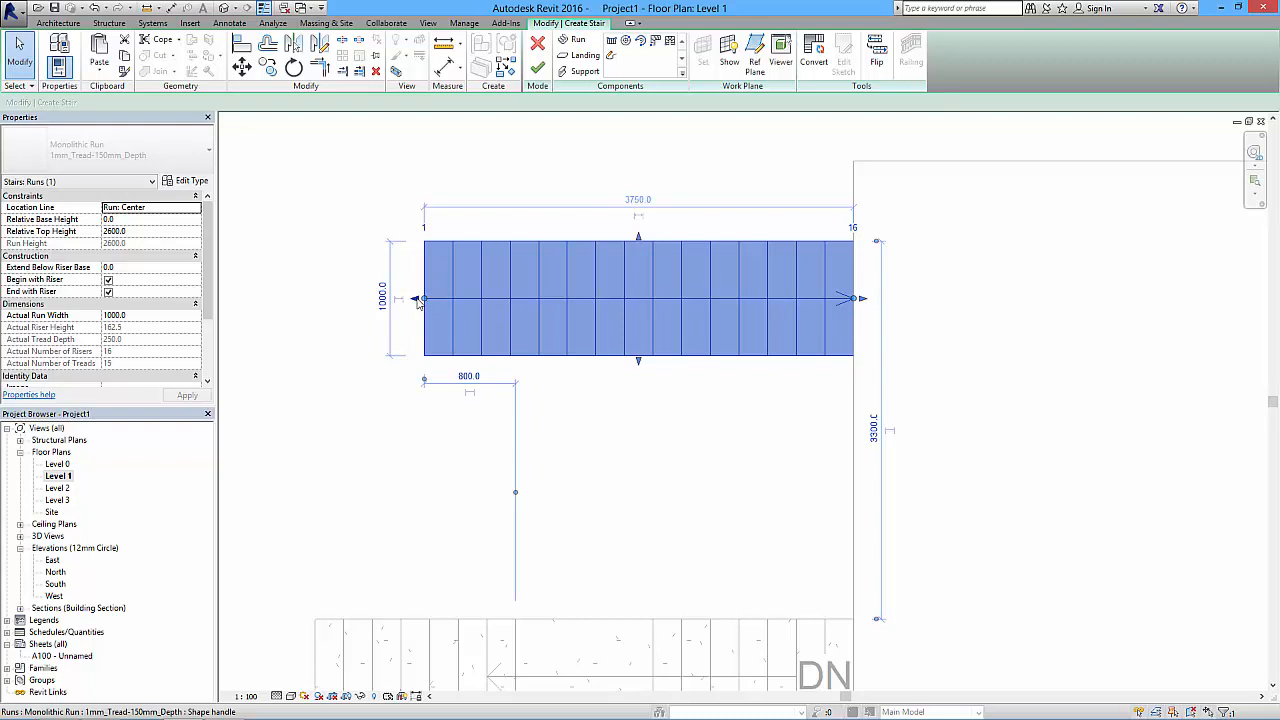
Move the straight run away from the floor and align its upper end back to the floor edge.
{"action": "left_click_drag", "start_coordinate": [414, 302], "coordinate": [272, 300]}
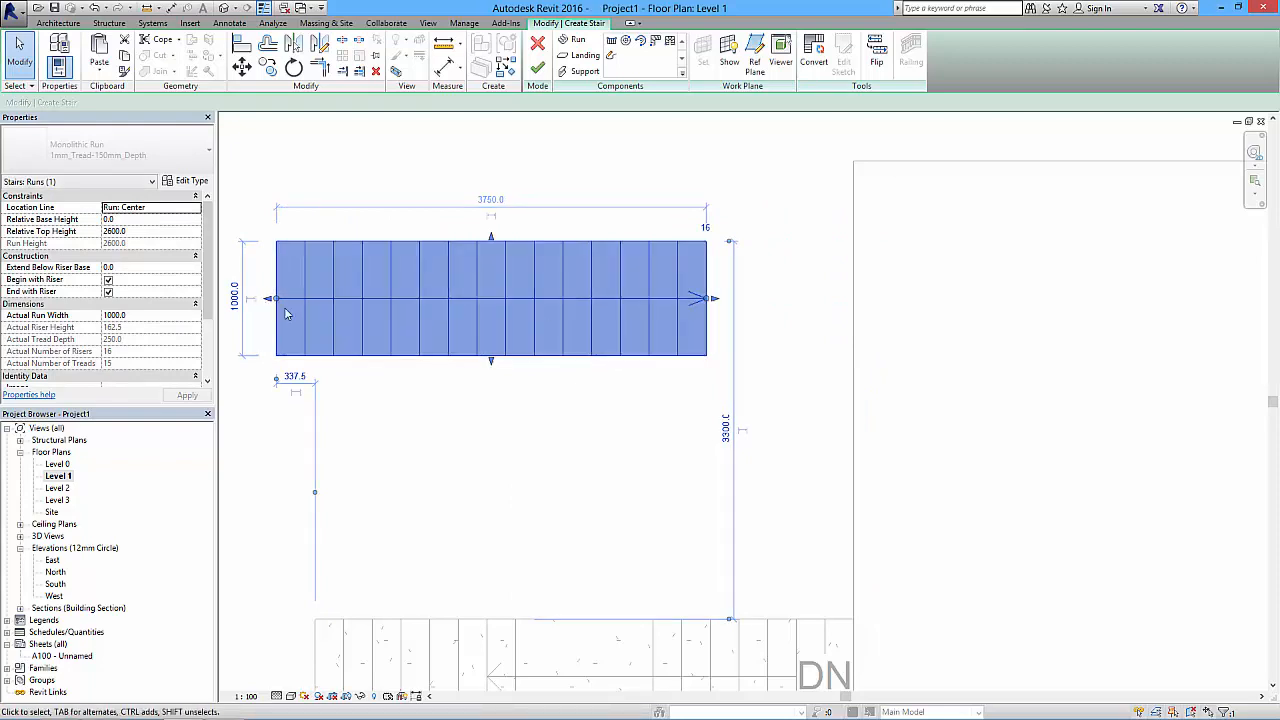
{"action": "left_click", "coordinate": [241, 44]}
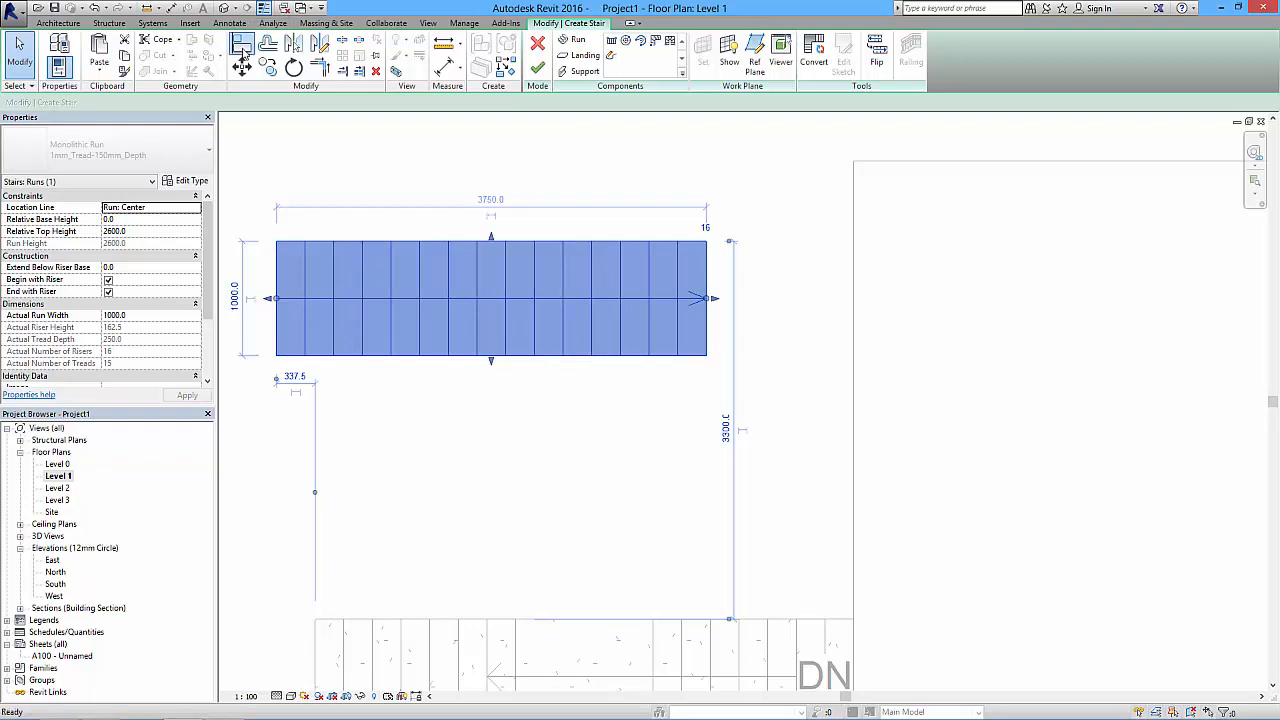
{"action": "left_click", "coordinate": [853, 212]}
{"action": "left_click", "coordinate": [706, 262]}
{"action": "key", "text": "Escape"}
Check the run's Begin with Riser and End with Riser settings and finish editing the straight stair.
{"action": "left_click", "coordinate": [508, 280]}
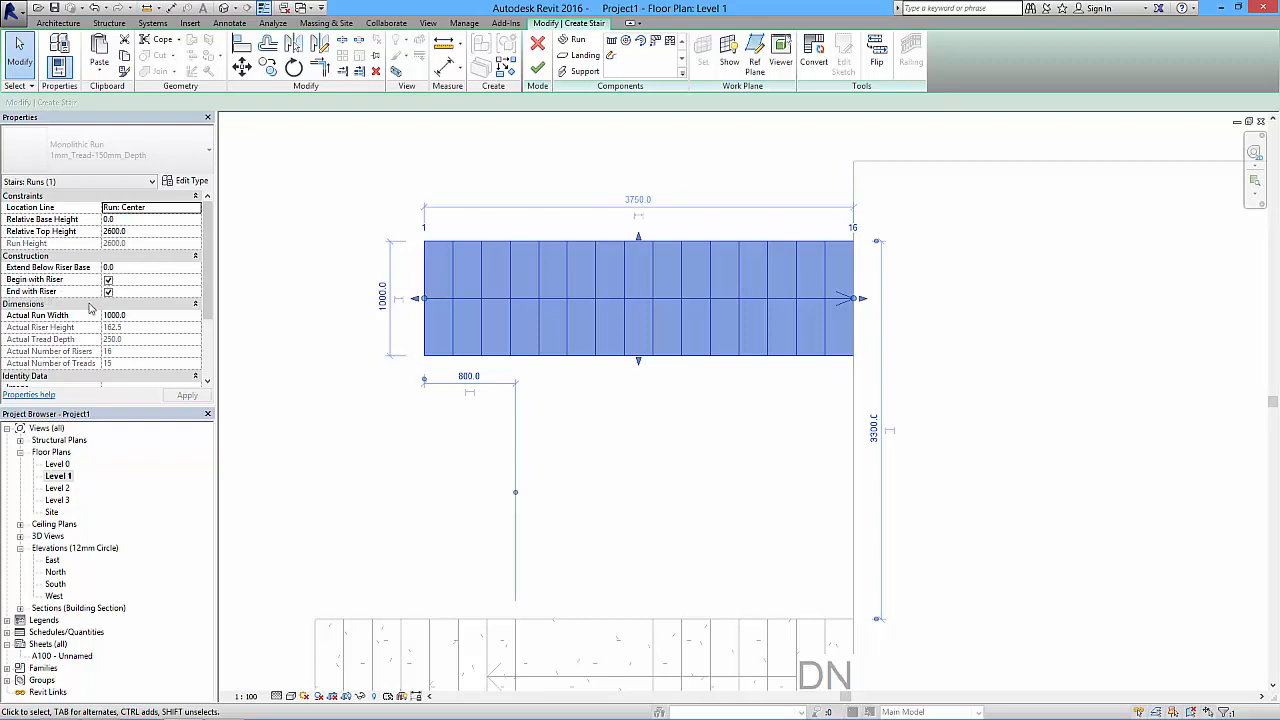
{"action": "left_click", "coordinate": [299, 305]}
{"action": "scroll", "coordinate": [299, 305], "scroll_direction": "down", "scroll_amount": 5}
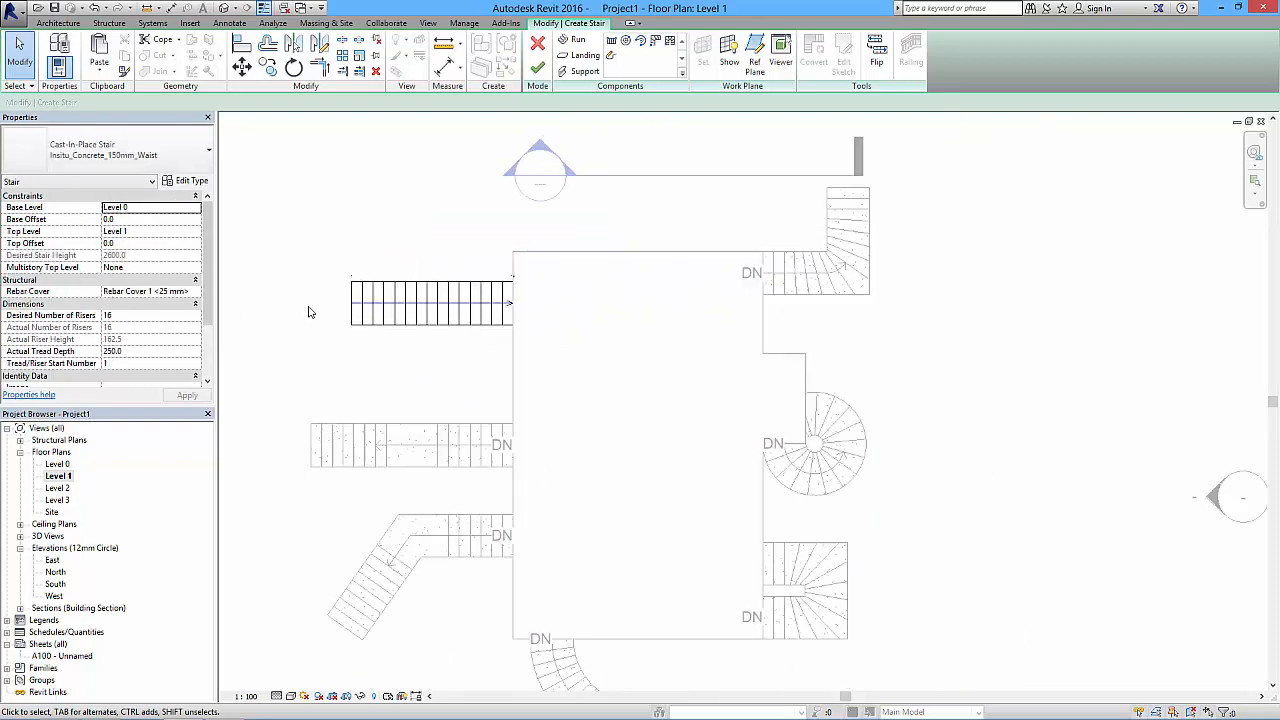
{"action": "left_click", "coordinate": [538, 68]}
Move the existing section line so it cuts lengthwise through the straight stair, and open its section view.
{"action": "left_click", "coordinate": [638, 176]}
{"action": "left_click_drag", "start_coordinate": [638, 177], "coordinate": [400, 306]}
{"action": "left_click", "coordinate": [617, 349]}
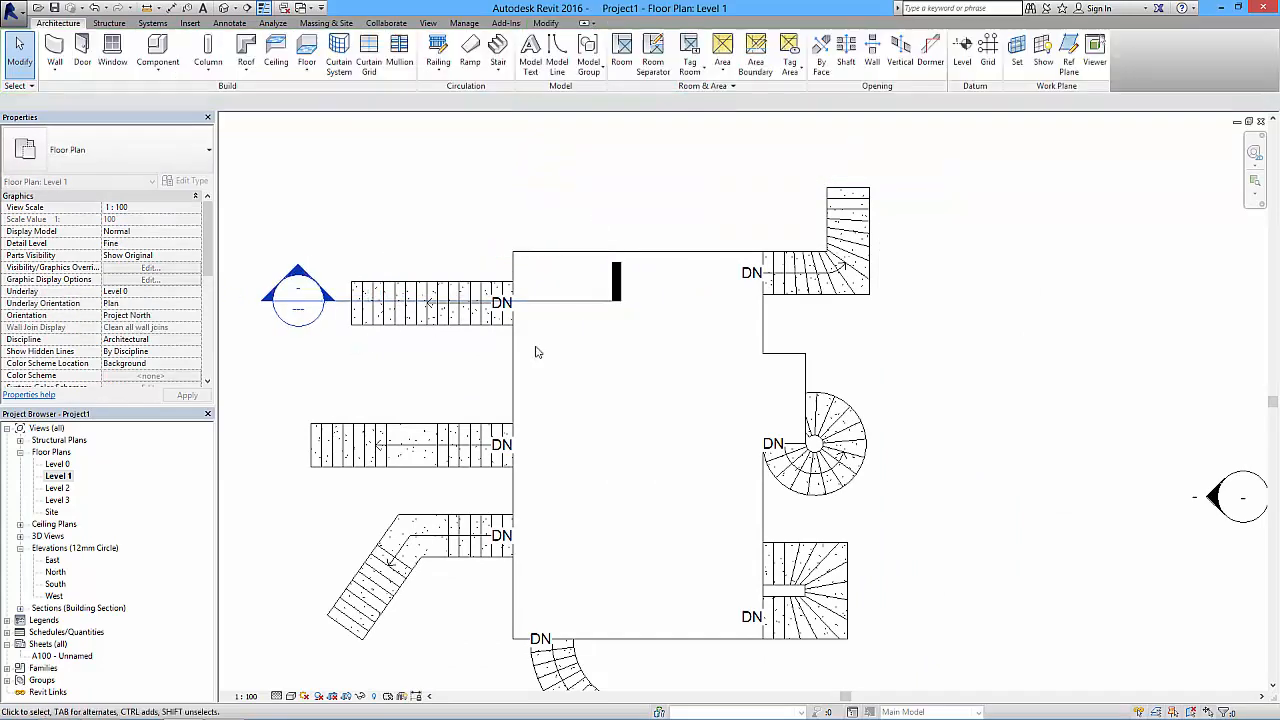
{"action": "double_click", "coordinate": [308, 278]}
{"action": "middle_click_drag", "start_coordinate": [486, 363], "coordinate": [580, 353]}
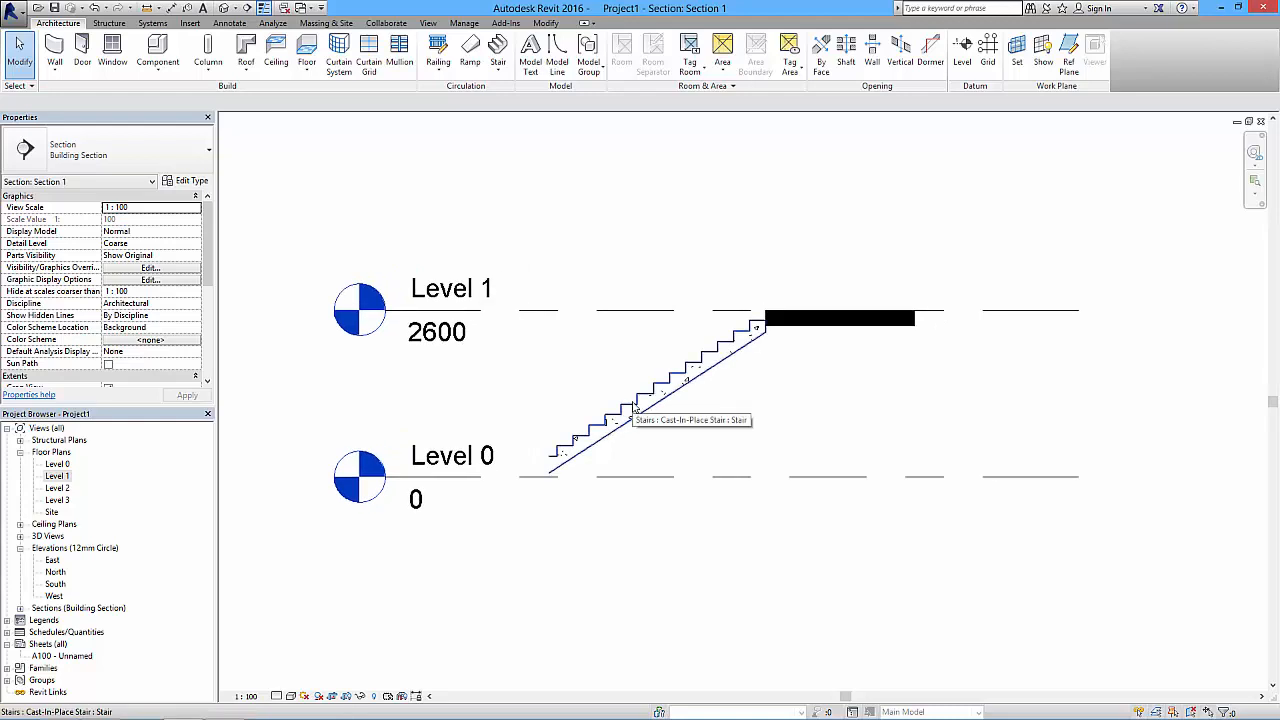
Extend the section's crop region past the foot of the straight stair and hide the crop boundary.
{"action": "middle_click_drag", "start_coordinate": [594, 450], "coordinate": [704, 450]}
{"action": "left_click", "coordinate": [704, 450]}
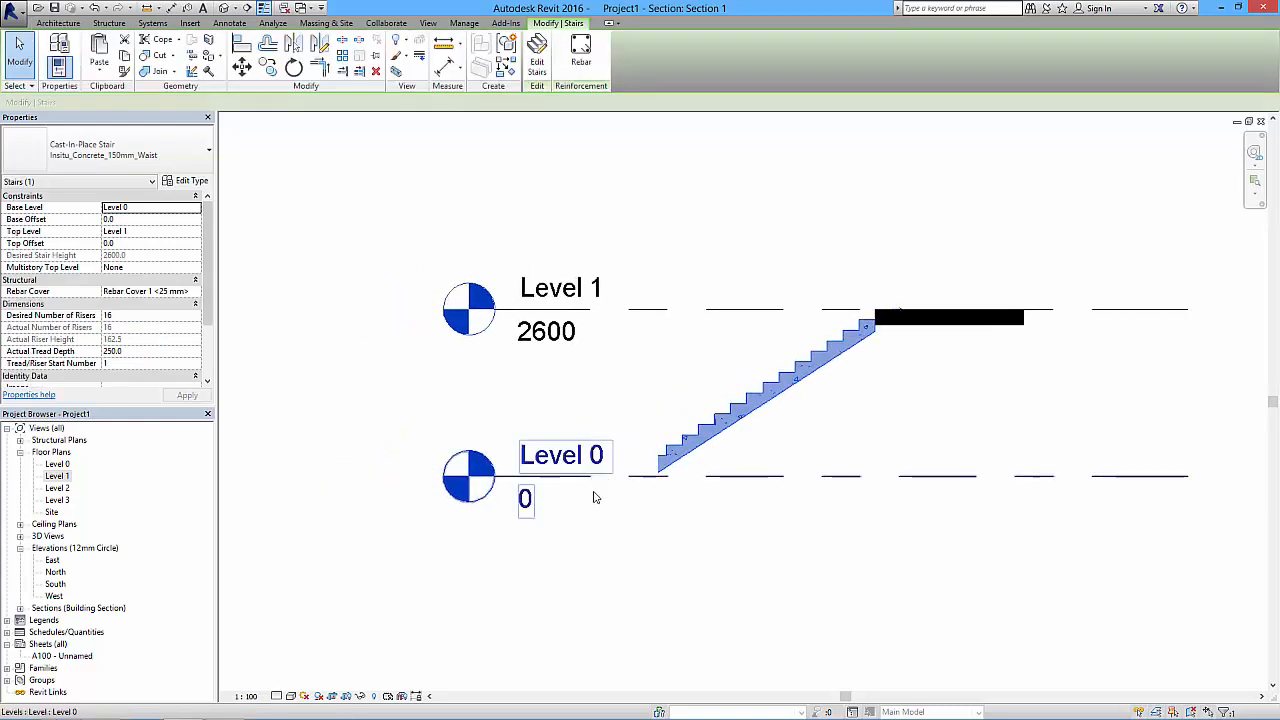
{"action": "left_click", "coordinate": [659, 424]}
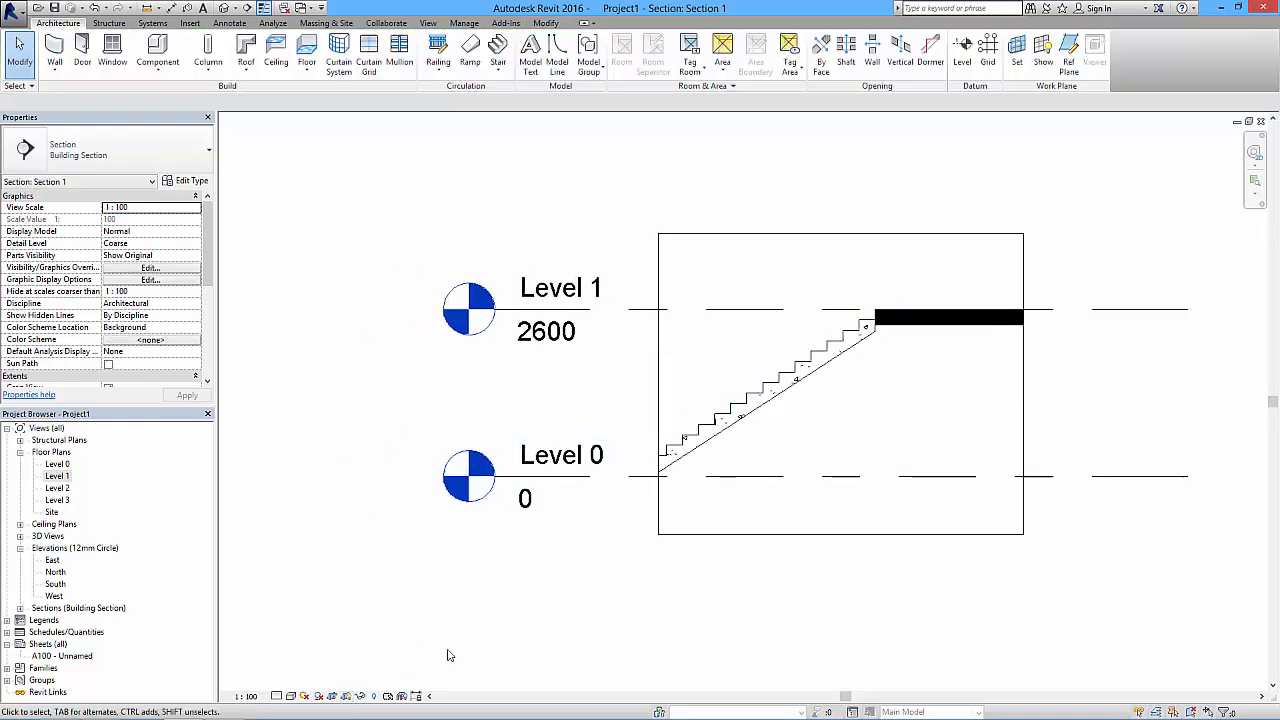
{"action": "left_click_drag", "start_coordinate": [657, 386], "coordinate": [580, 380]}
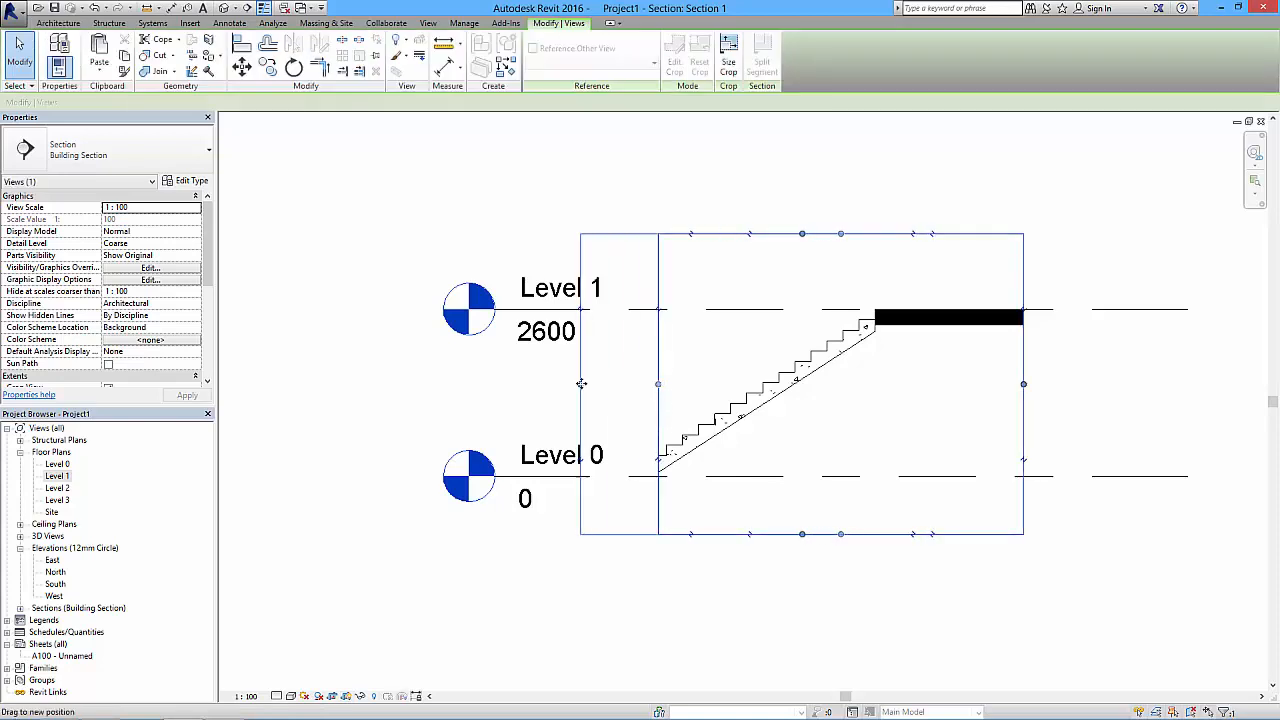
{"action": "left_click", "coordinate": [619, 552]}
{"action": "left_click", "coordinate": [346, 696]}
Open the straight stair for editing in the section view and select its monolithic run.
{"action": "left_click", "coordinate": [772, 392]}
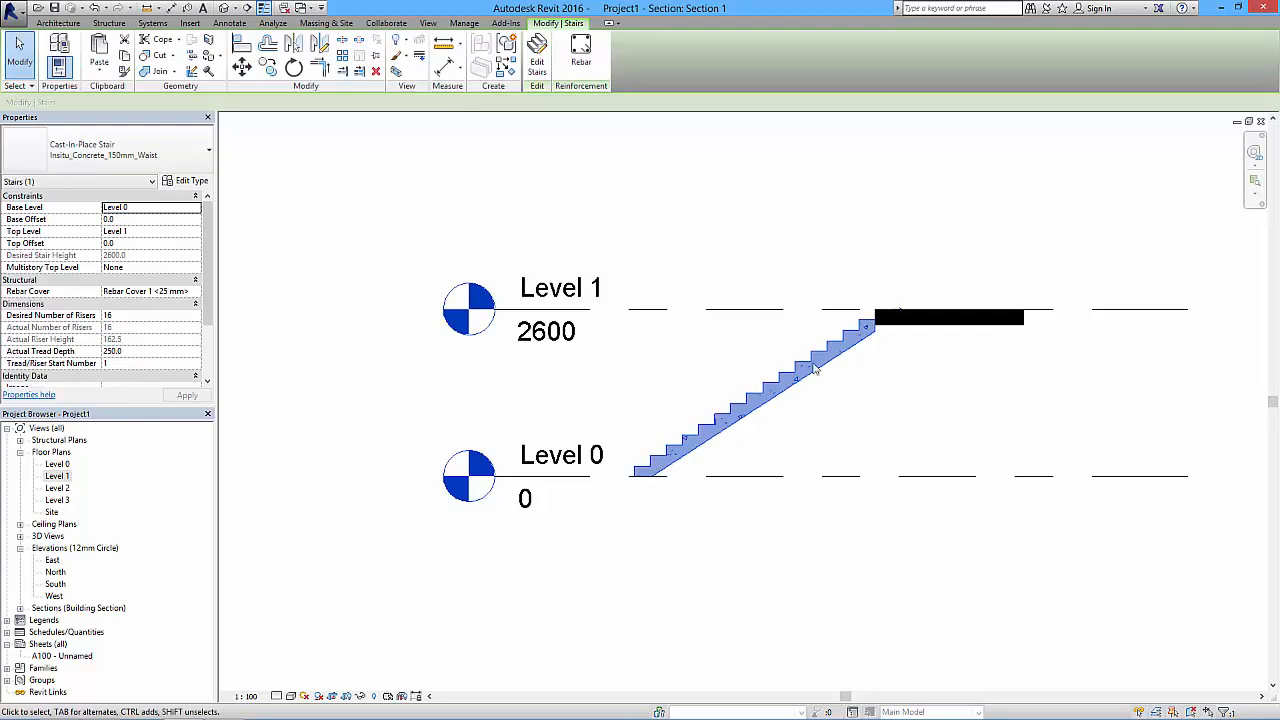
{"action": "left_click", "coordinate": [537, 45]}
{"action": "middle_click_drag", "start_coordinate": [935, 453], "coordinate": [886, 403]}
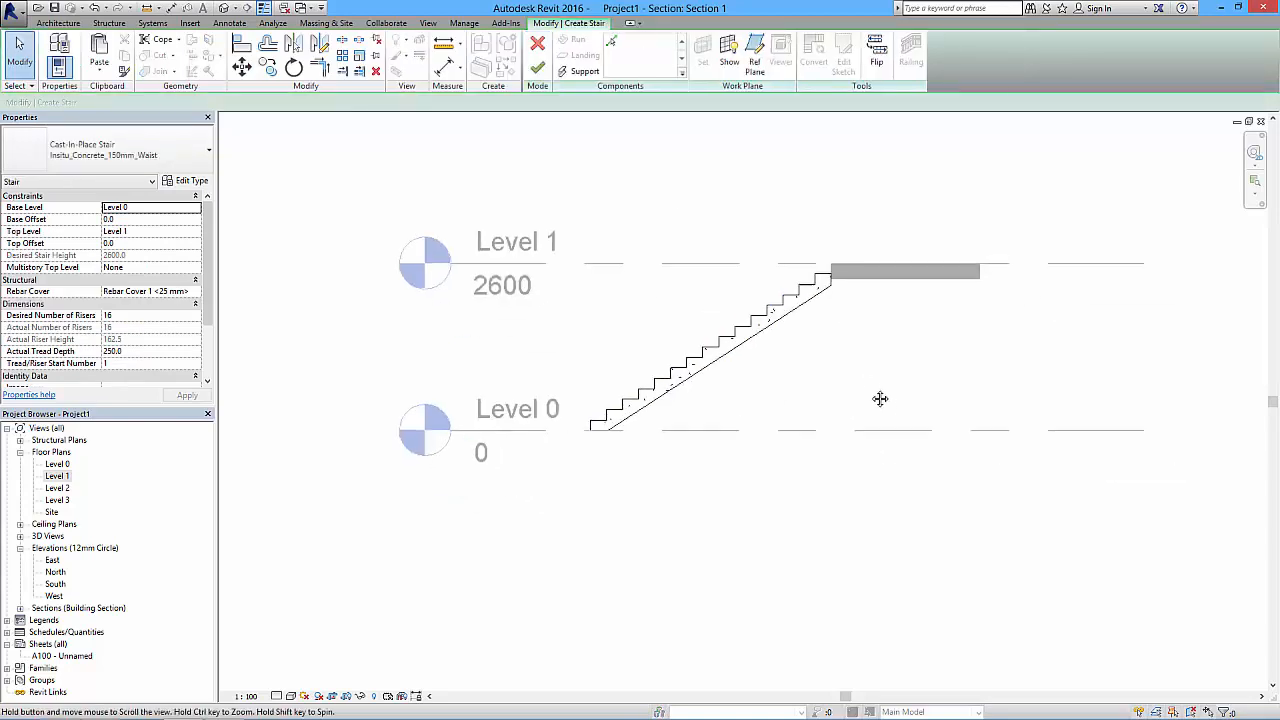
{"action": "left_click", "coordinate": [760, 318]}
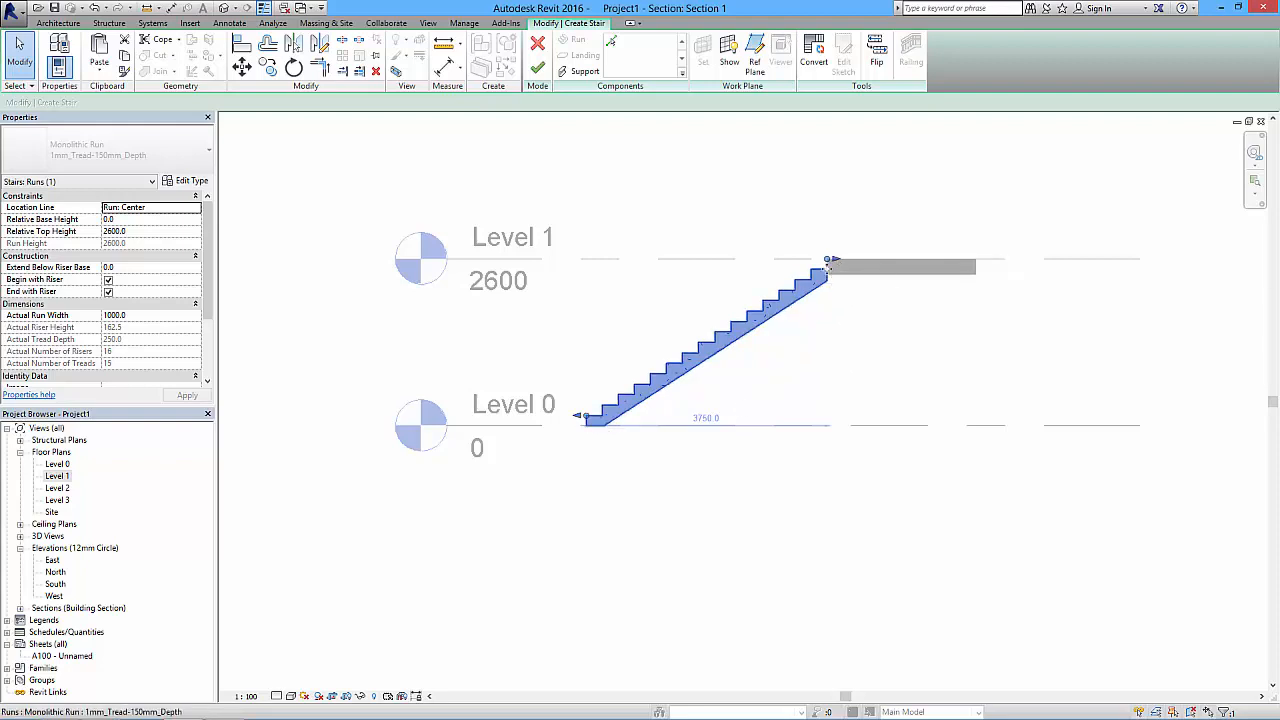
{"action": "scroll", "coordinate": [829, 262], "scroll_direction": "up", "scroll_amount": 5}
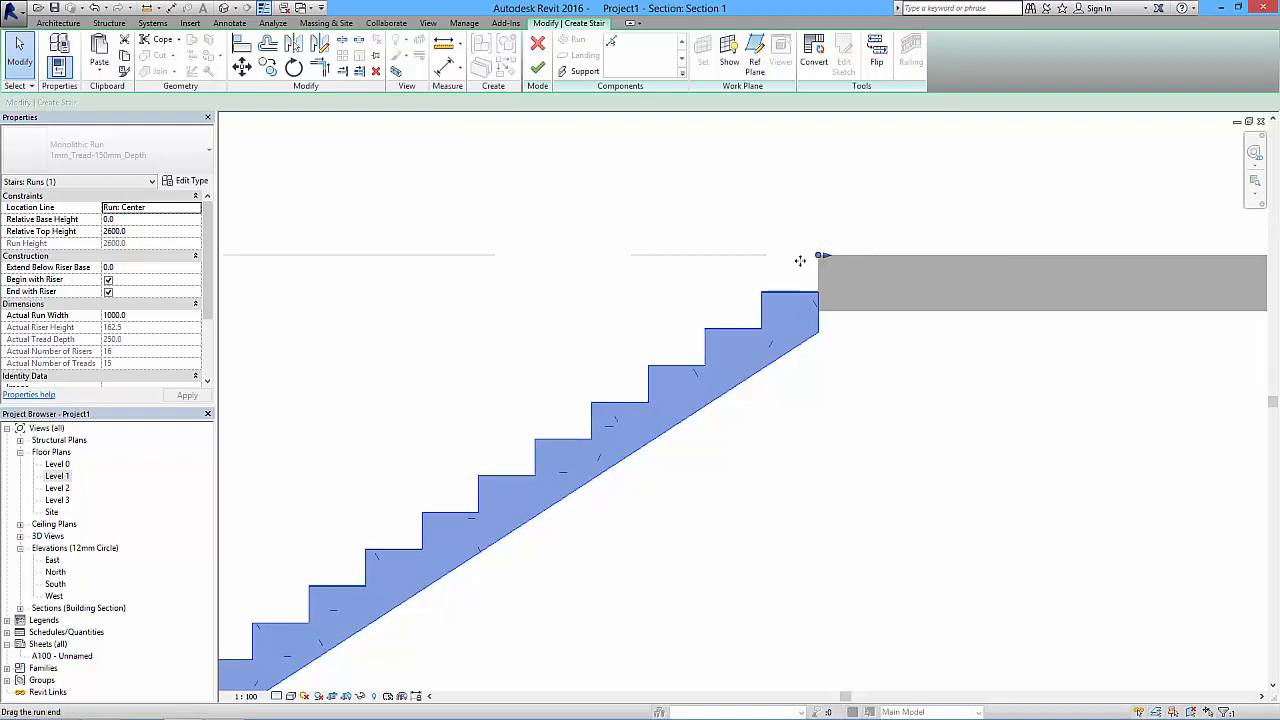
Try extending the run's upper end one tread into the floor, and pull it back to the floor edge.
{"action": "left_click_drag", "start_coordinate": [819, 256], "coordinate": [877, 258]}
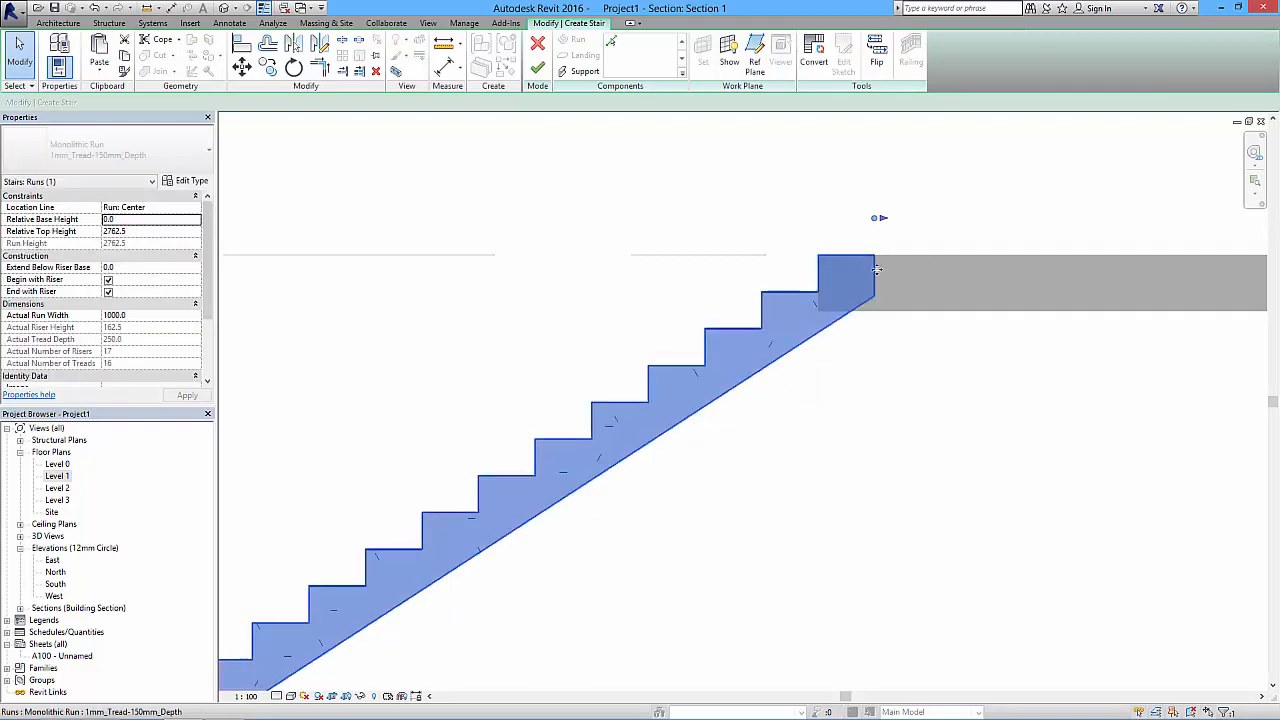
{"action": "left_click", "coordinate": [823, 243]}
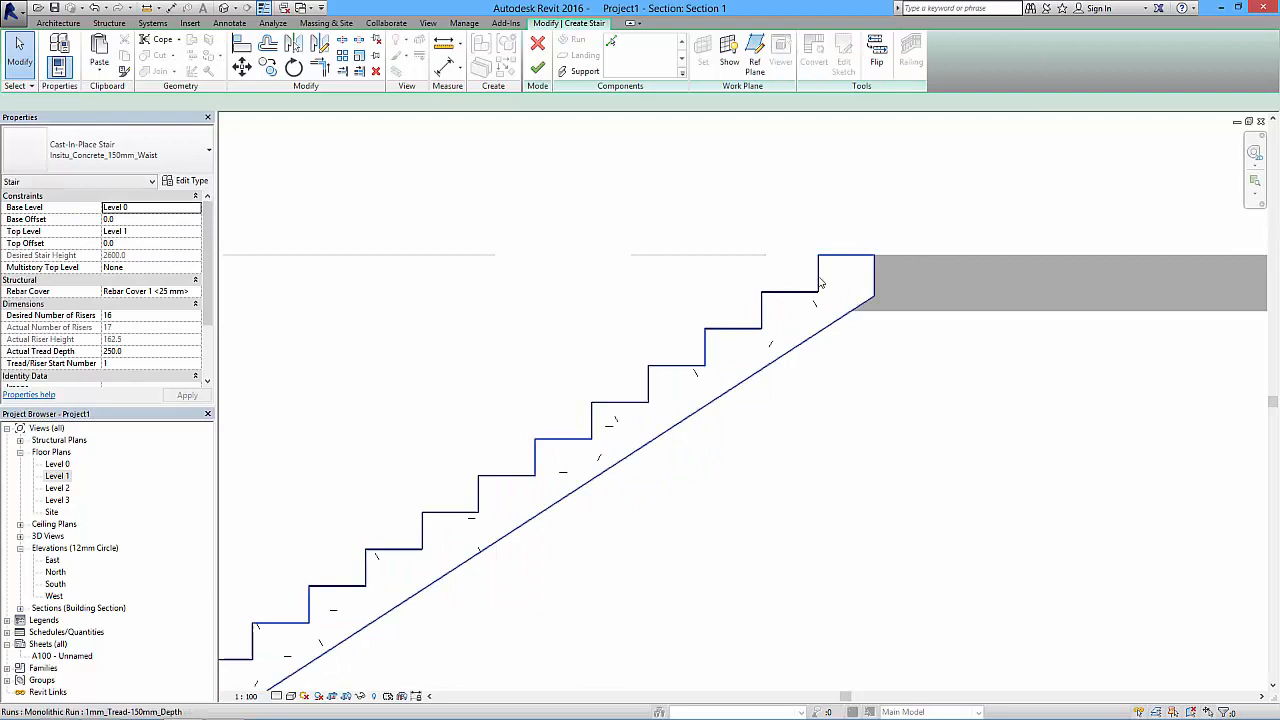
{"action": "left_click", "coordinate": [820, 283]}
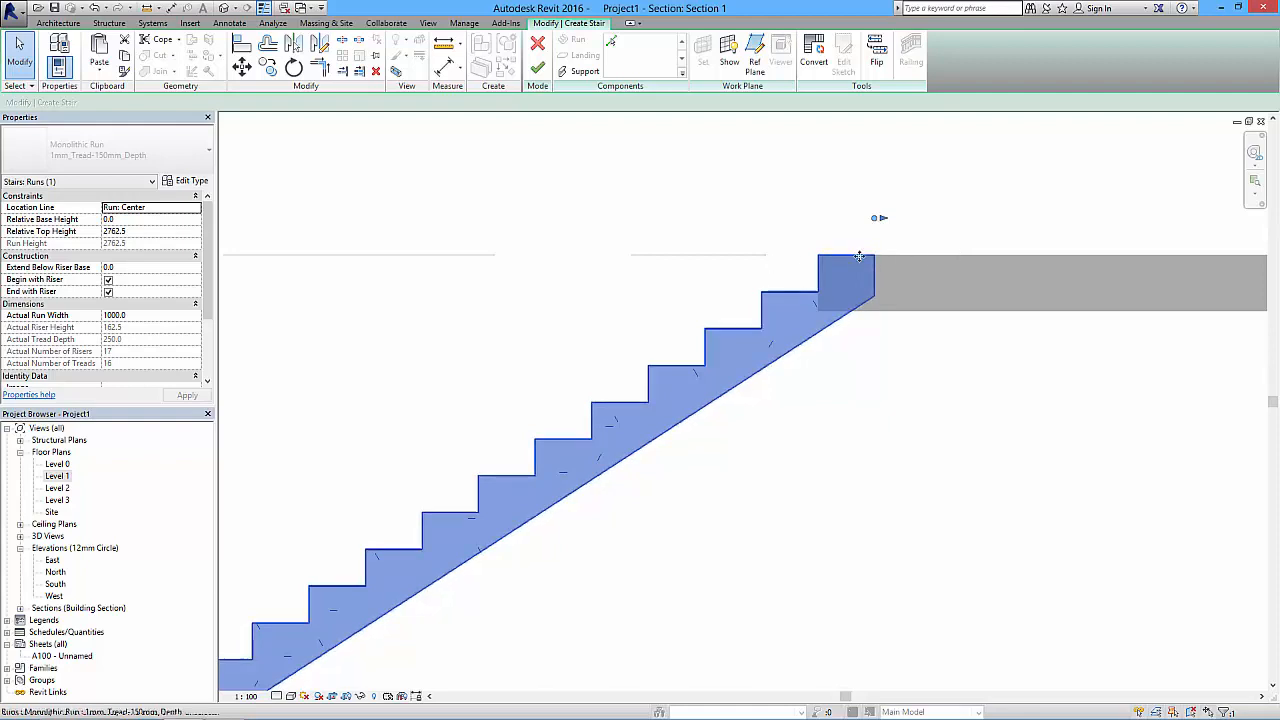
{"action": "left_click_drag", "start_coordinate": [876, 222], "coordinate": [826, 229]}
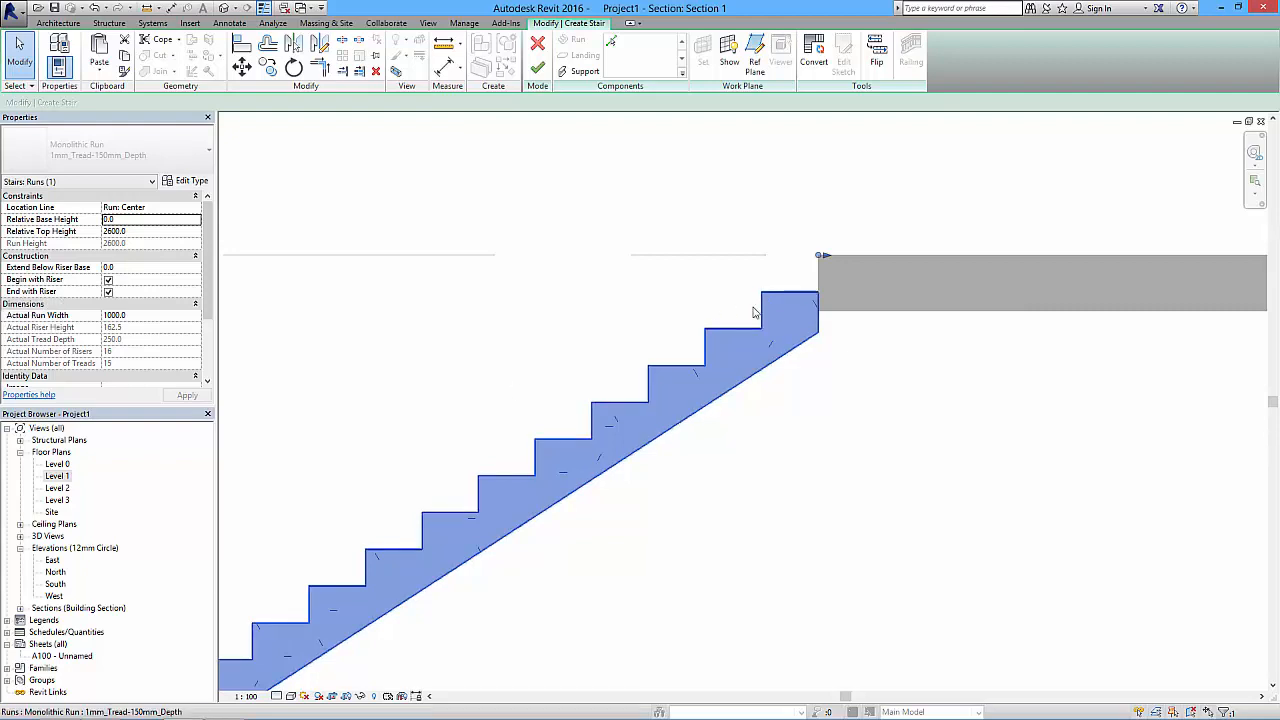
Turn off End with Riser for the run and extend its upper end by one tread to the Level 1 height.
{"action": "left_click", "coordinate": [108, 292]}
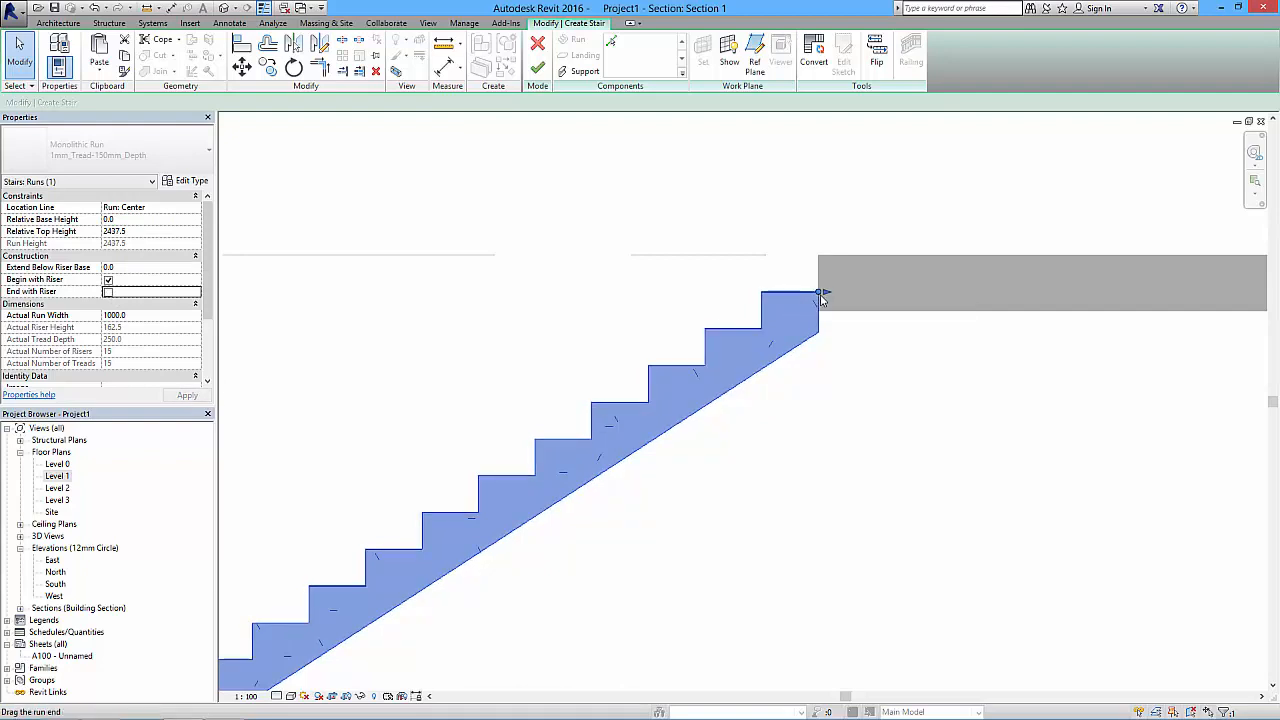
{"action": "left_click_drag", "start_coordinate": [822, 294], "coordinate": [875, 289]}
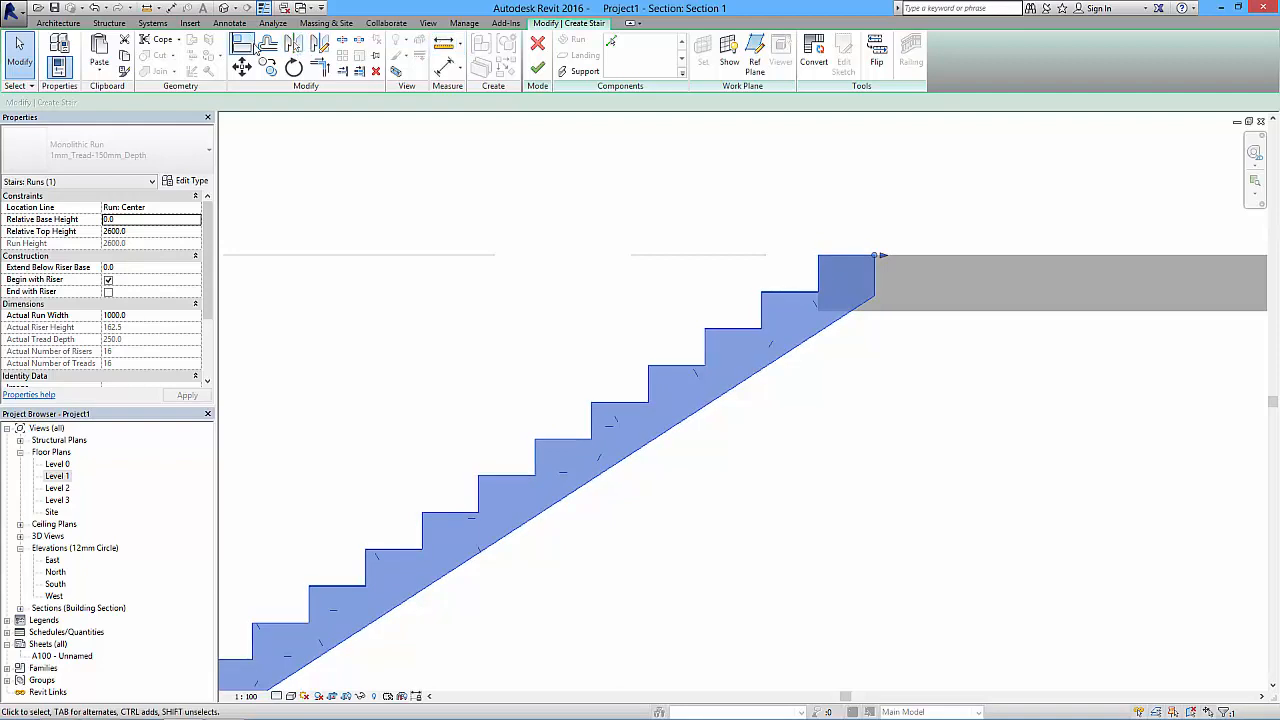
Align the end face of the run's top tread with the vertical edge of the floor.
{"action": "key", "text": "a"}
{"action": "key", "text": "l"}
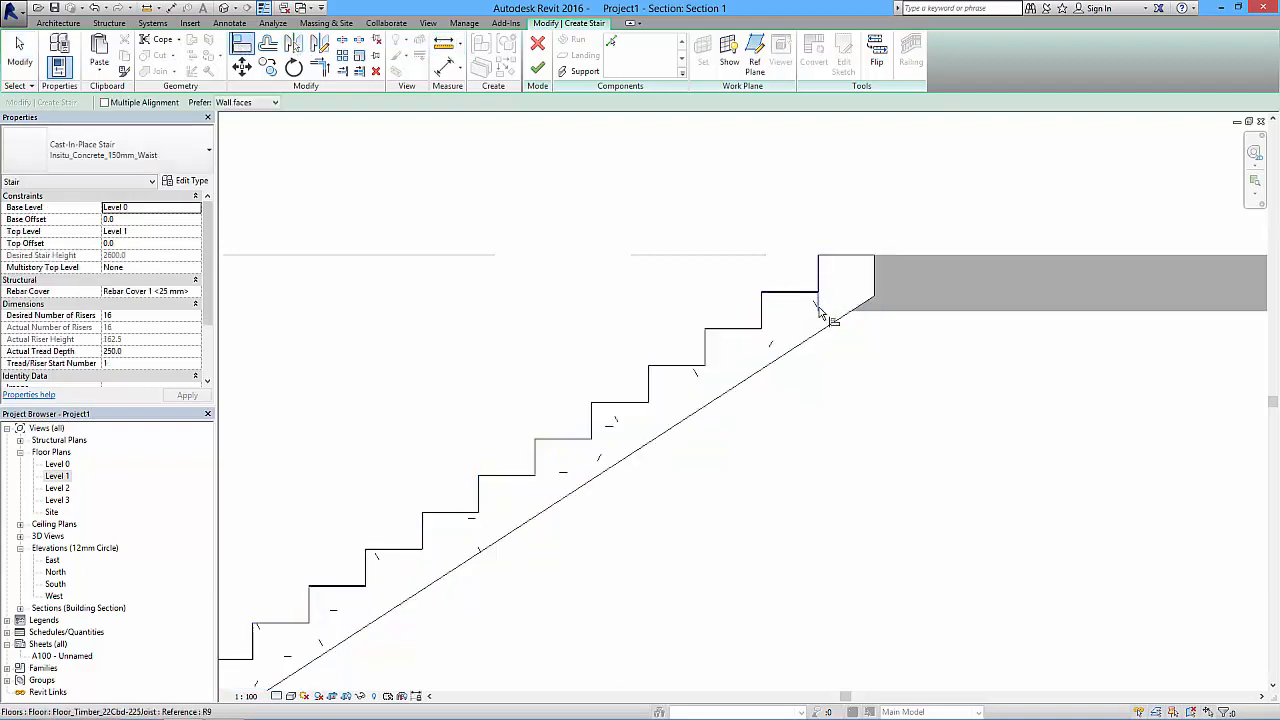
{"action": "left_click", "coordinate": [818, 305]}
{"action": "left_click", "coordinate": [874, 289]}
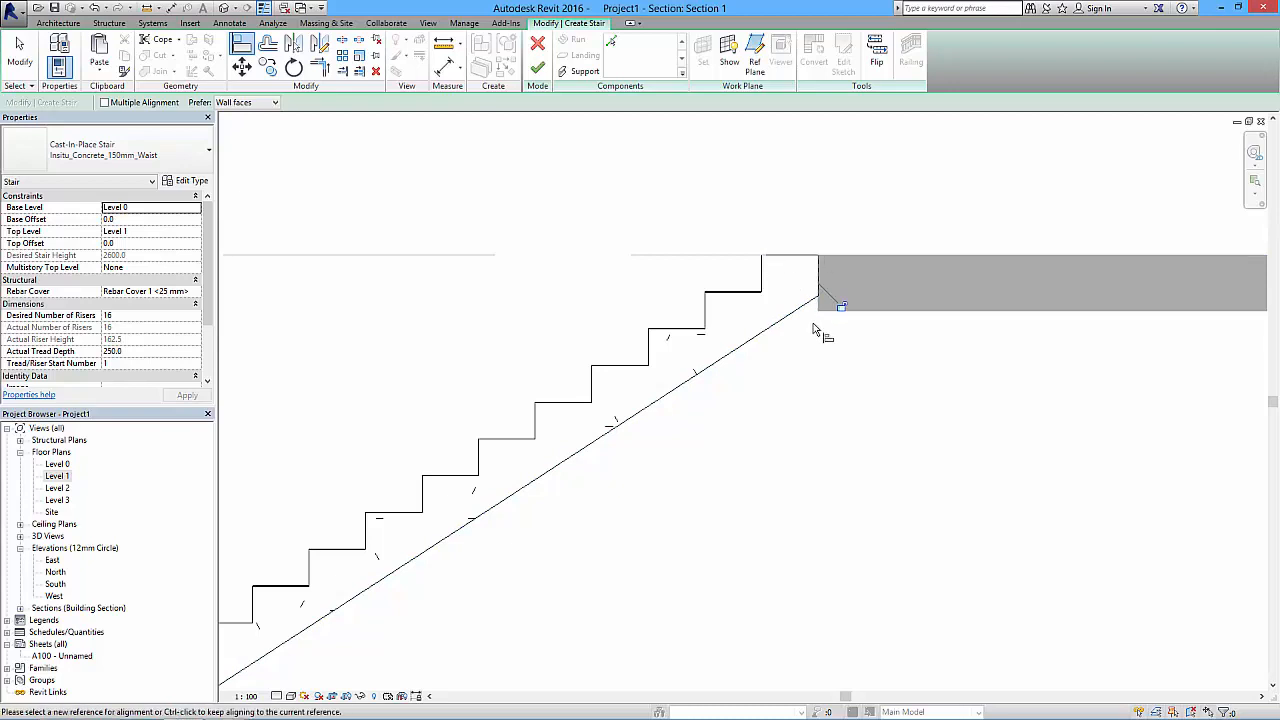
{"action": "key", "text": "Escape"}
{"action": "key", "text": "Escape"}
Select the run again and turn off Begin with Riser at its Level 0 foot.
{"action": "left_click", "coordinate": [763, 272]}
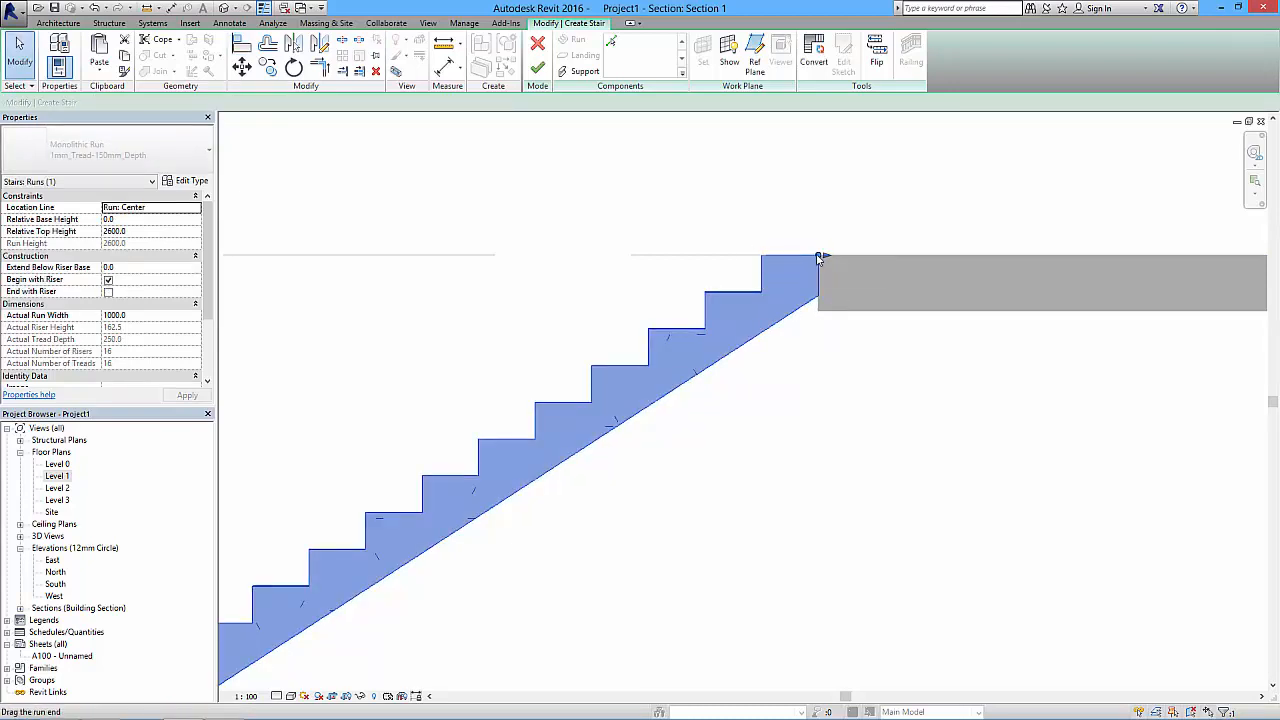
{"action": "middle_click_drag", "start_coordinate": [551, 494], "coordinate": [912, 314]}
{"action": "scroll", "coordinate": [912, 314], "scroll_direction": "down", "scroll_amount": 1}
{"action": "middle_click_drag", "start_coordinate": [612, 453], "coordinate": [778, 314]}
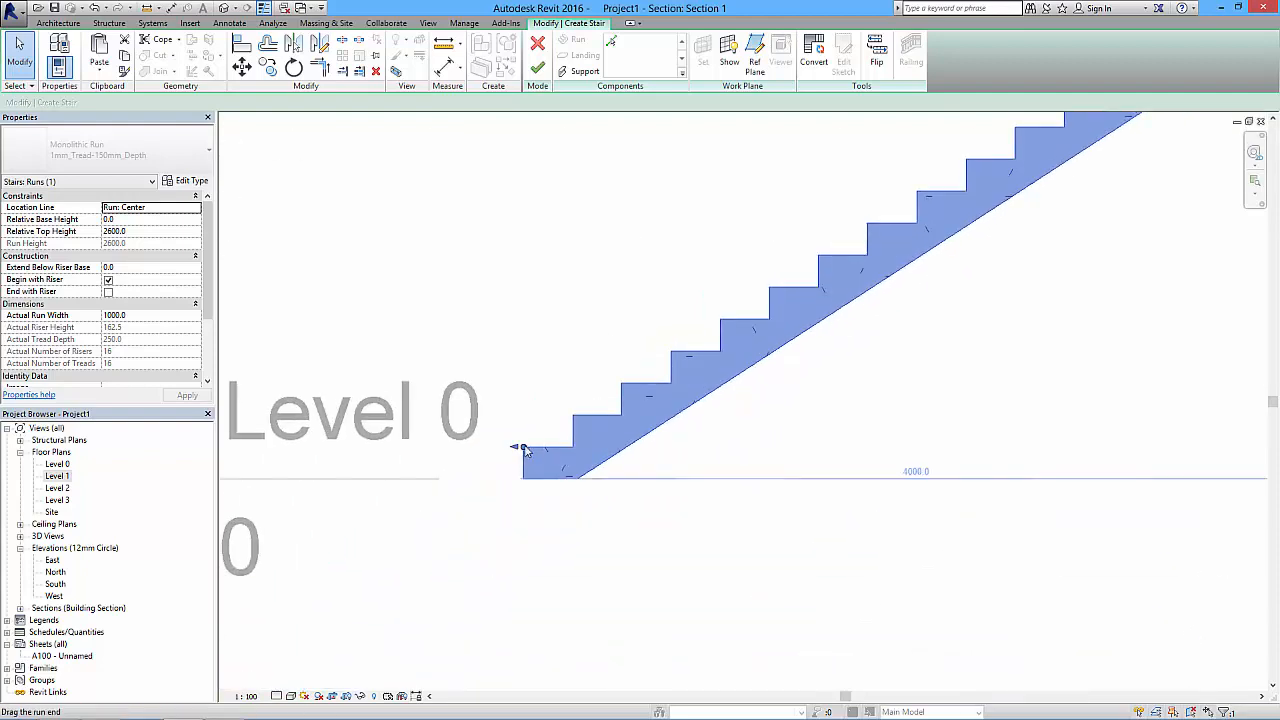
{"action": "left_click", "coordinate": [108, 280]}
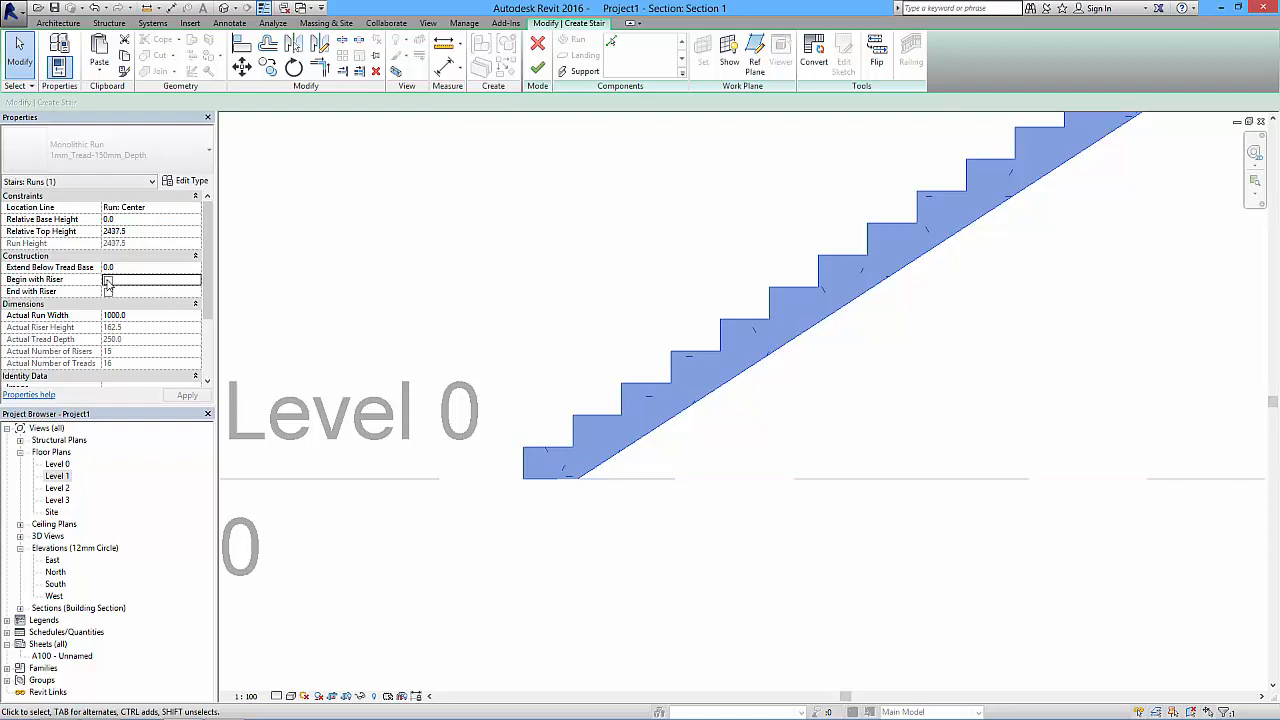
Apply the straight run without a beginning riser and extend its upper end by one tread to the Level 1 height.
{"action": "left_click", "coordinate": [189, 398]}
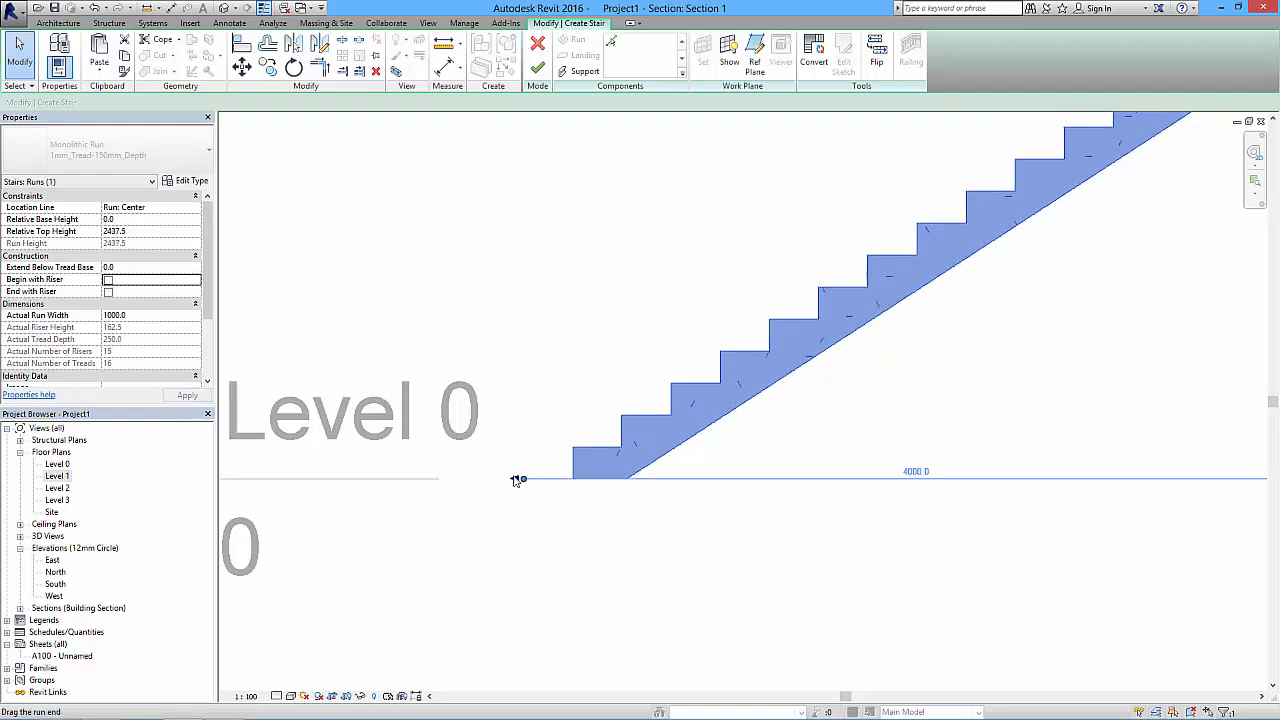
{"action": "scroll", "coordinate": [645, 475], "scroll_direction": "down", "scroll_amount": 2}
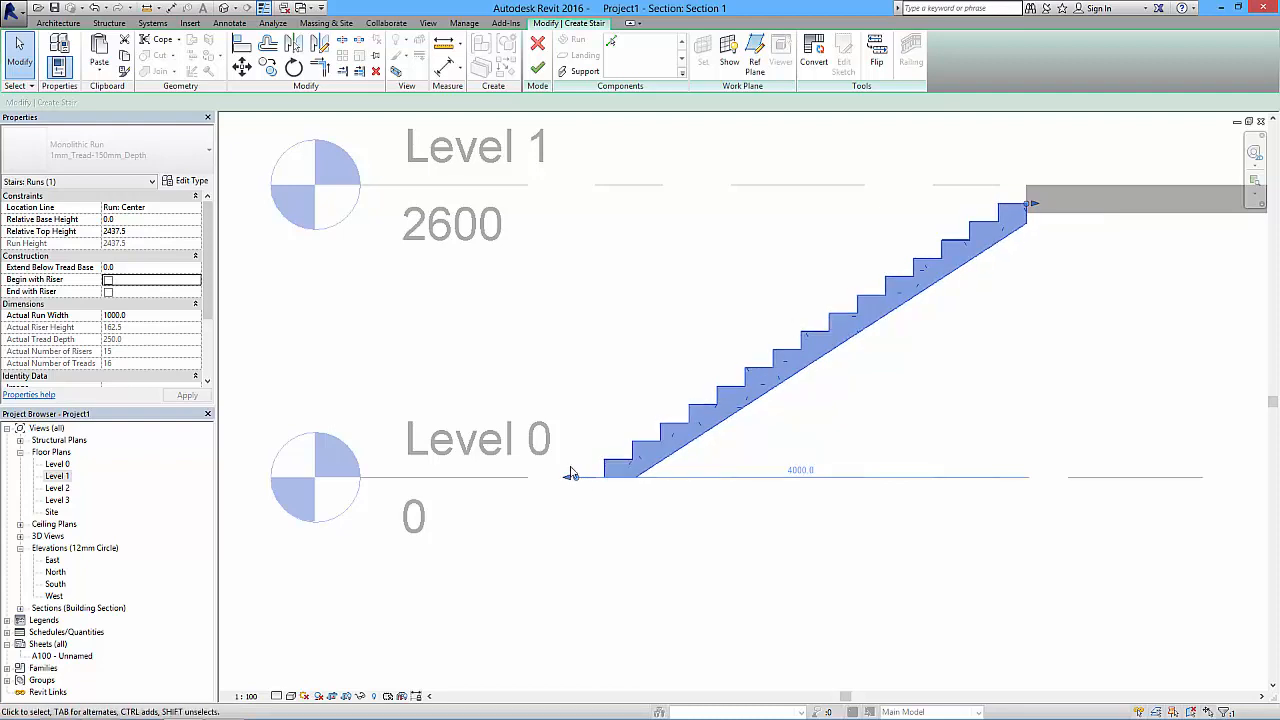
{"action": "middle_click_drag", "start_coordinate": [894, 354], "coordinate": [726, 374]}
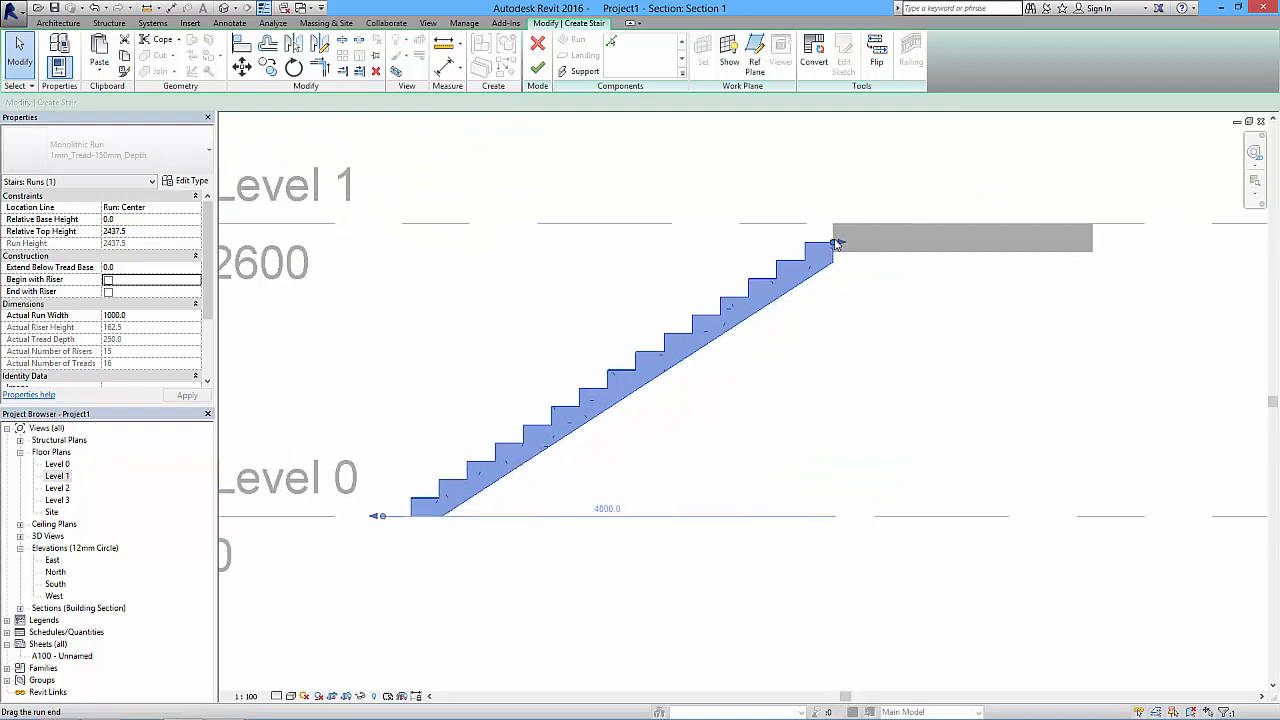
{"action": "left_click_drag", "start_coordinate": [837, 244], "coordinate": [862, 226]}
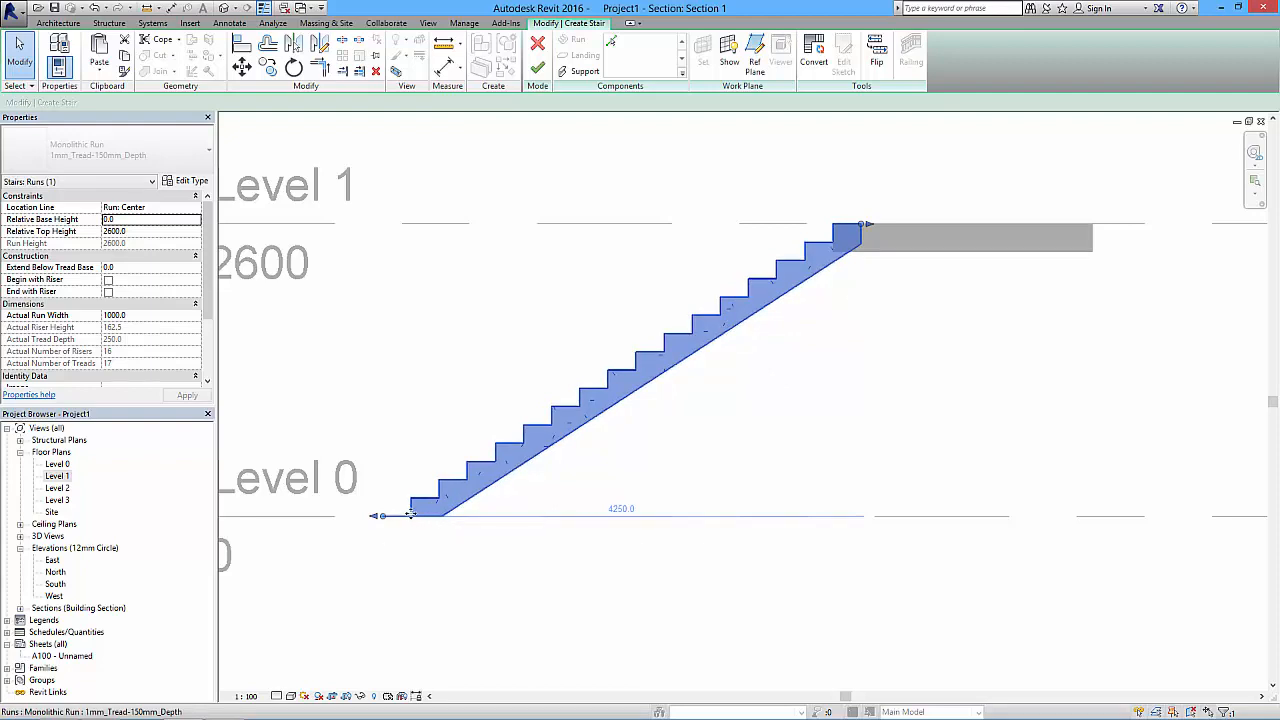
Turn Begin with Riser back on for the run, shorten its upper end to the floor edge, and finish the stair edit.
{"action": "left_click", "coordinate": [108, 280]}
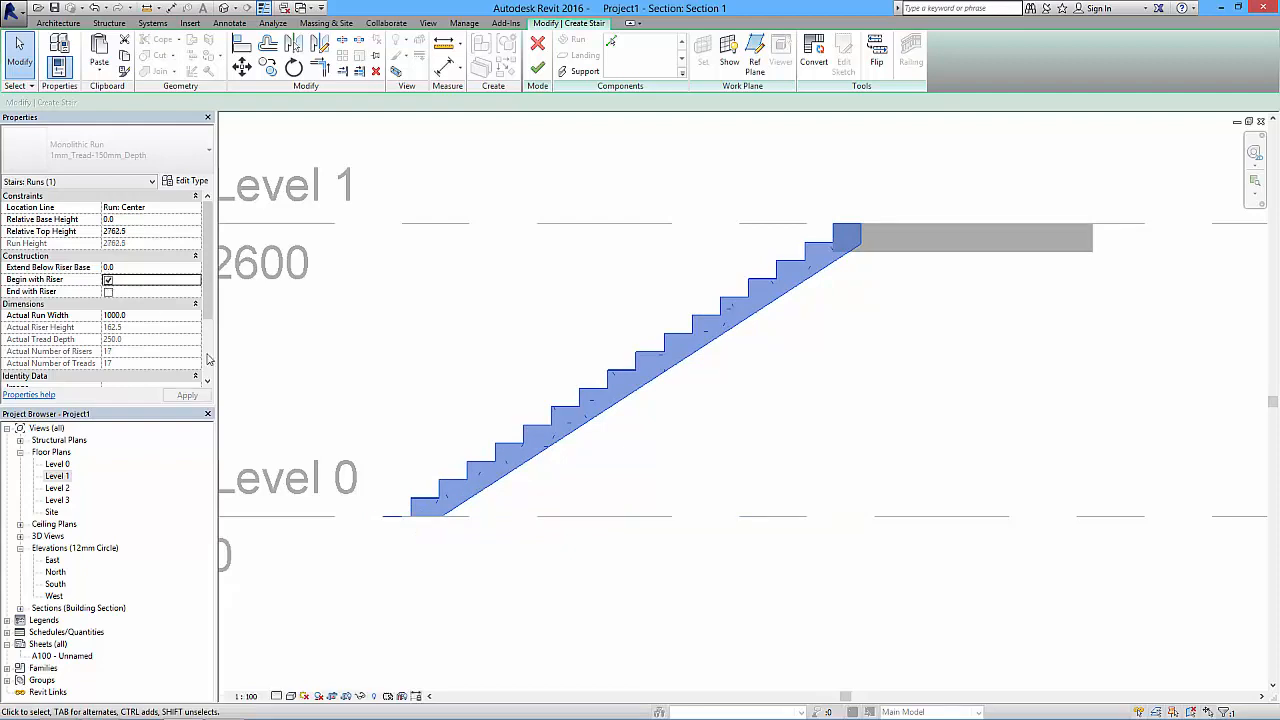
{"action": "left_click", "coordinate": [188, 396]}
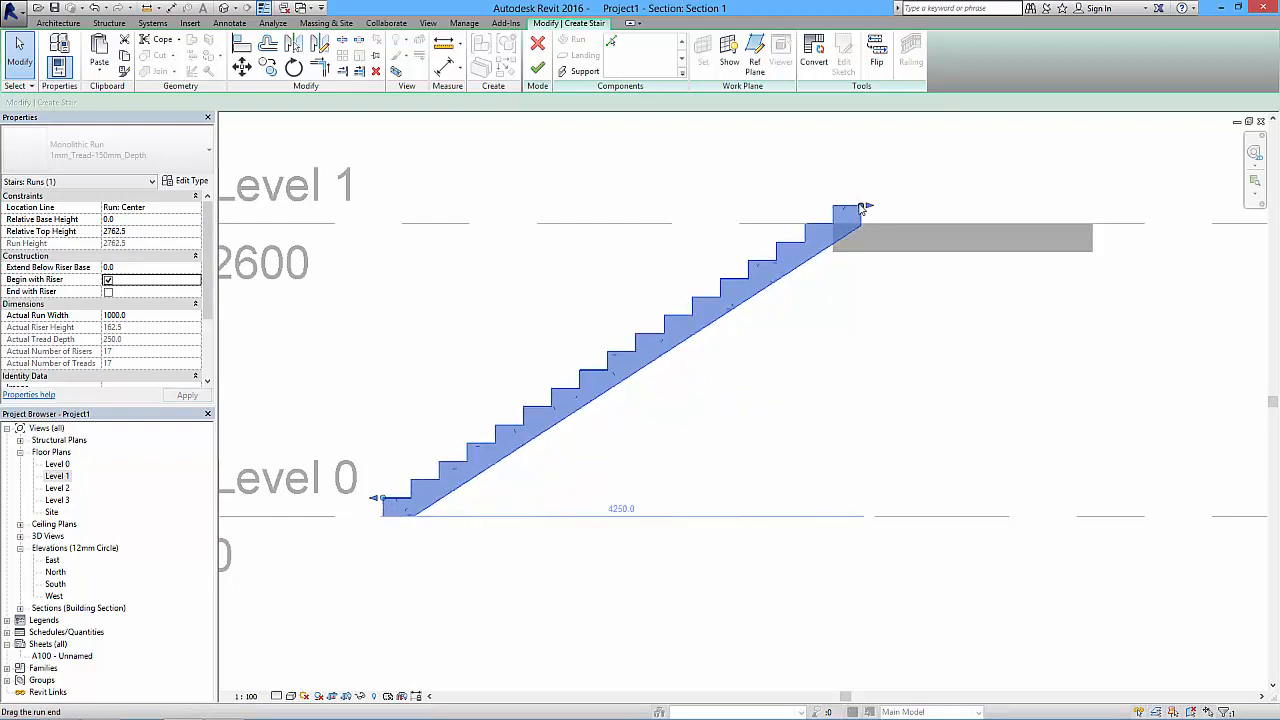
{"action": "left_click_drag", "start_coordinate": [866, 209], "coordinate": [840, 224]}
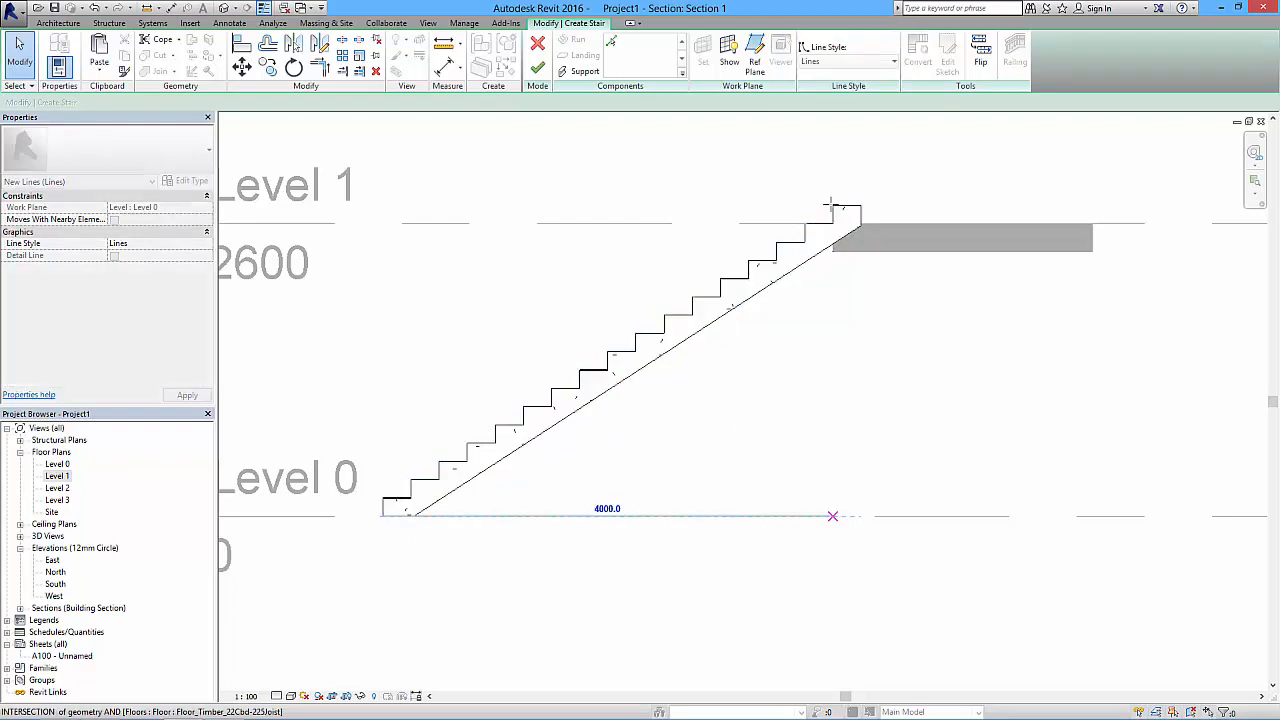
{"action": "left_click", "coordinate": [870, 320]}
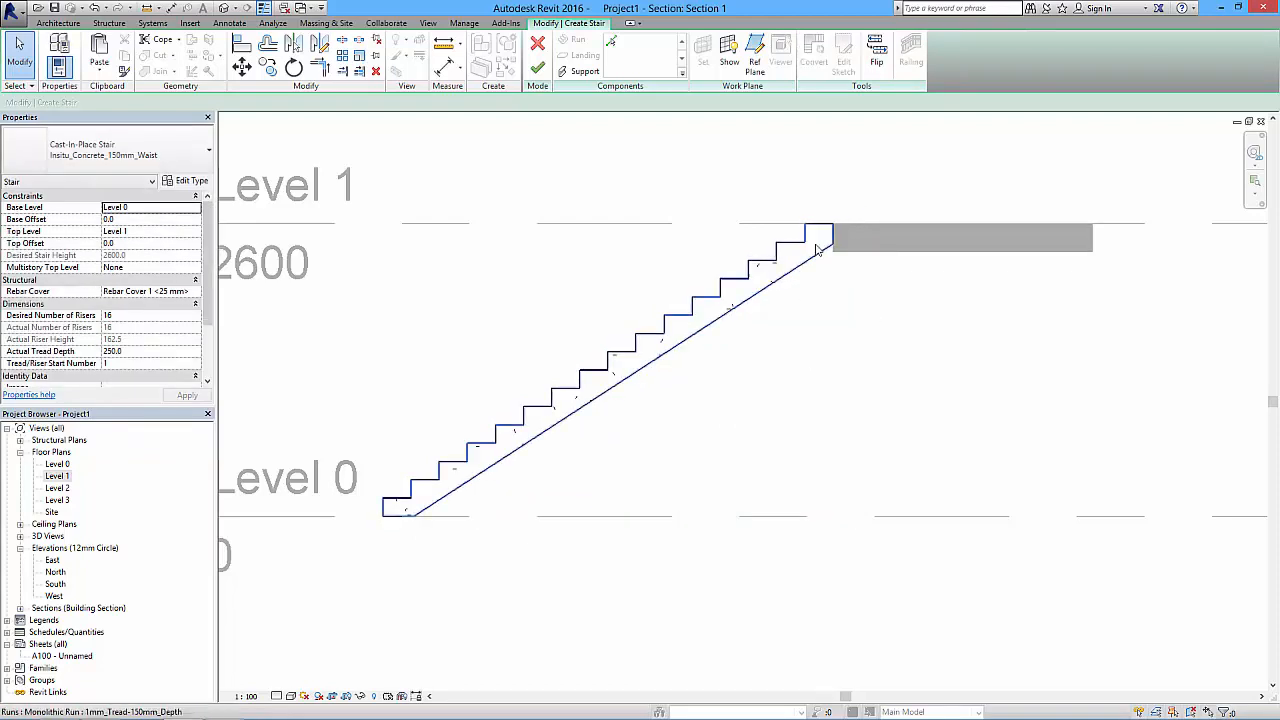
{"action": "scroll", "coordinate": [802, 352], "scroll_direction": "down", "scroll_amount": 3}
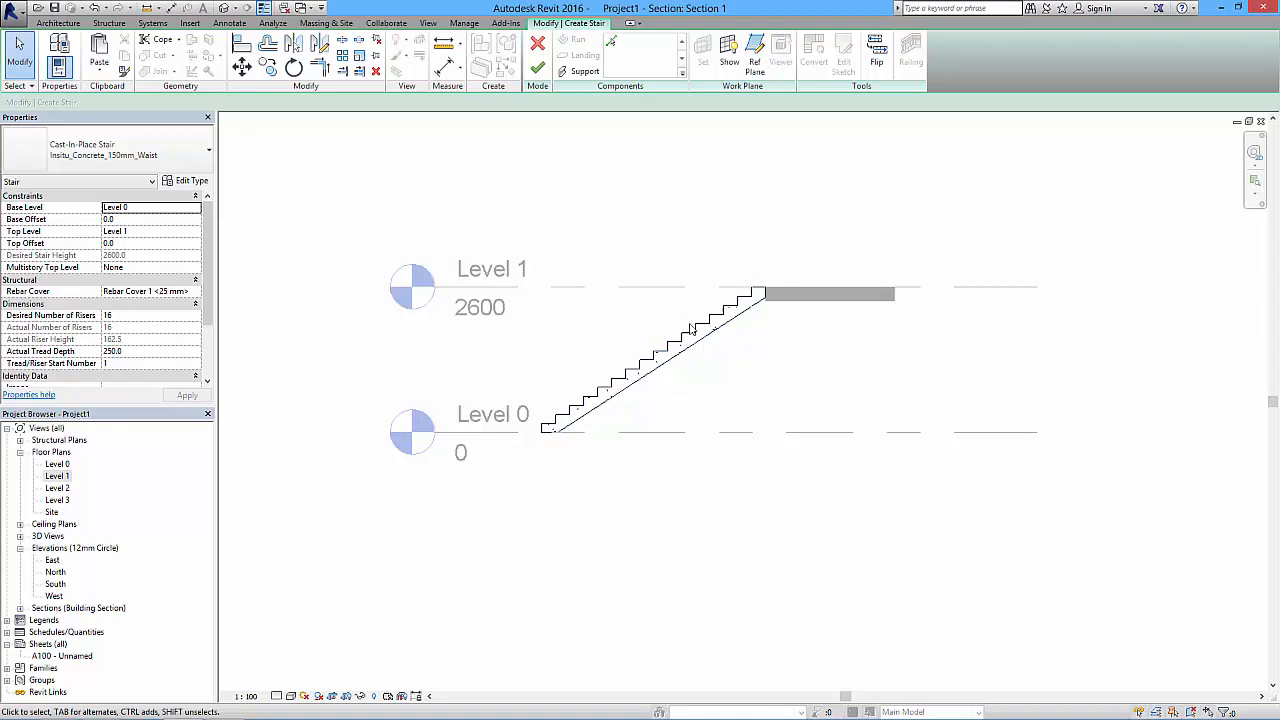
{"action": "left_click", "coordinate": [537, 67]}
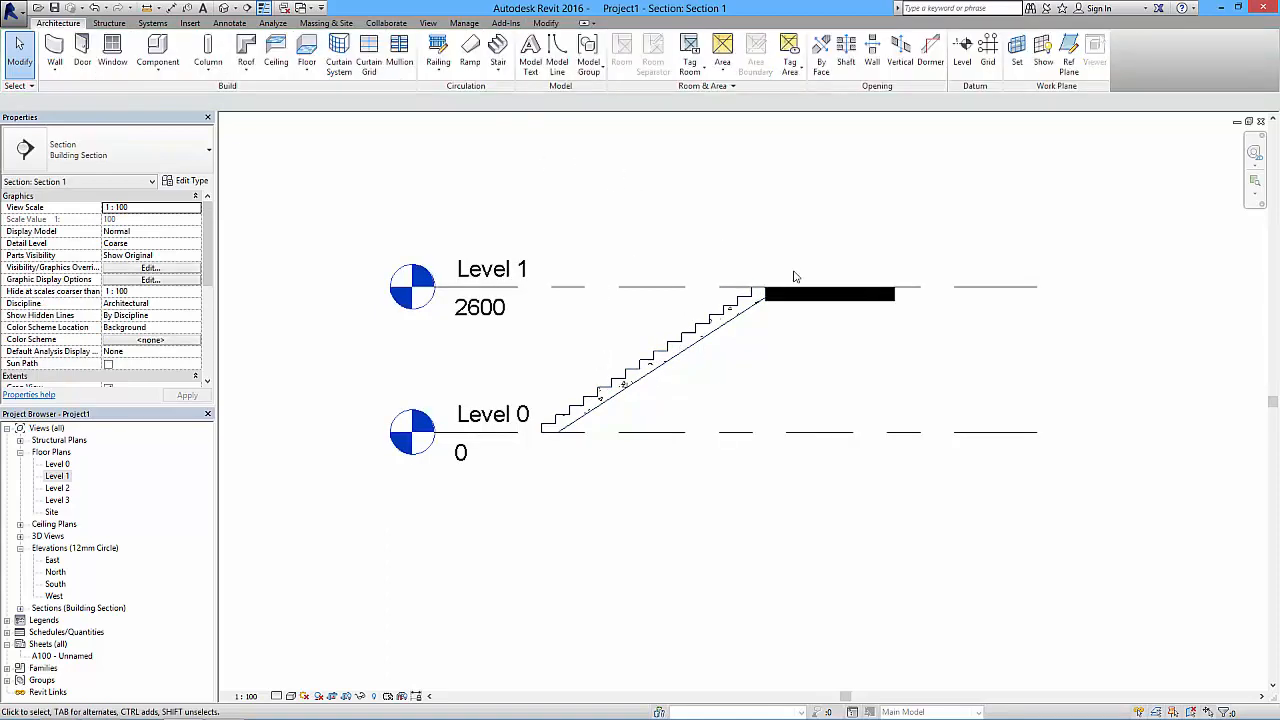
Open the Level 1 floor plan and move the section line off the straight stair, clear of the floor's upper edge.
{"action": "double_click", "coordinate": [68, 475]}
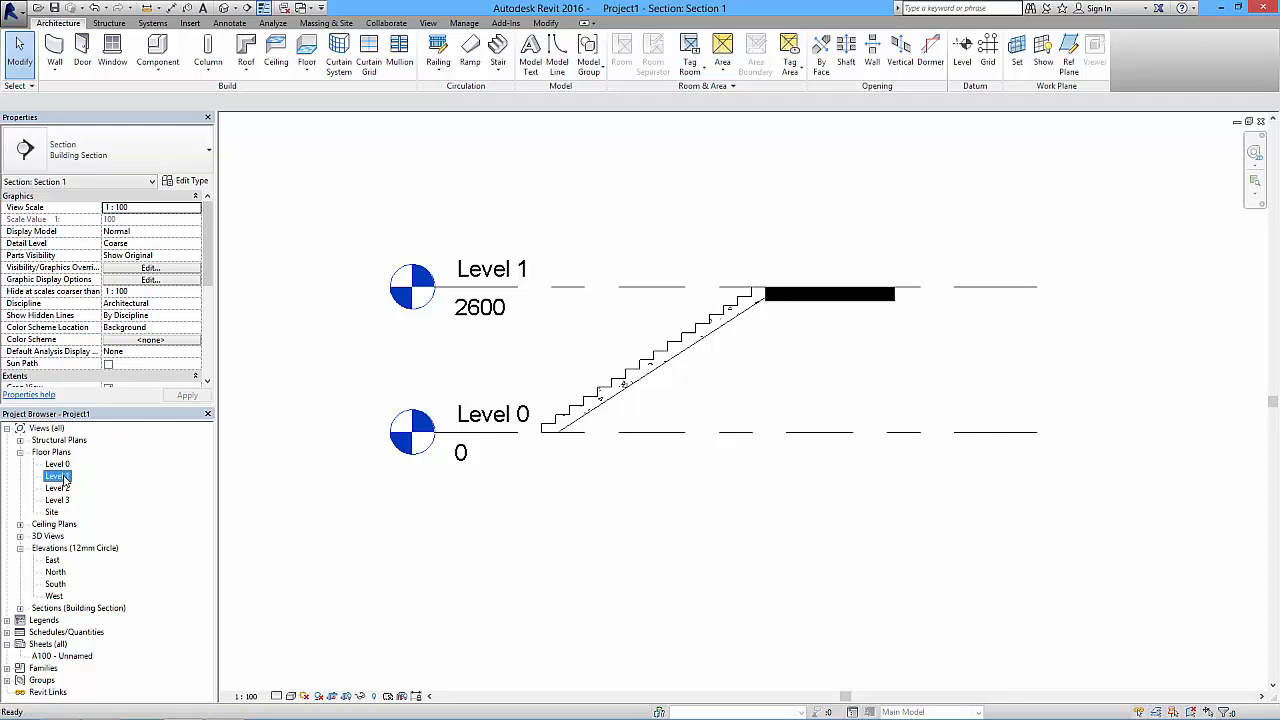
{"action": "middle_click_drag", "start_coordinate": [777, 366], "coordinate": [860, 358]}
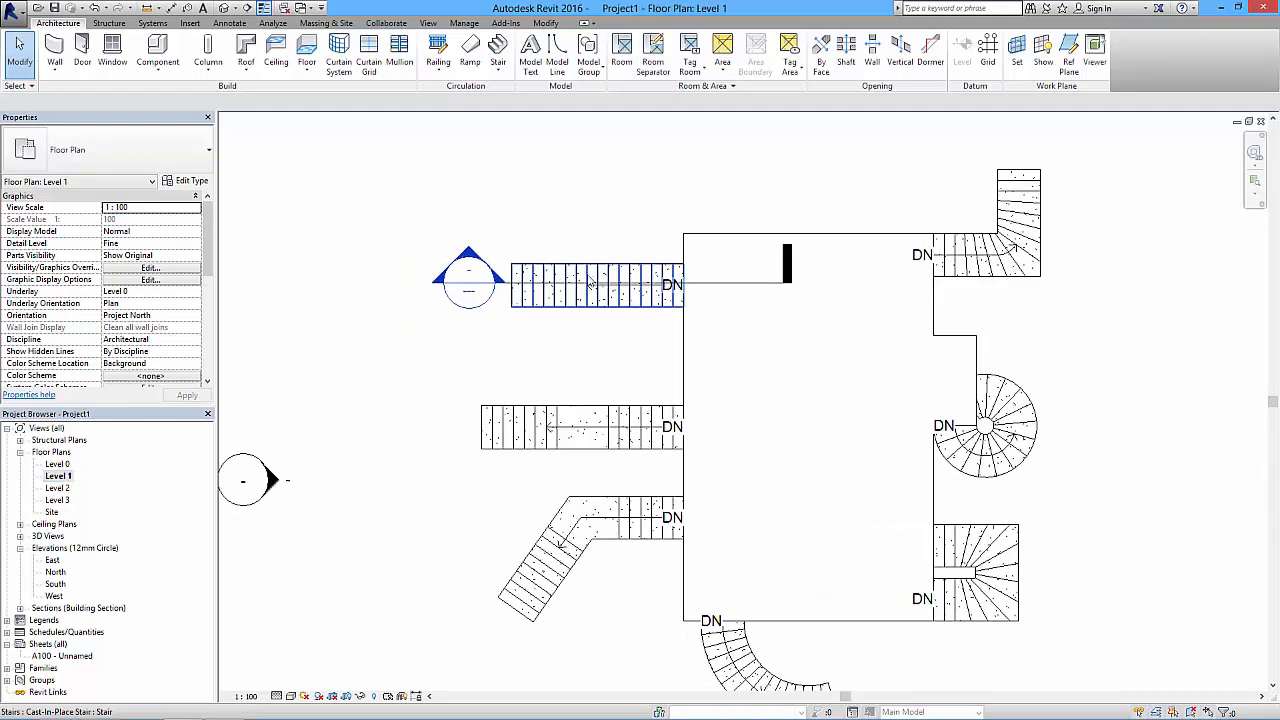
{"action": "left_click", "coordinate": [715, 284]}
{"action": "left_click_drag", "start_coordinate": [715, 284], "coordinate": [715, 161]}
{"action": "left_click", "coordinate": [612, 350]}
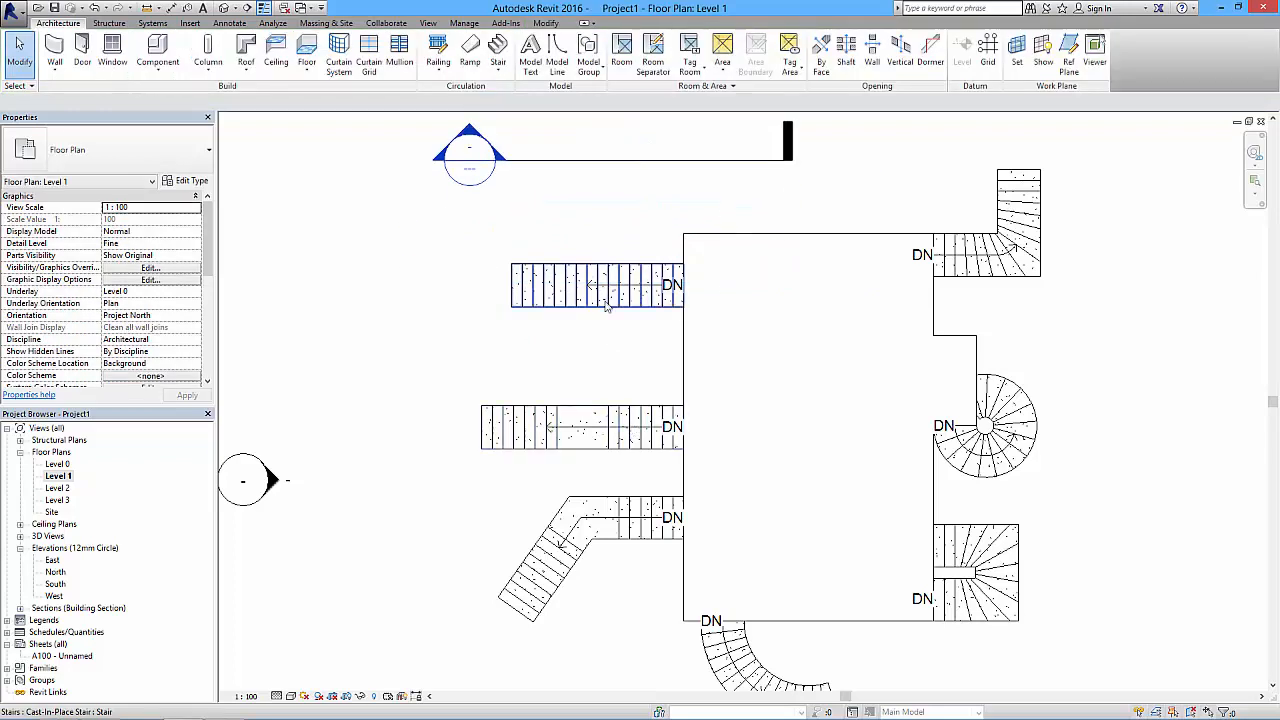
Edit the straight stair in plan, shorten its run from the upper end to 1500 mm, and move the run away from the floor.
{"action": "left_click", "coordinate": [642, 295]}
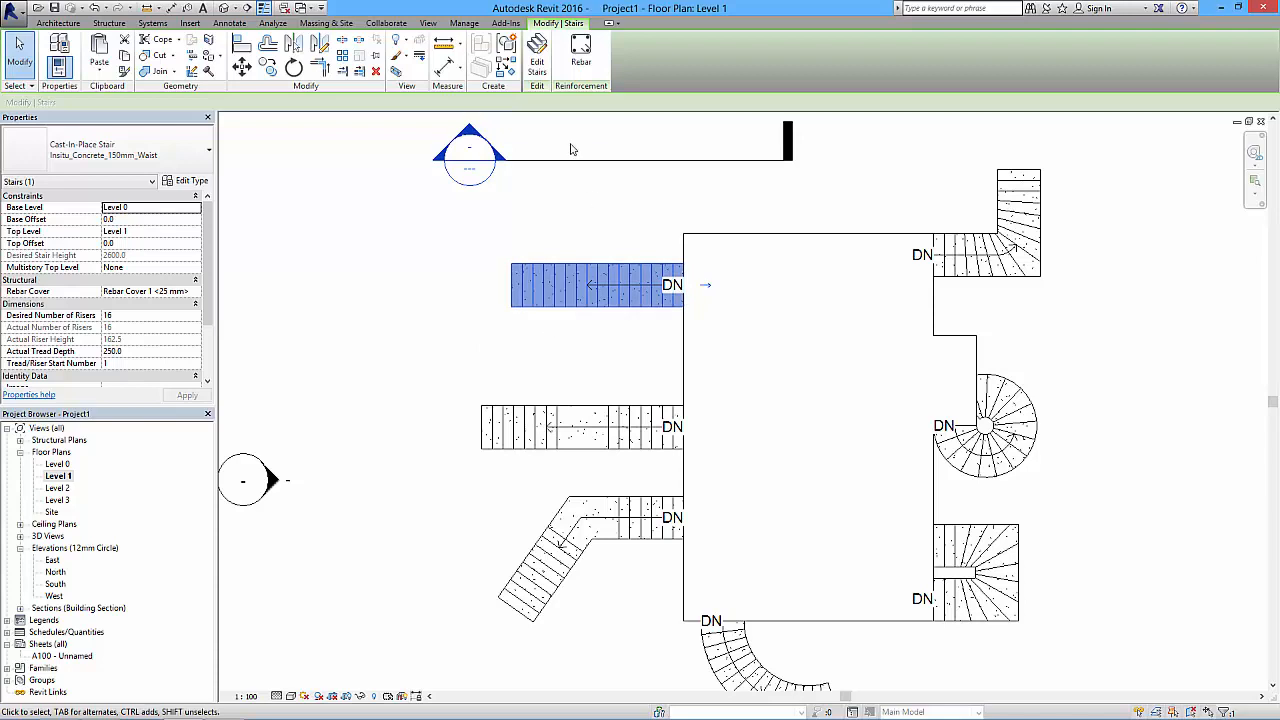
{"action": "left_click", "coordinate": [537, 52]}
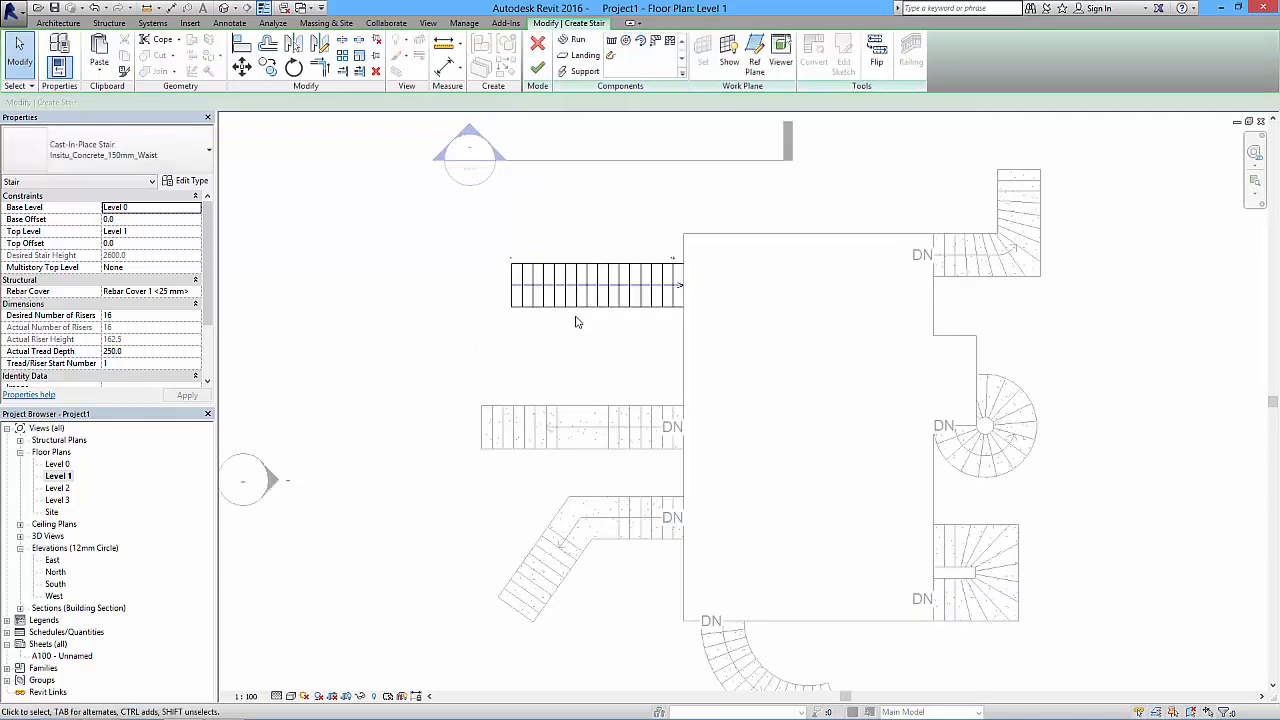
{"action": "scroll", "coordinate": [560, 315], "scroll_direction": "up", "scroll_amount": 3}
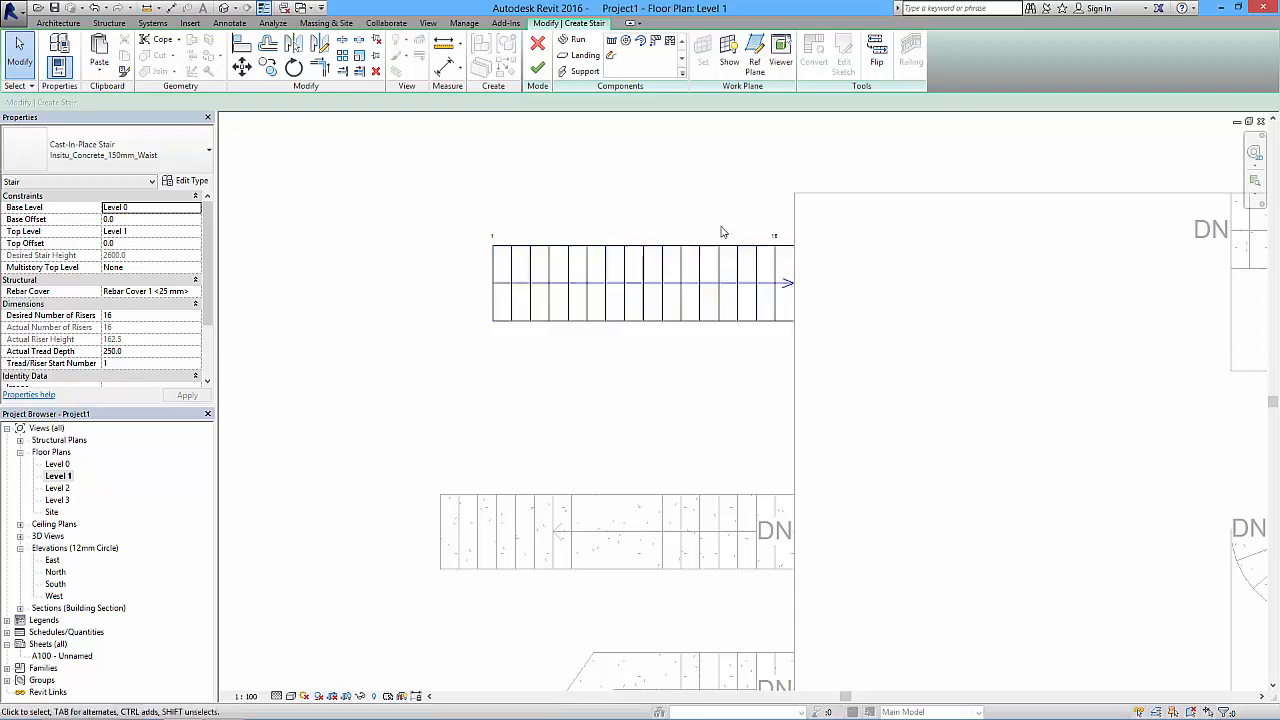
{"action": "left_click", "coordinate": [718, 268]}
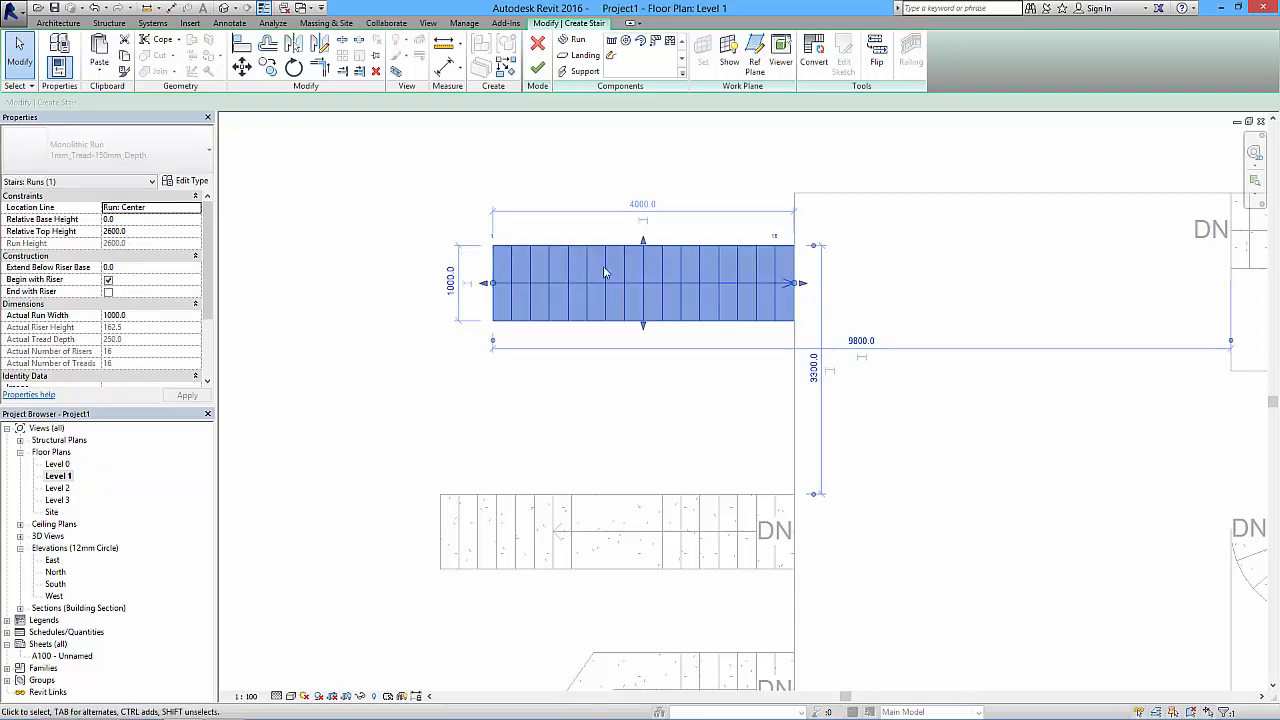
{"action": "left_click_drag", "start_coordinate": [797, 288], "coordinate": [606, 282]}
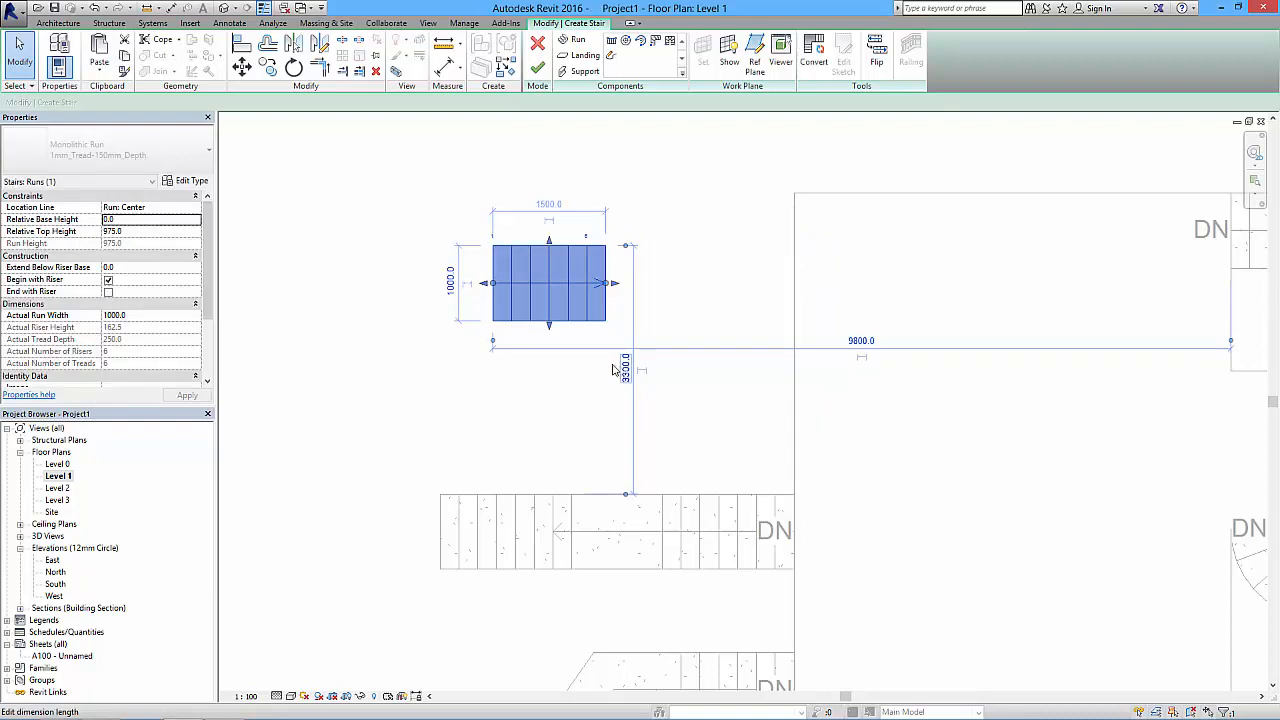
{"action": "left_click_drag", "start_coordinate": [499, 276], "coordinate": [386, 277]}
{"action": "left_click", "coordinate": [535, 283]}
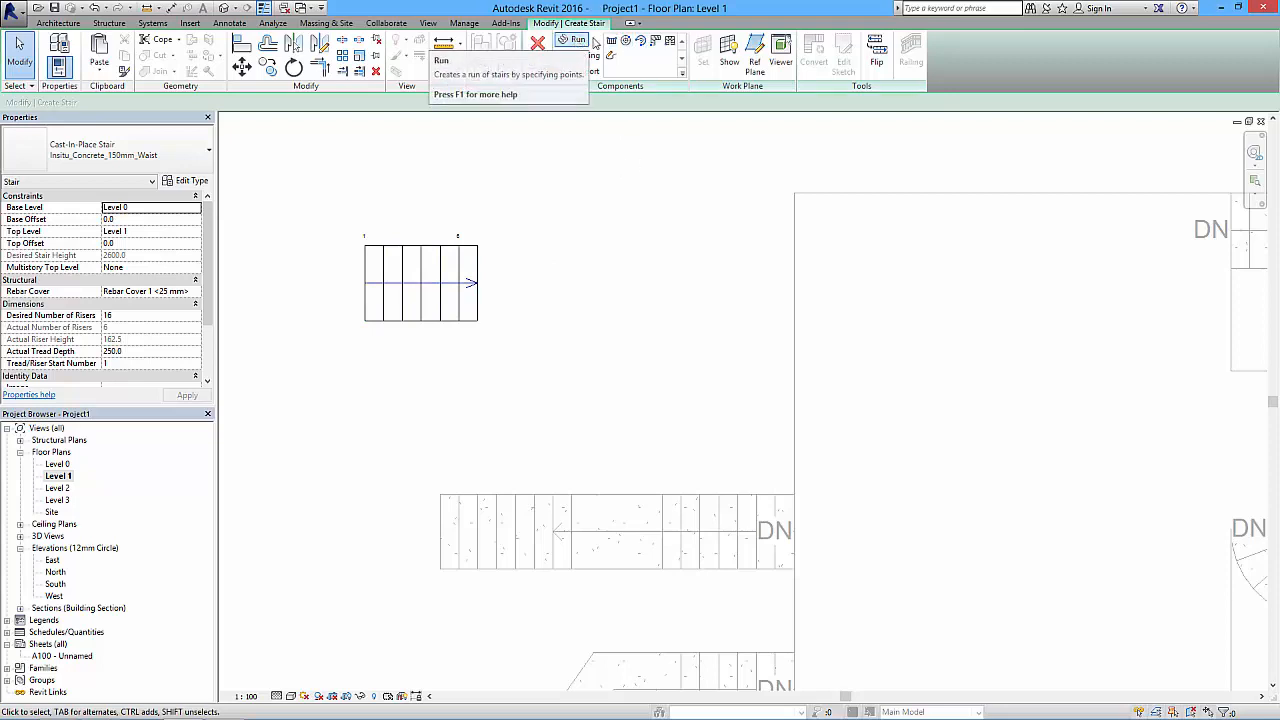
Draw a second straight run for risers 7 to 16 in line with the first, leaving a gap for the automatic landing.
{"action": "left_click", "coordinate": [590, 42]}
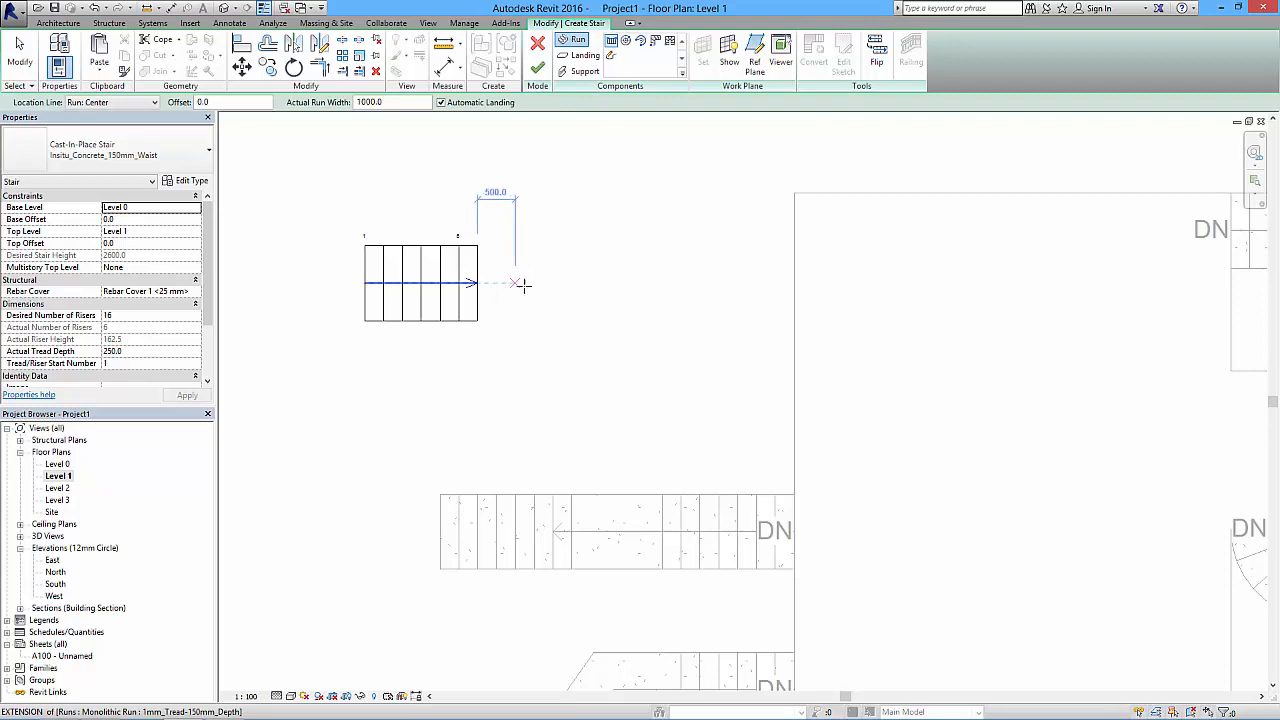
{"action": "left_click", "coordinate": [556, 283]}
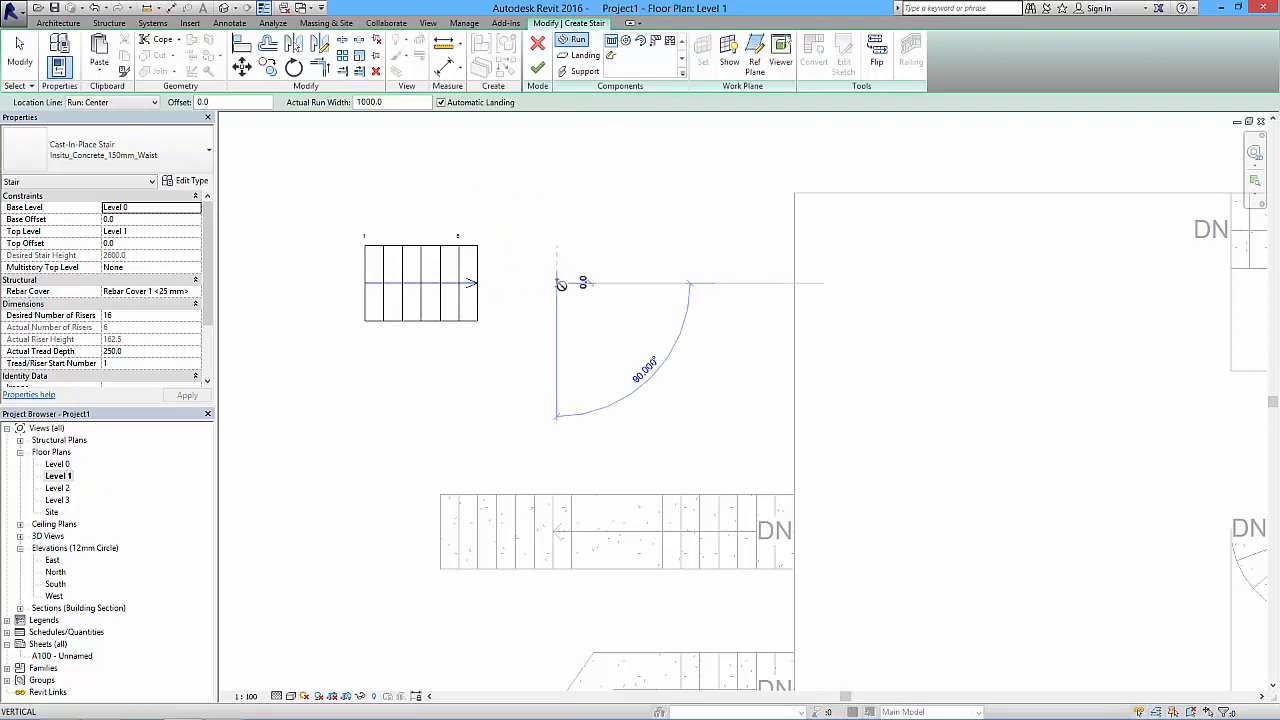
{"action": "left_click", "coordinate": [746, 286]}
{"action": "key", "text": "Escape"}
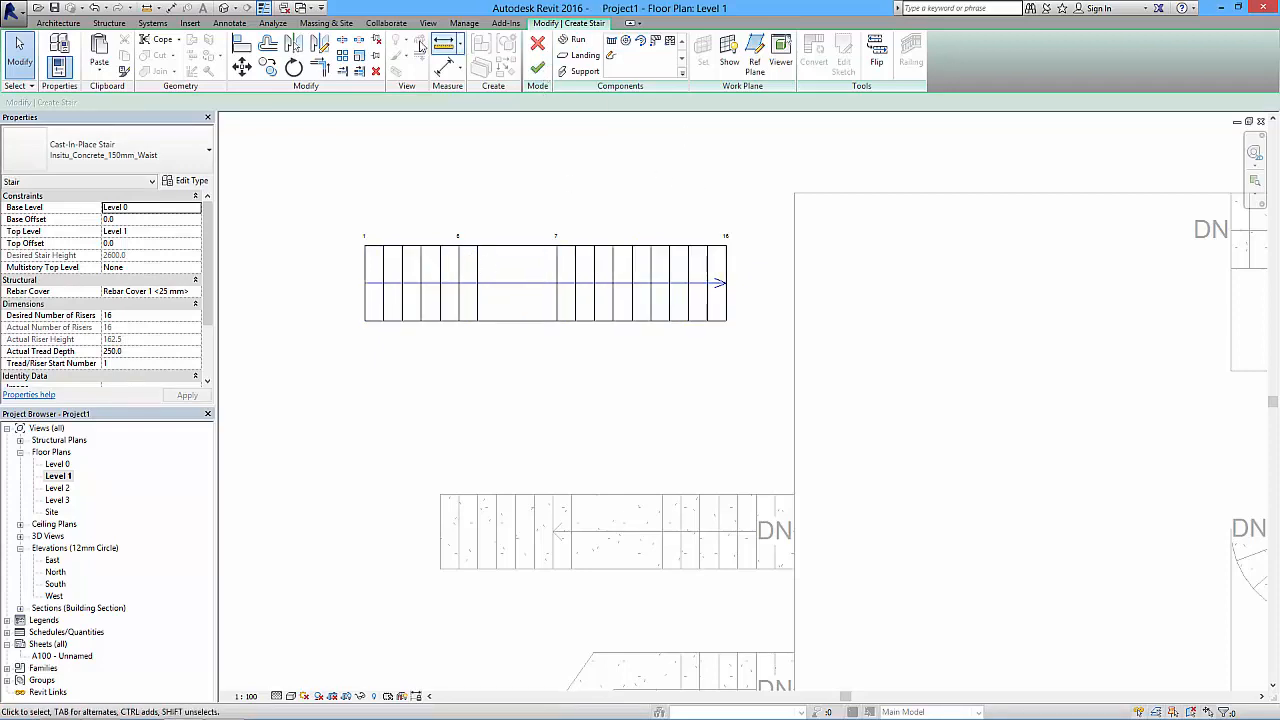
Align the upper end of the second run with the floor's vertical edge and finish the stair edit.
{"action": "left_click", "coordinate": [243, 44]}
{"action": "left_click", "coordinate": [795, 235]}
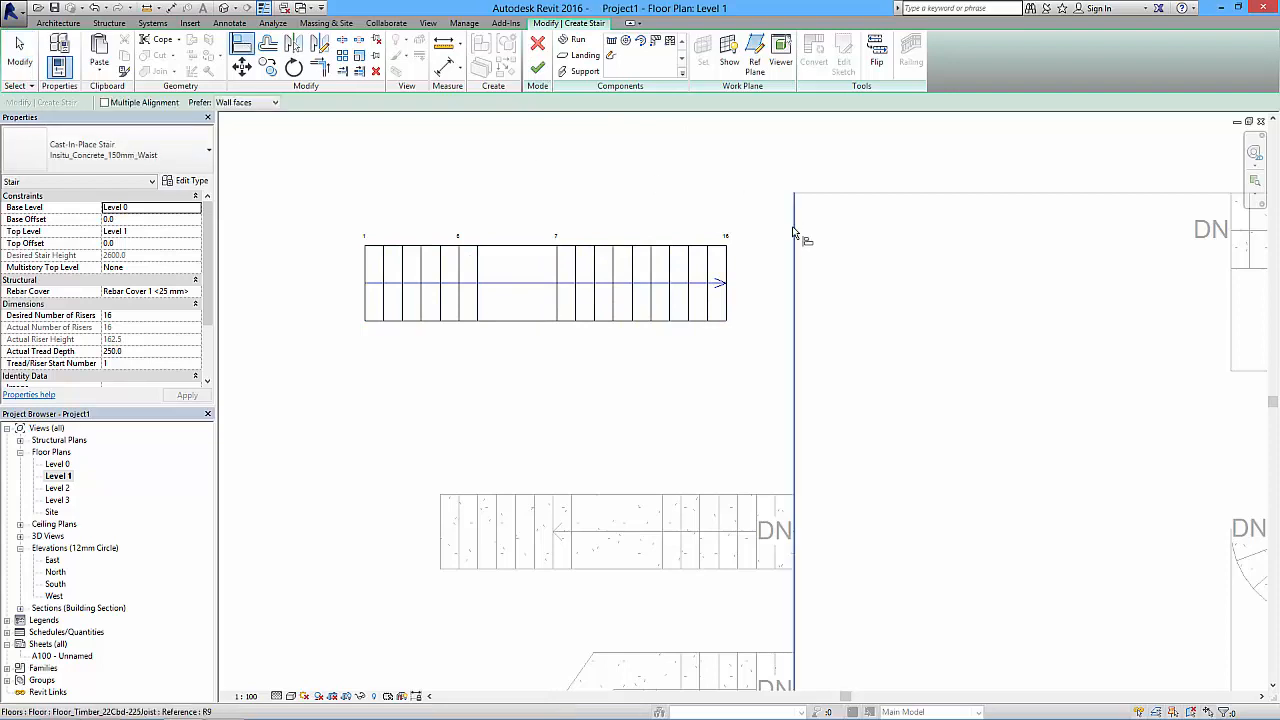
{"action": "left_click", "coordinate": [727, 268]}
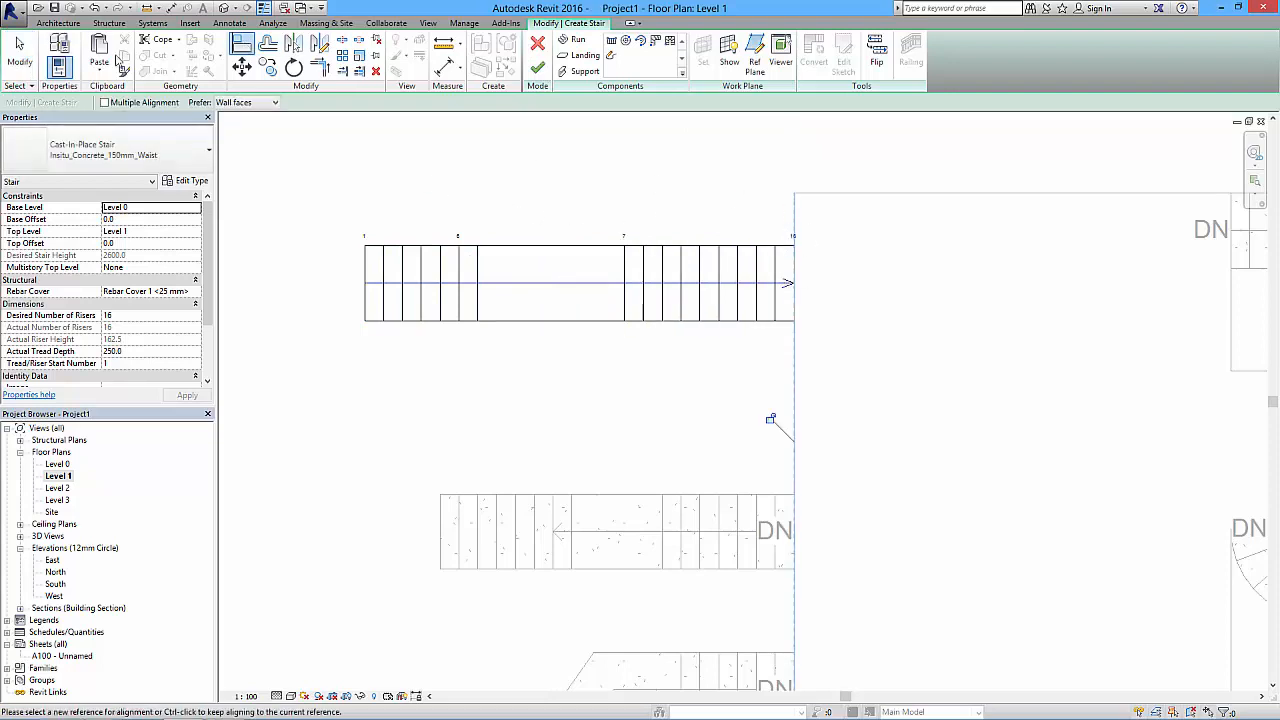
{"action": "left_click", "coordinate": [19, 52]}
{"action": "left_click", "coordinate": [538, 68]}
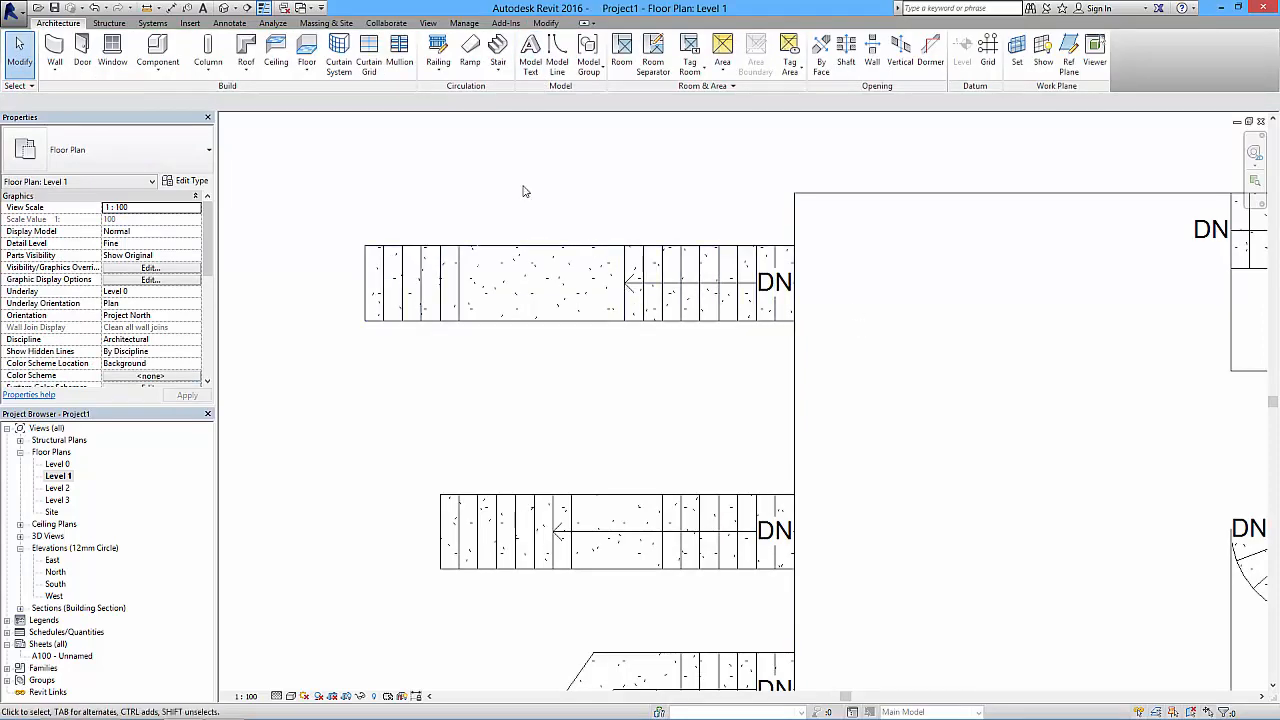
Open the 3D view, edit the stair with the new landing, and turn on End with Riser for its lower run.
{"action": "left_click", "coordinate": [226, 8]}
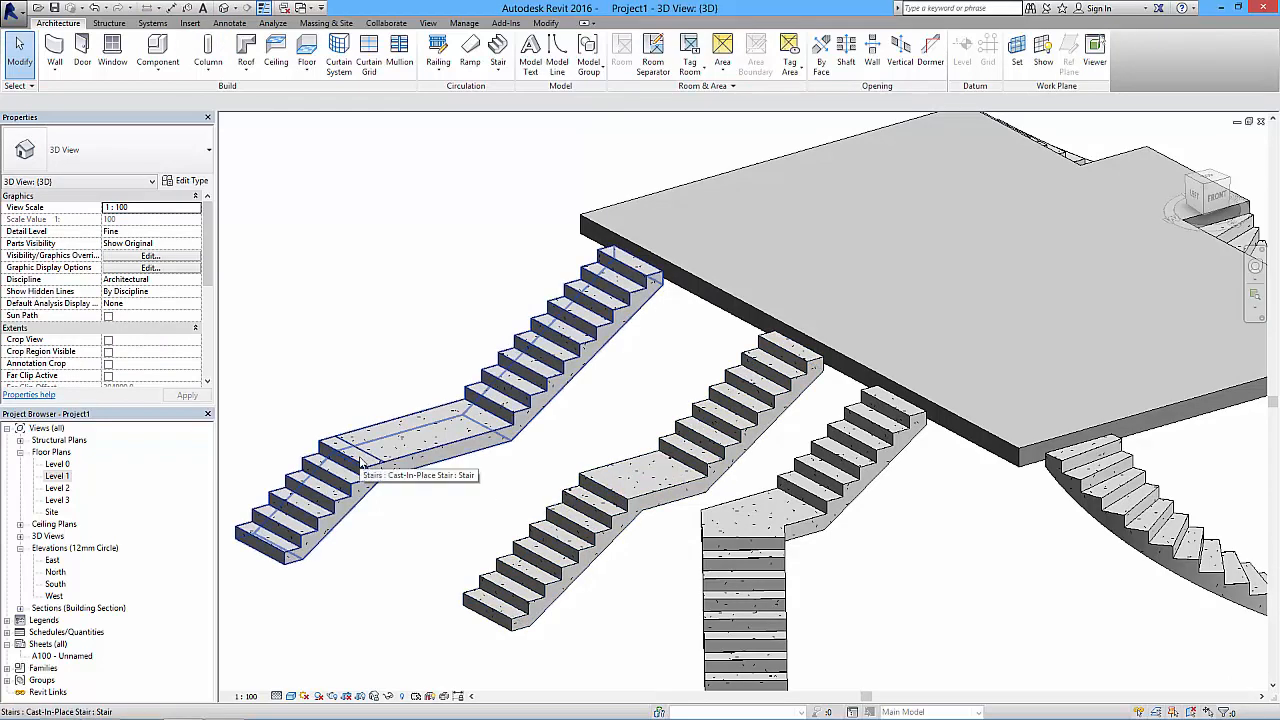
{"action": "left_click", "coordinate": [558, 385]}
{"action": "left_click", "coordinate": [538, 56]}
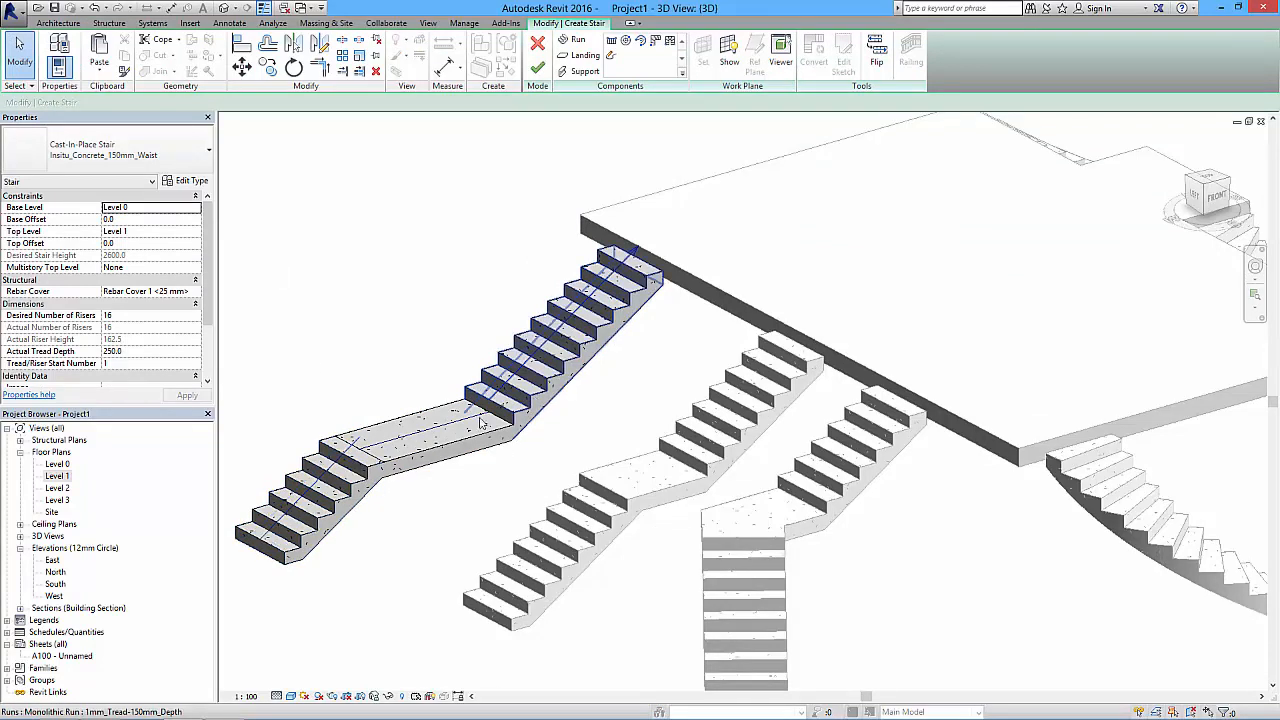
{"action": "left_click", "coordinate": [322, 482]}
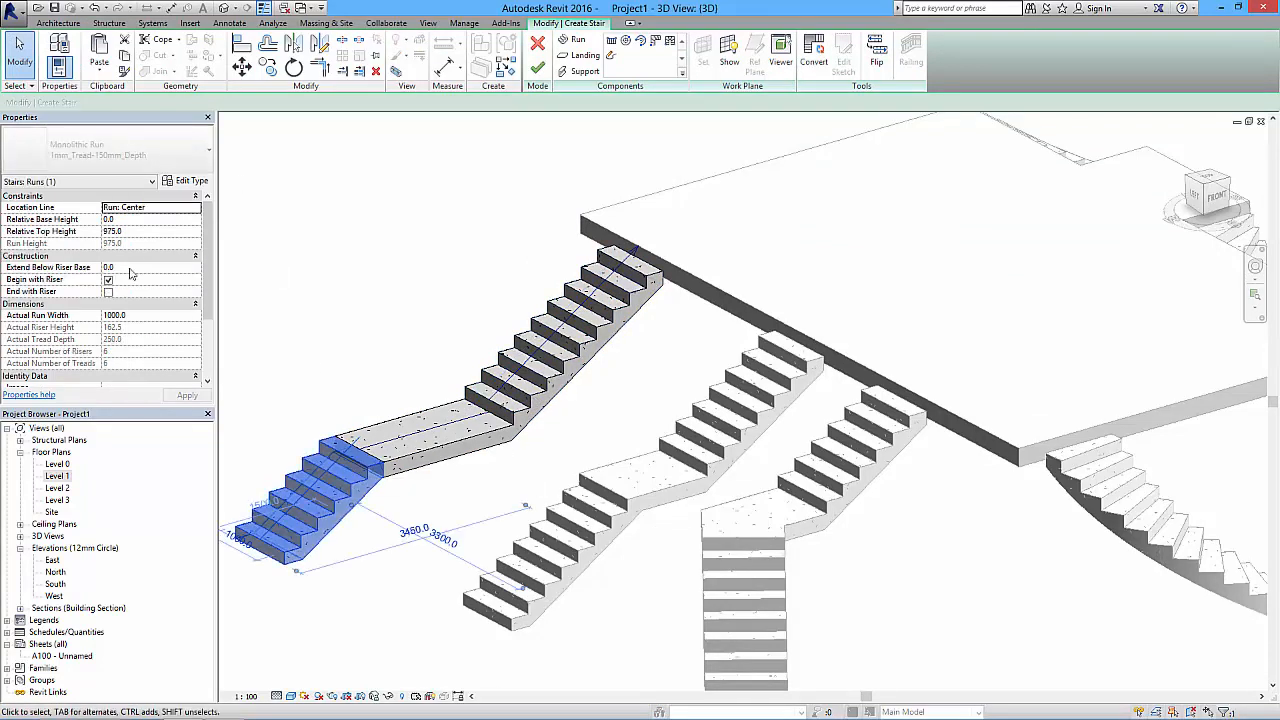
{"action": "left_click", "coordinate": [108, 292]}
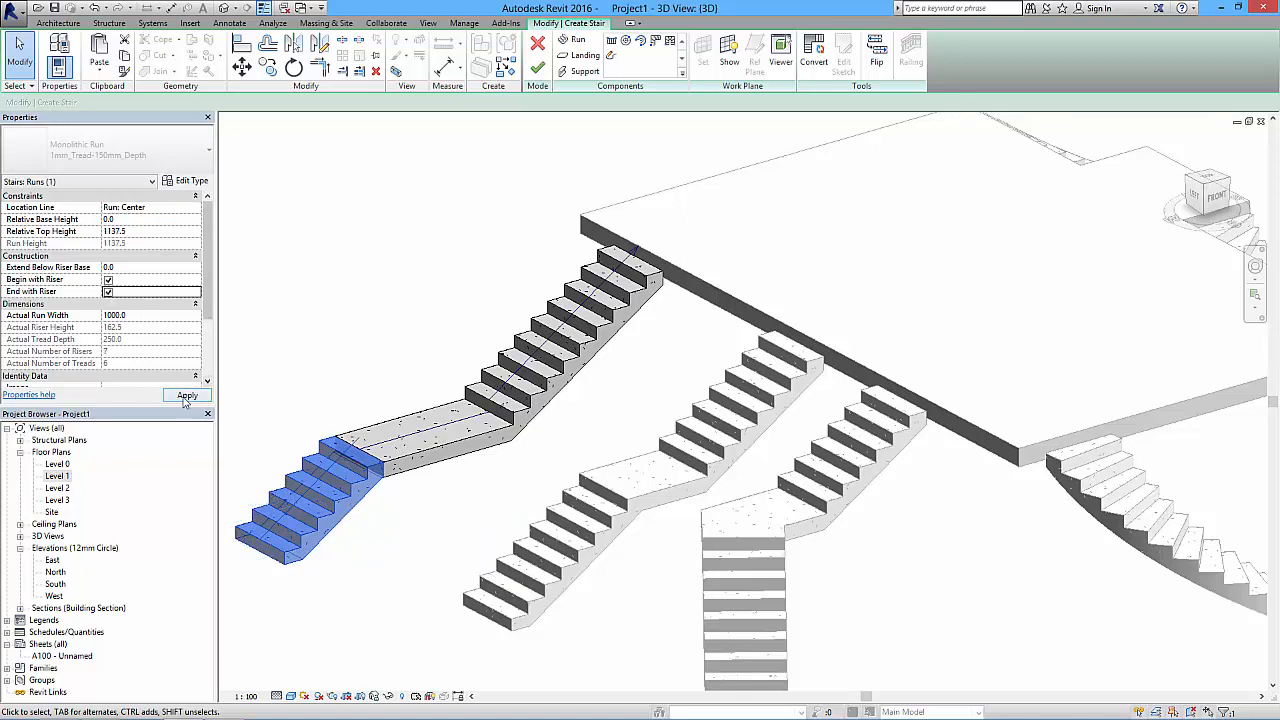
{"action": "left_click", "coordinate": [186, 396]}
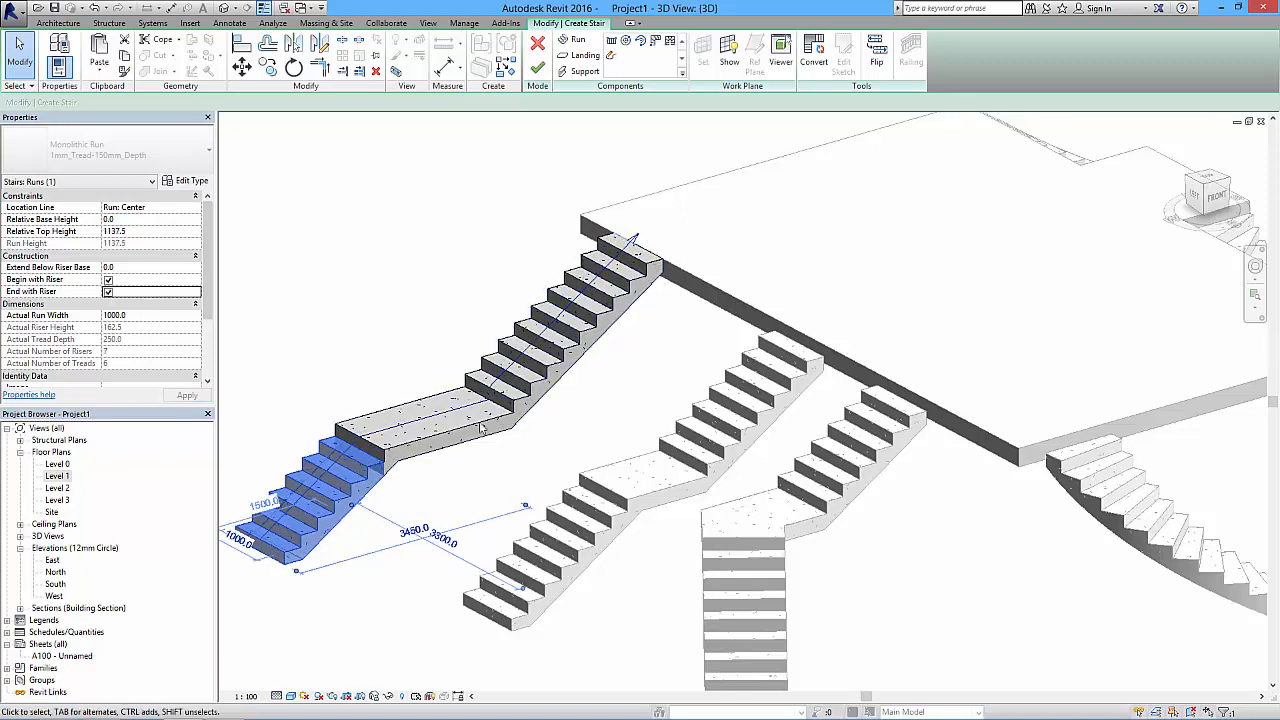
Examine the heights and riser settings of the lower run, the landing and the upper run in turn.
{"action": "left_click", "coordinate": [458, 322]}
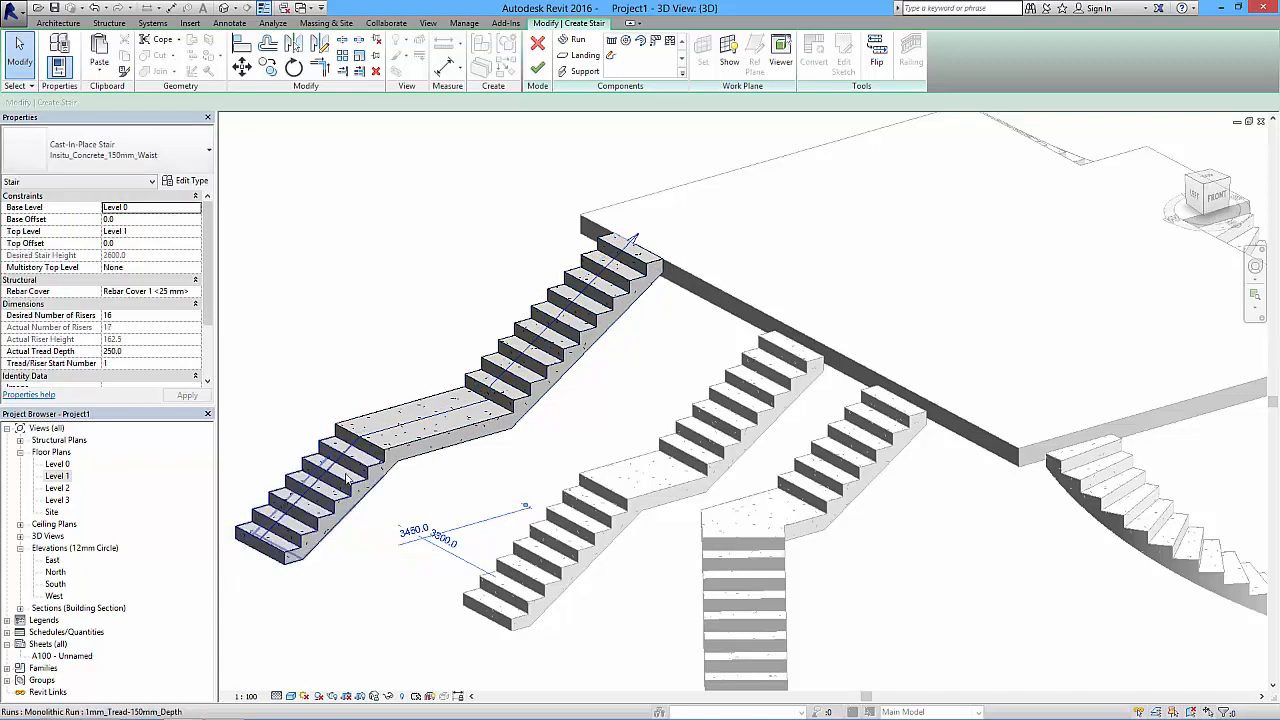
{"action": "left_click", "coordinate": [318, 503]}
{"action": "left_click", "coordinate": [428, 449]}
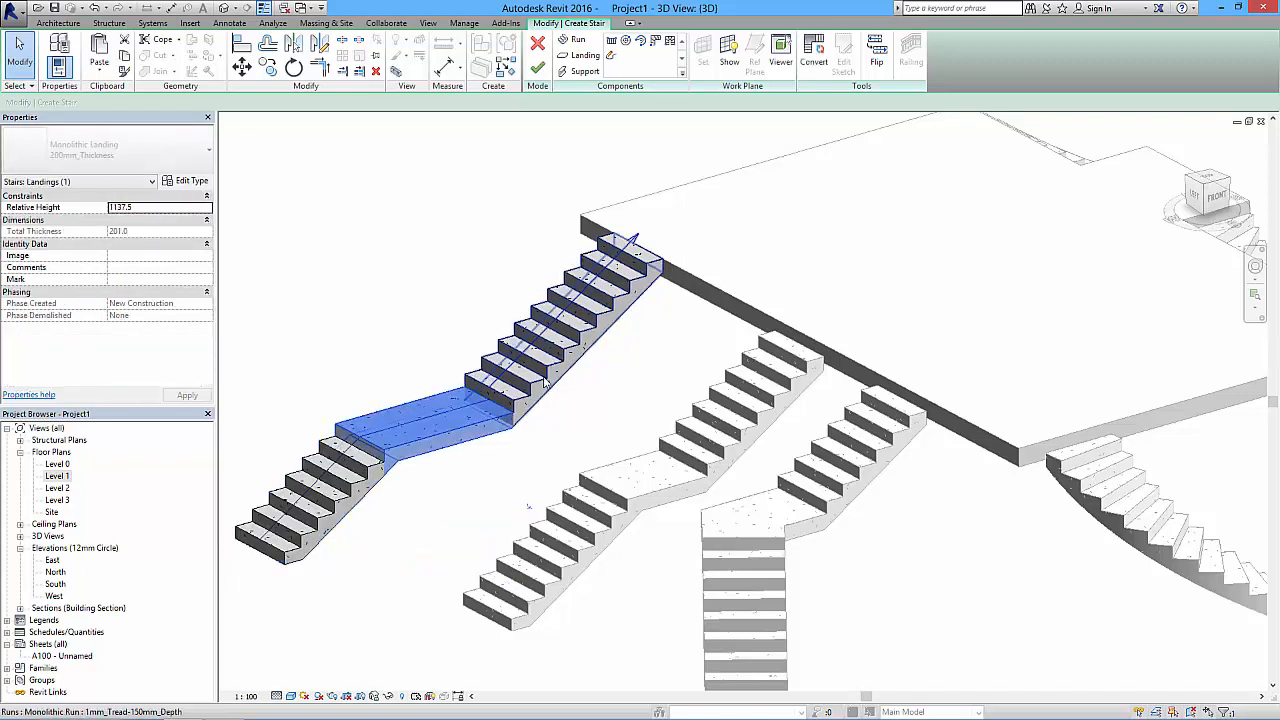
{"action": "left_click", "coordinate": [545, 382]}
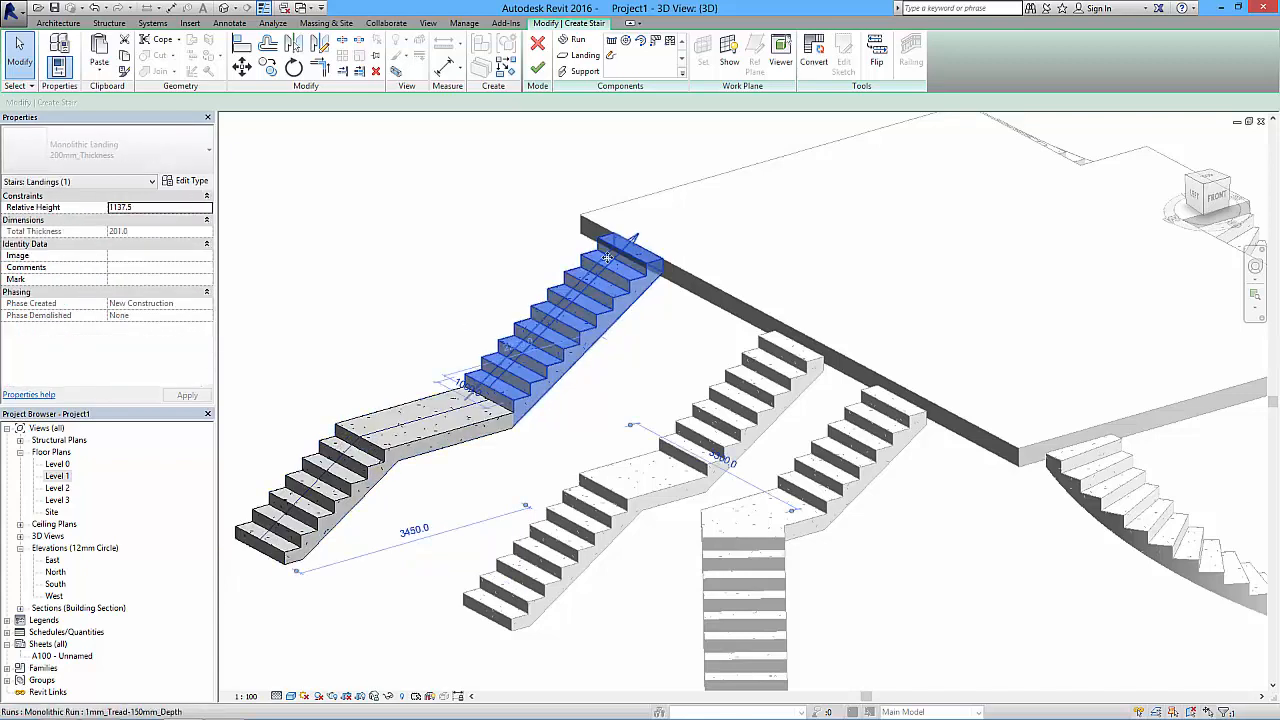
{"action": "left_click", "coordinate": [430, 422]}
{"action": "left_click", "coordinate": [526, 390]}
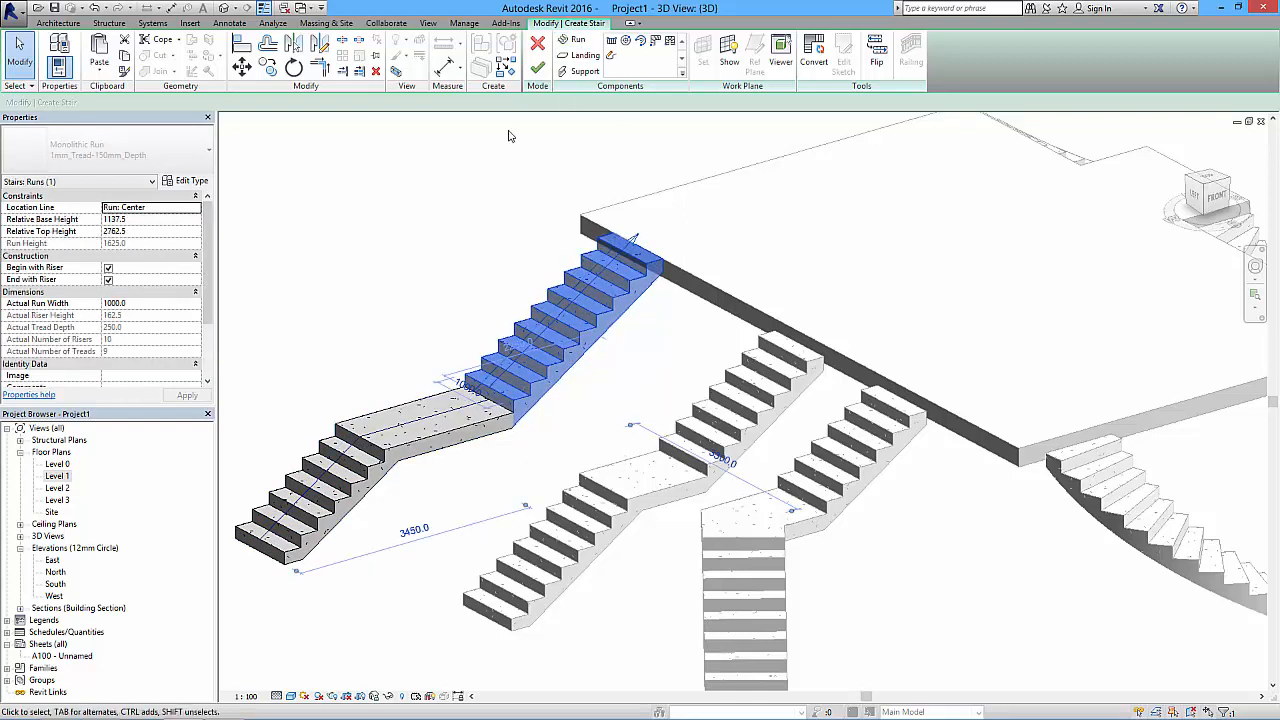
{"action": "left_click", "coordinate": [438, 203]}
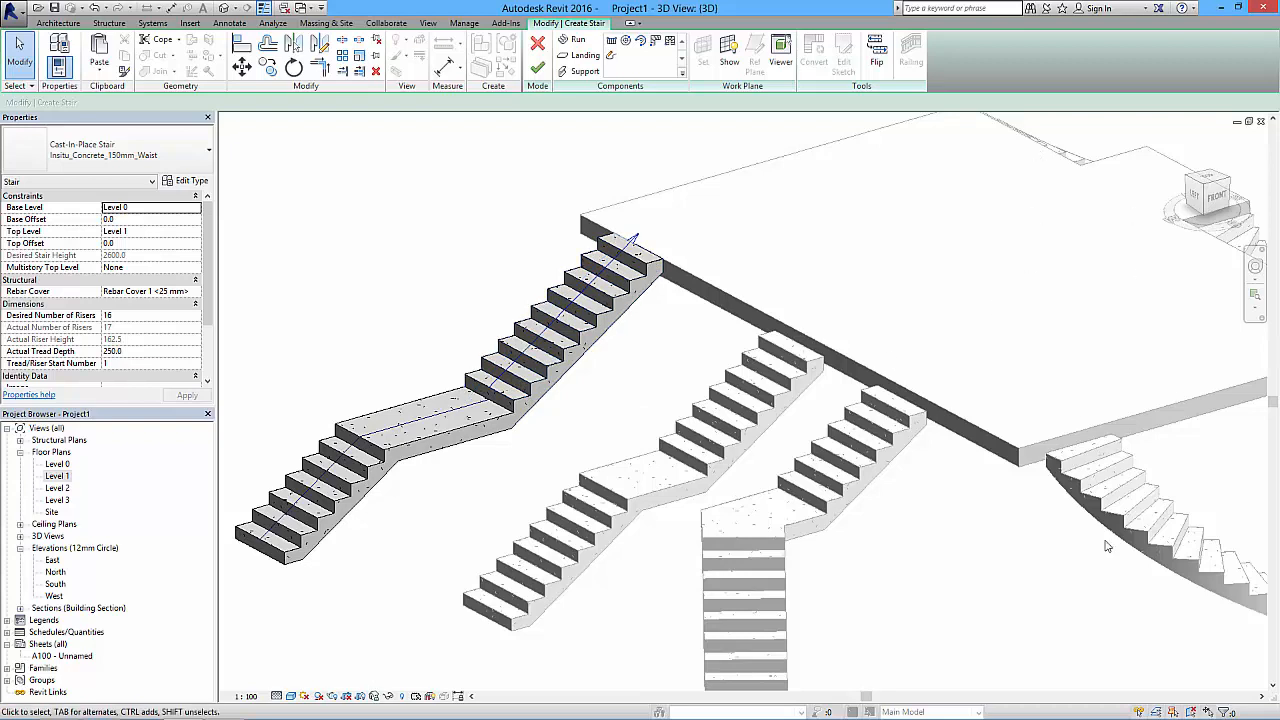
Finish editing the stair with the long landing, dismiss the warning and review the stairs around the floor.
{"action": "left_click", "coordinate": [538, 69]}
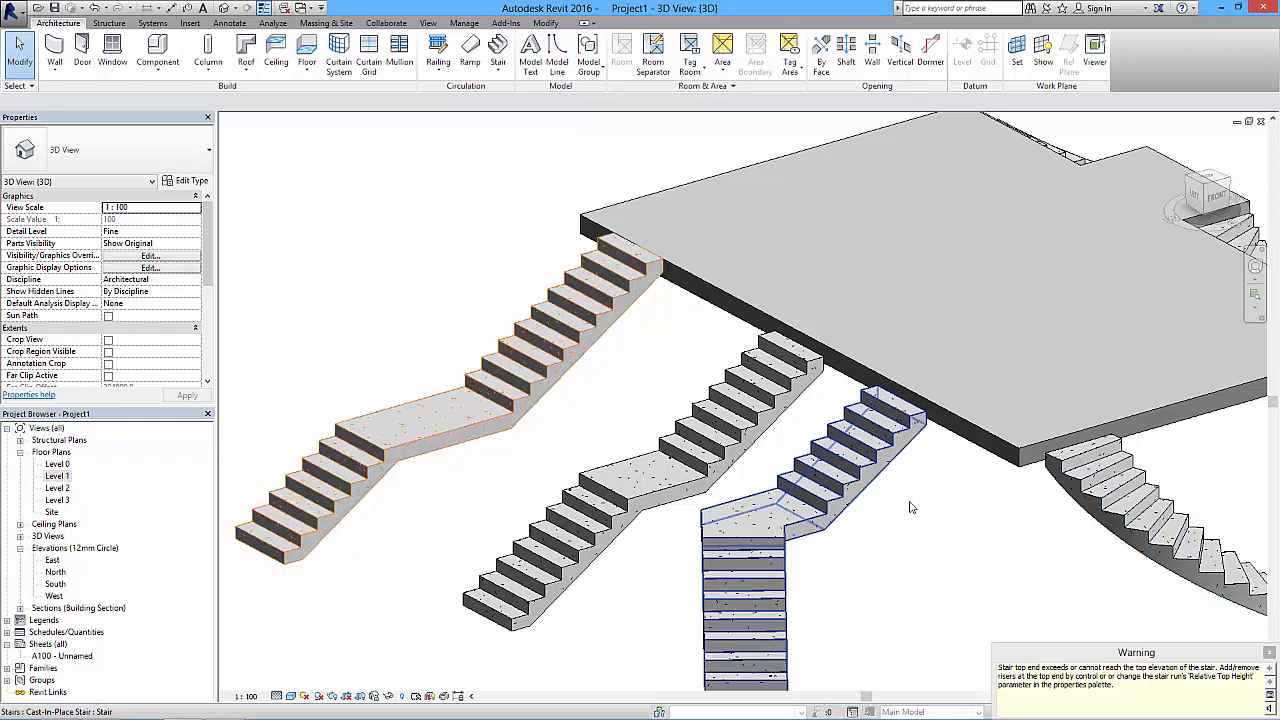
{"action": "left_click", "coordinate": [1269, 652]}
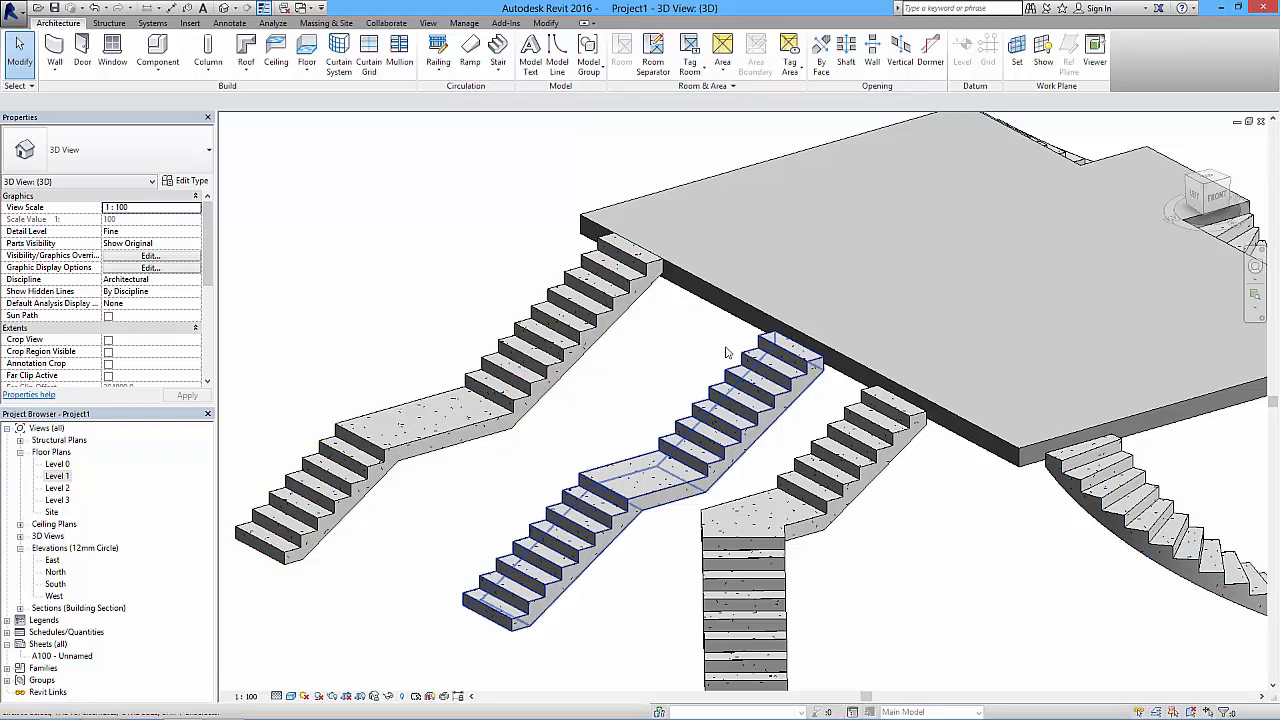
{"action": "middle_click_drag", "start_coordinate": [625, 370], "coordinate": [551, 357], "text": "shift"}
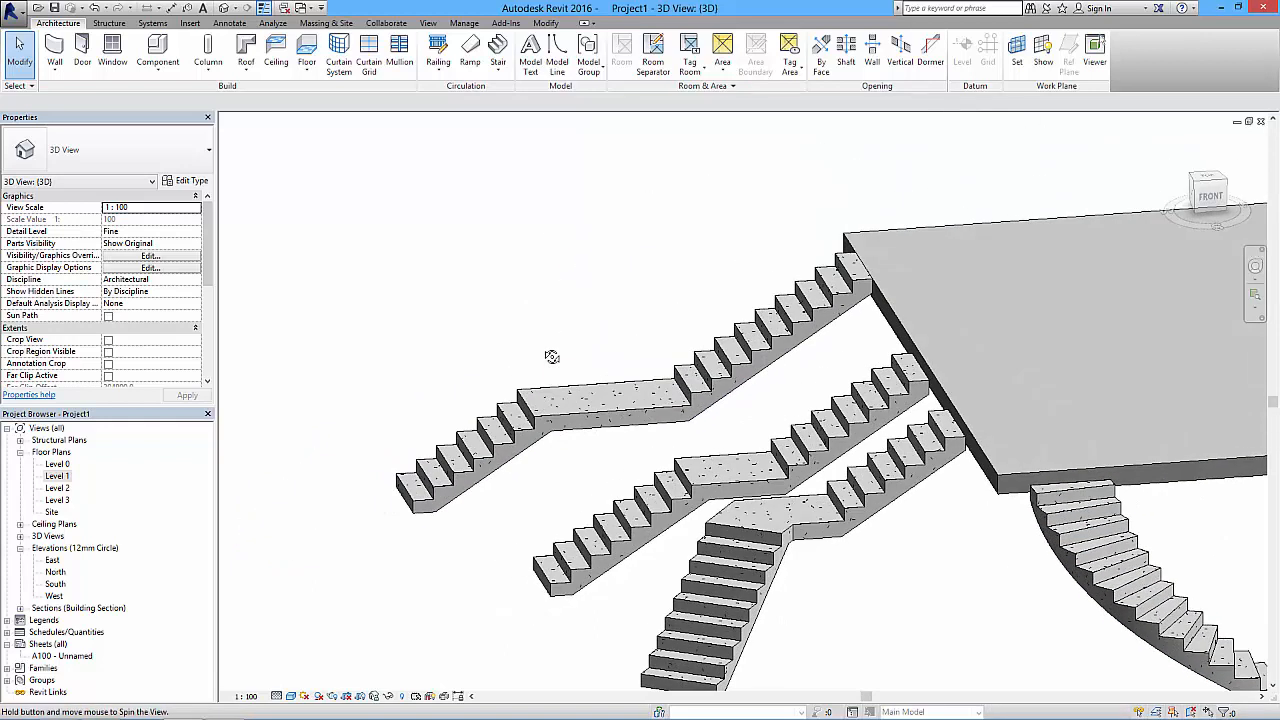
{"action": "middle_click_drag", "start_coordinate": [826, 374], "coordinate": [751, 296]}
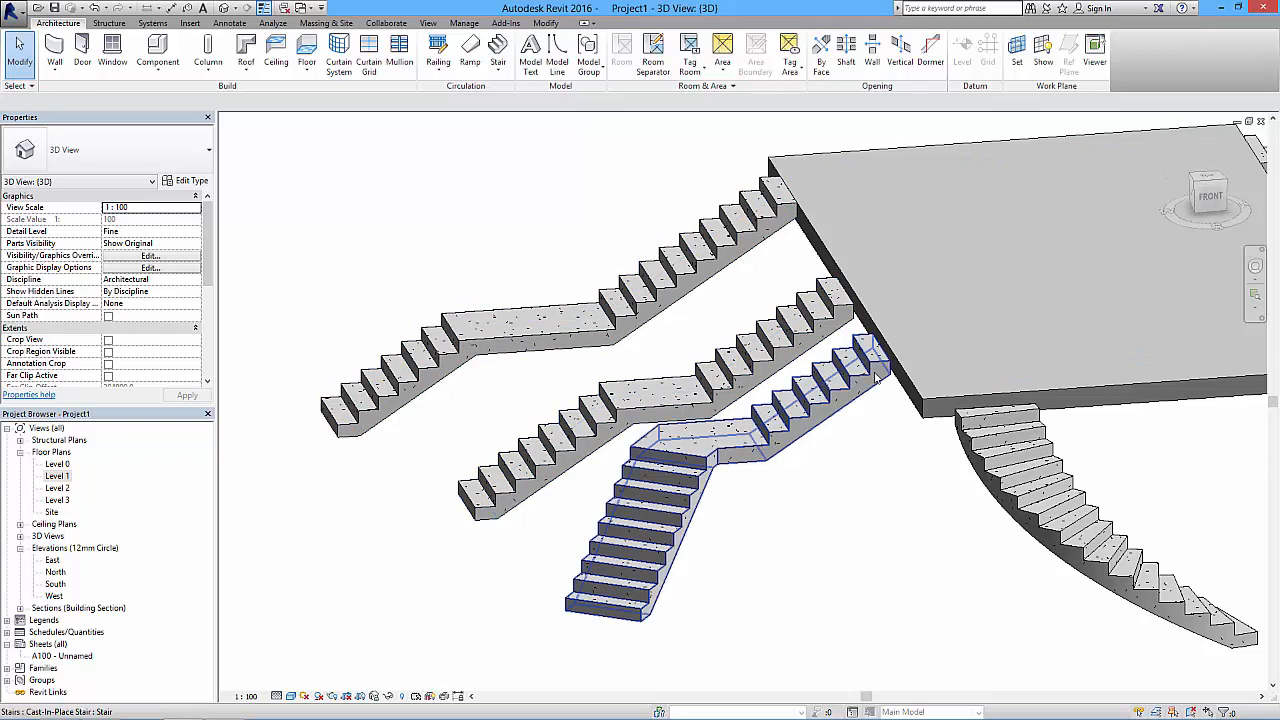
{"action": "scroll", "coordinate": [902, 375], "scroll_direction": "down", "scroll_amount": 3}
{"action": "middle_click_drag", "start_coordinate": [902, 375], "coordinate": [549, 396], "text": "shift"}
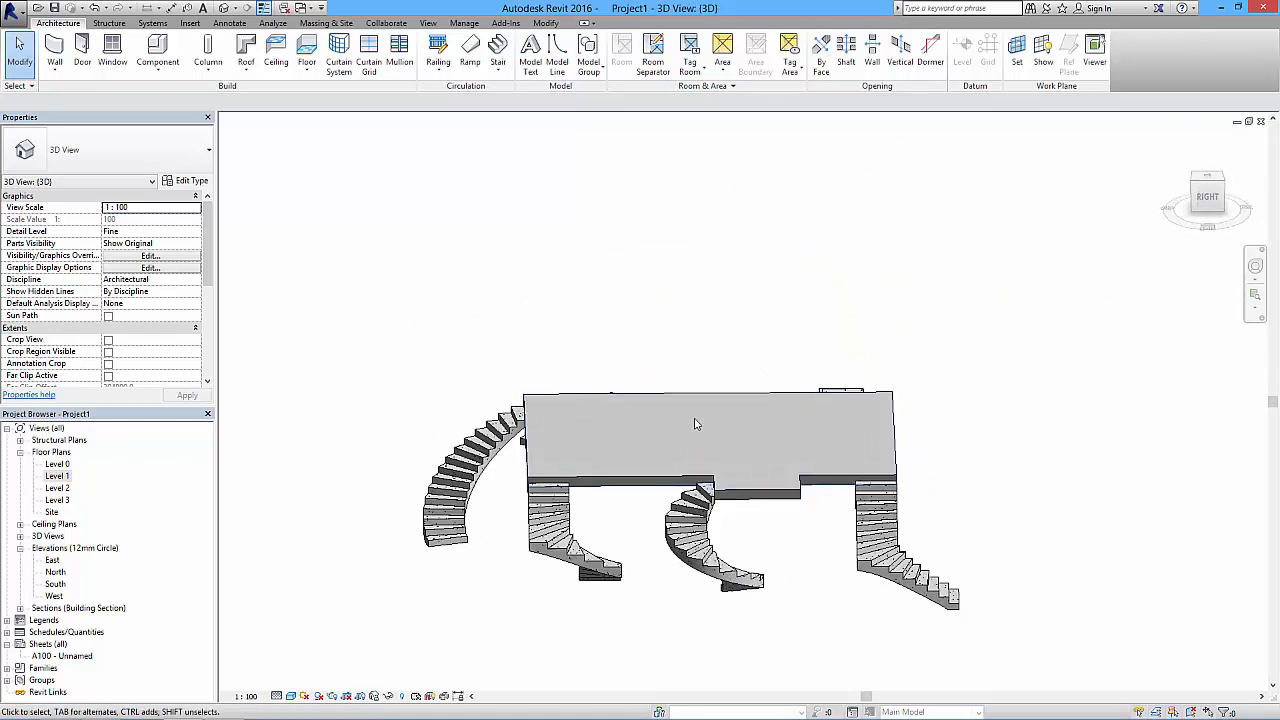
On the Level 0 plan, create a stair with a 1000 mm wide L-shape winder run against the floor's upper edge.
{"action": "double_click", "coordinate": [57, 464]}
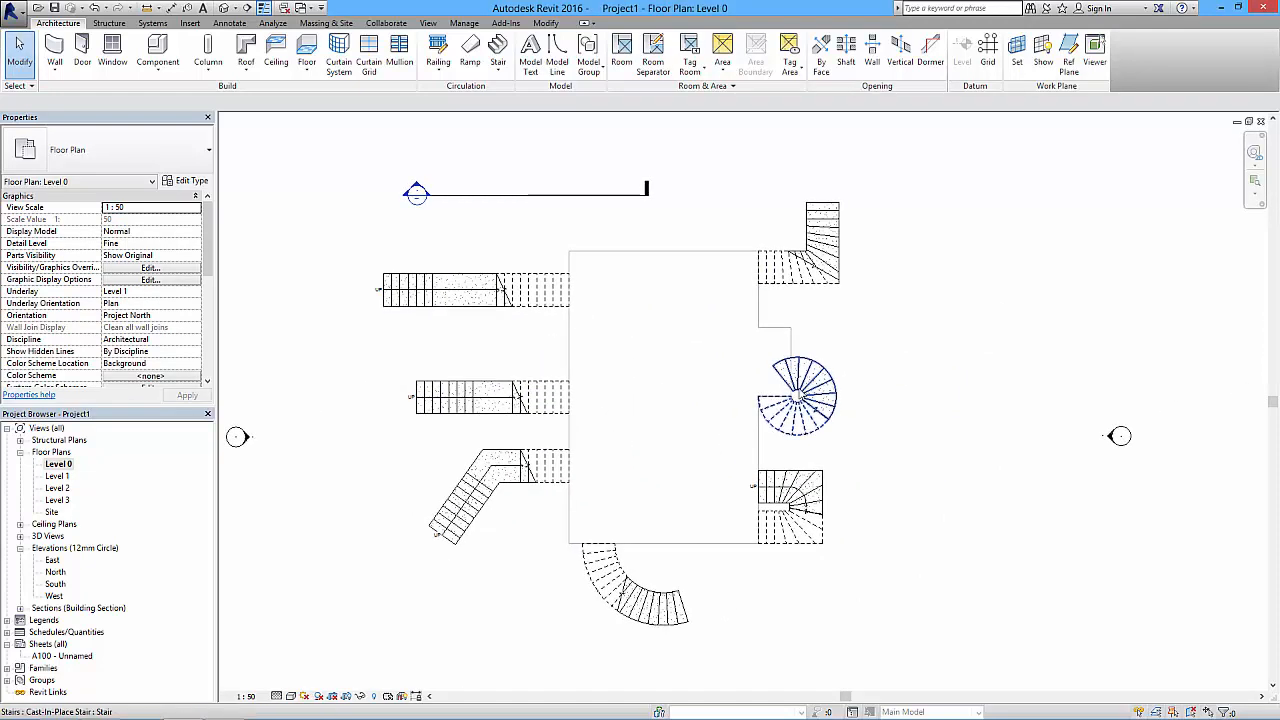
{"action": "left_click", "coordinate": [497, 50]}
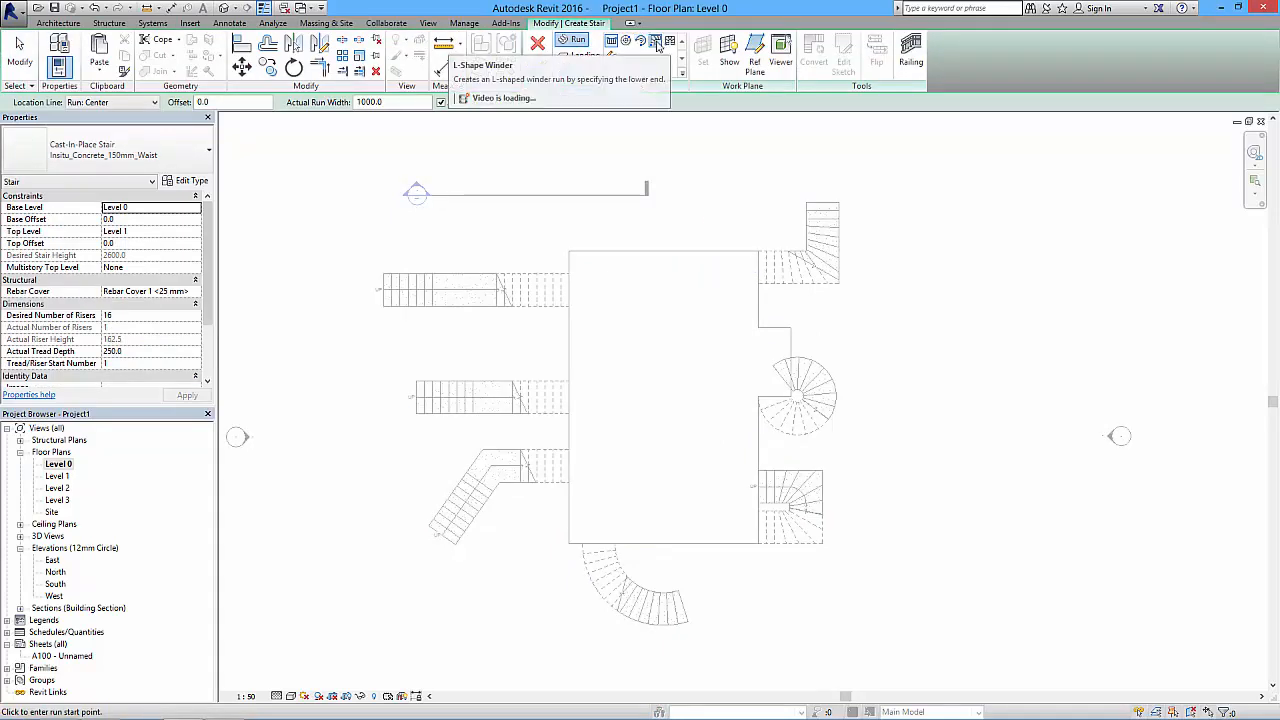
{"action": "left_click", "coordinate": [657, 44]}
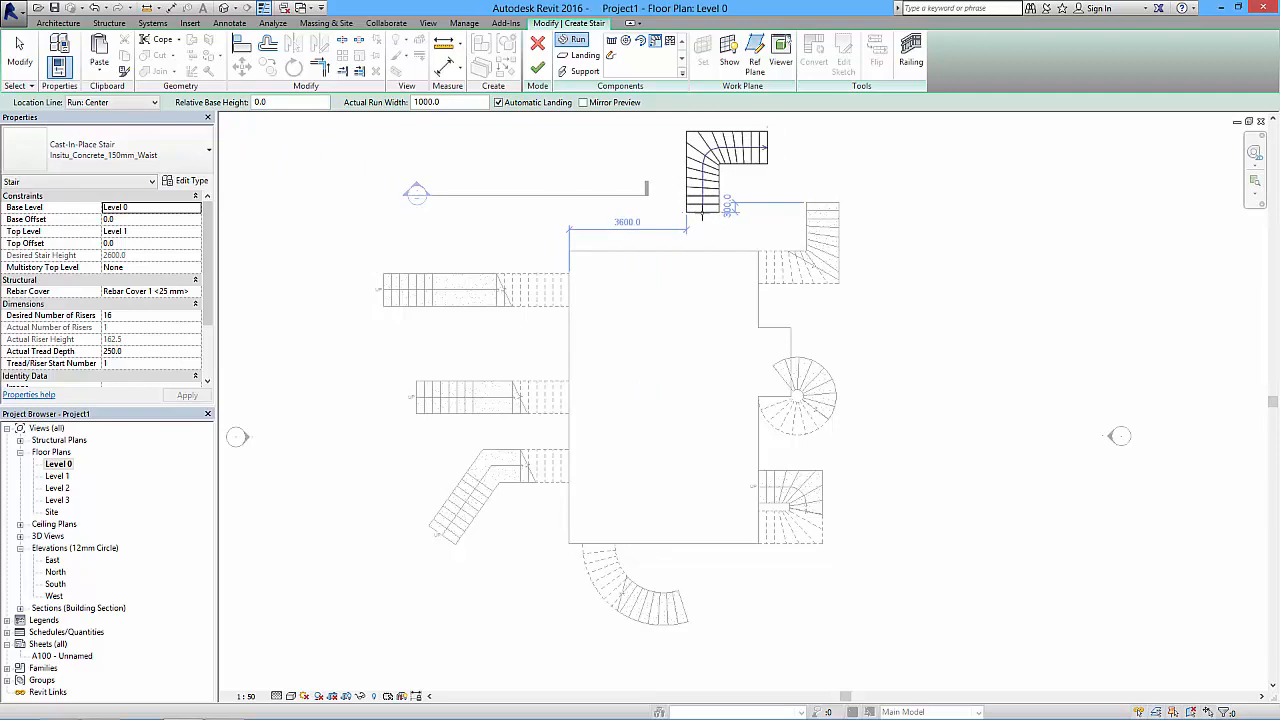
{"action": "key", "text": "space"}
{"action": "key", "text": "space"}
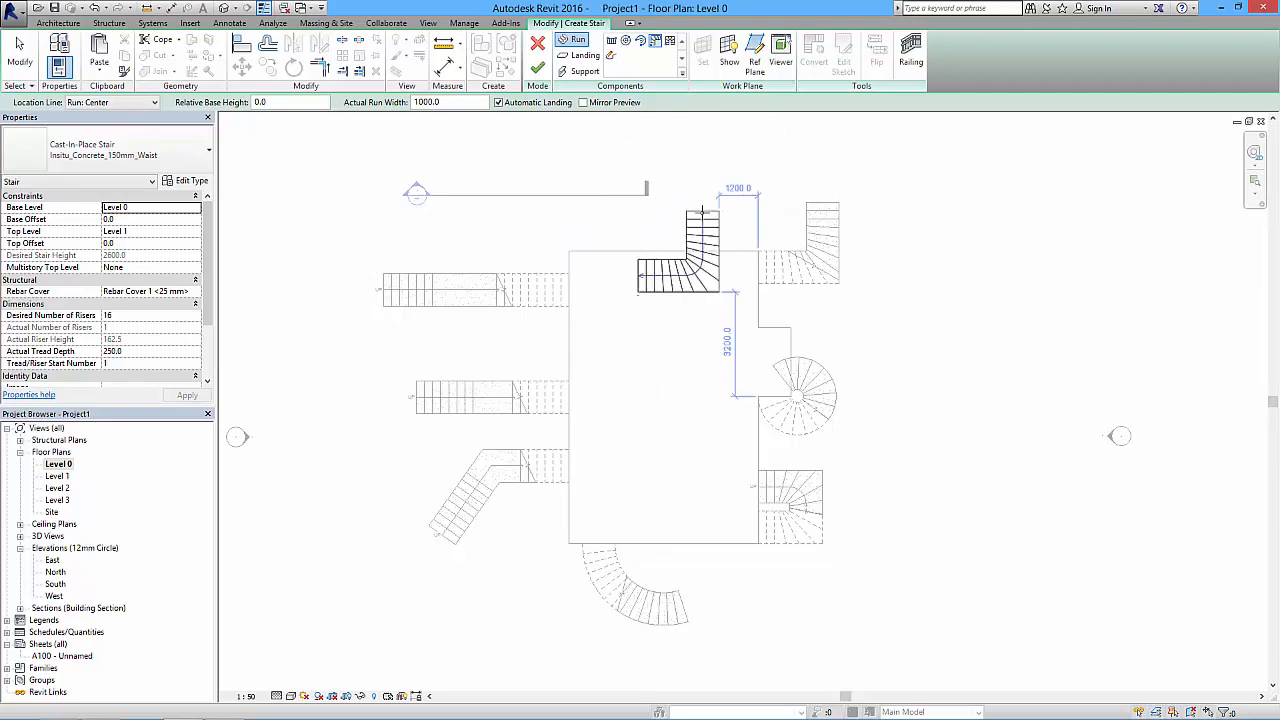
{"action": "key", "text": "space"}
{"action": "key", "text": "space"}
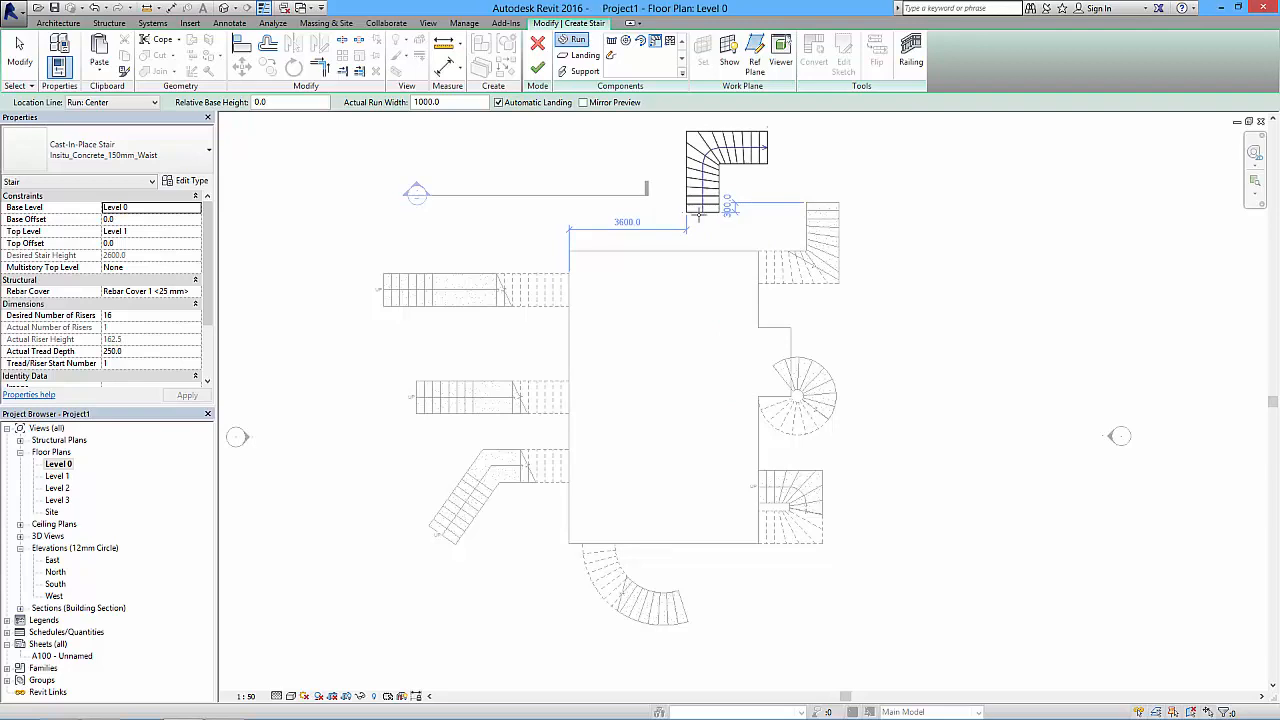
{"action": "left_click", "coordinate": [603, 256]}
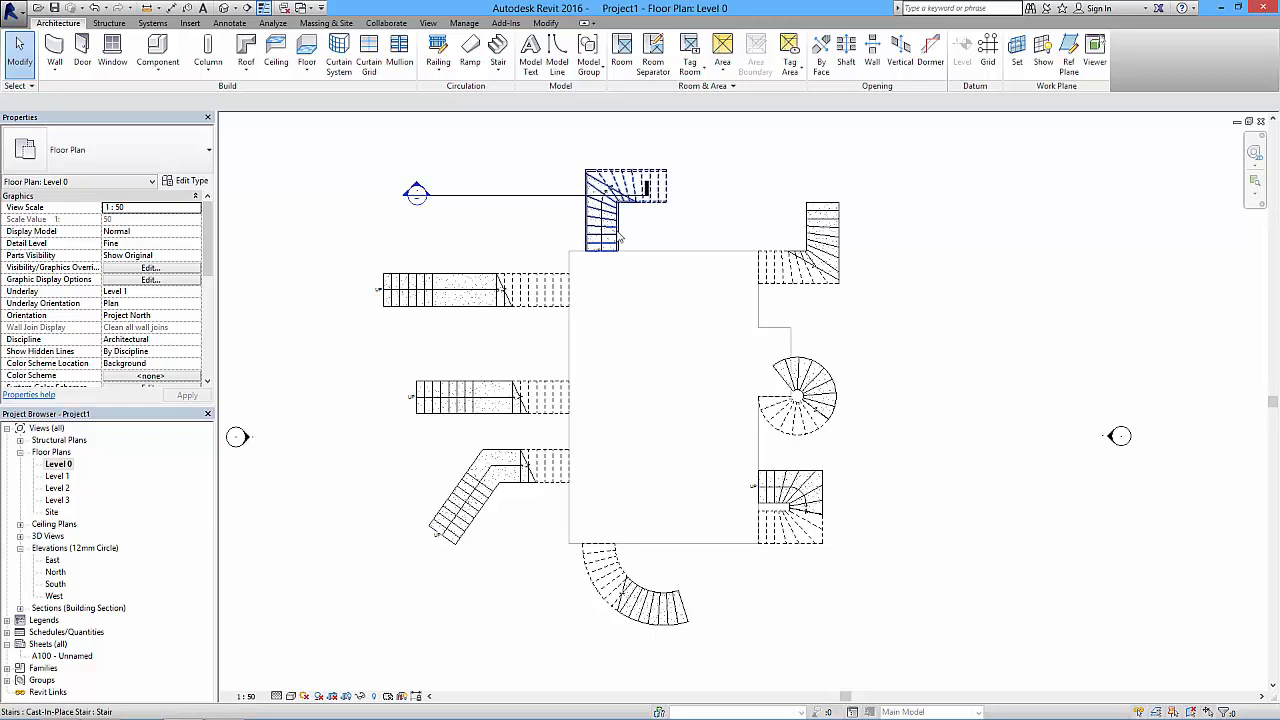
Flip the new L-shaped winder stair's direction so it rises toward the floor edge.
{"action": "left_click", "coordinate": [620, 237]}
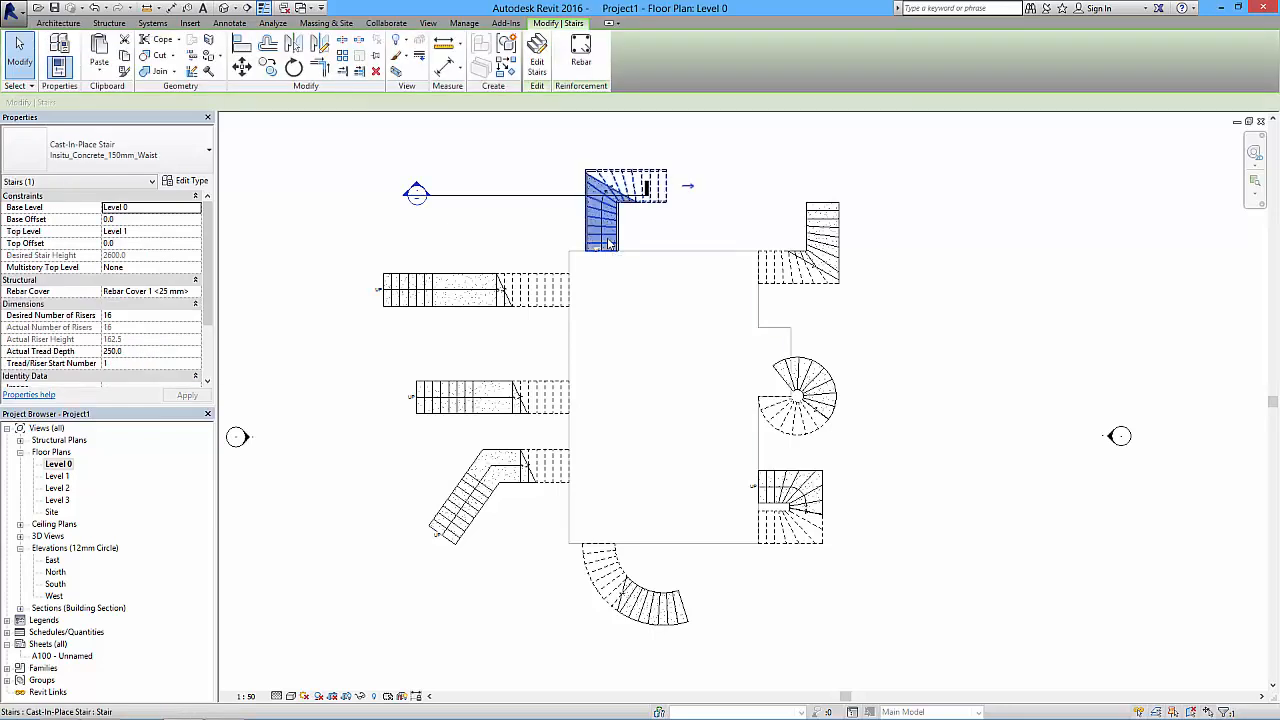
{"action": "left_click", "coordinate": [688, 203]}
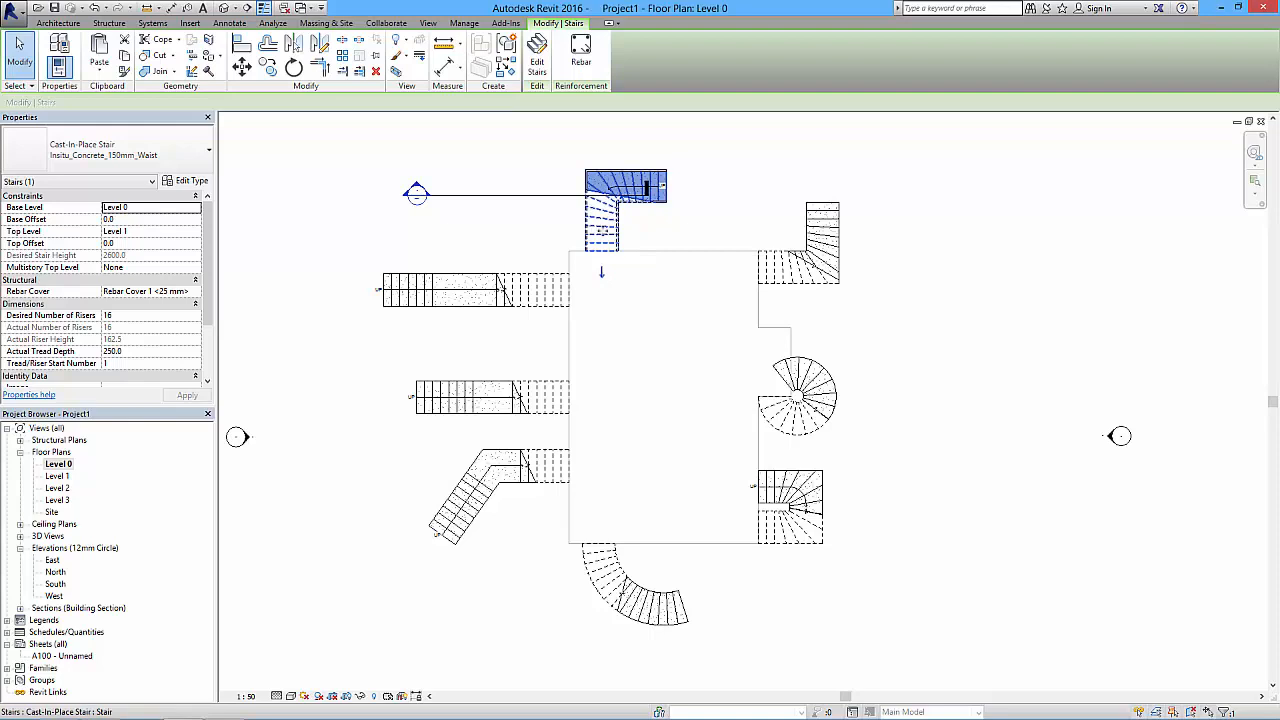
{"action": "left_click", "coordinate": [705, 220]}
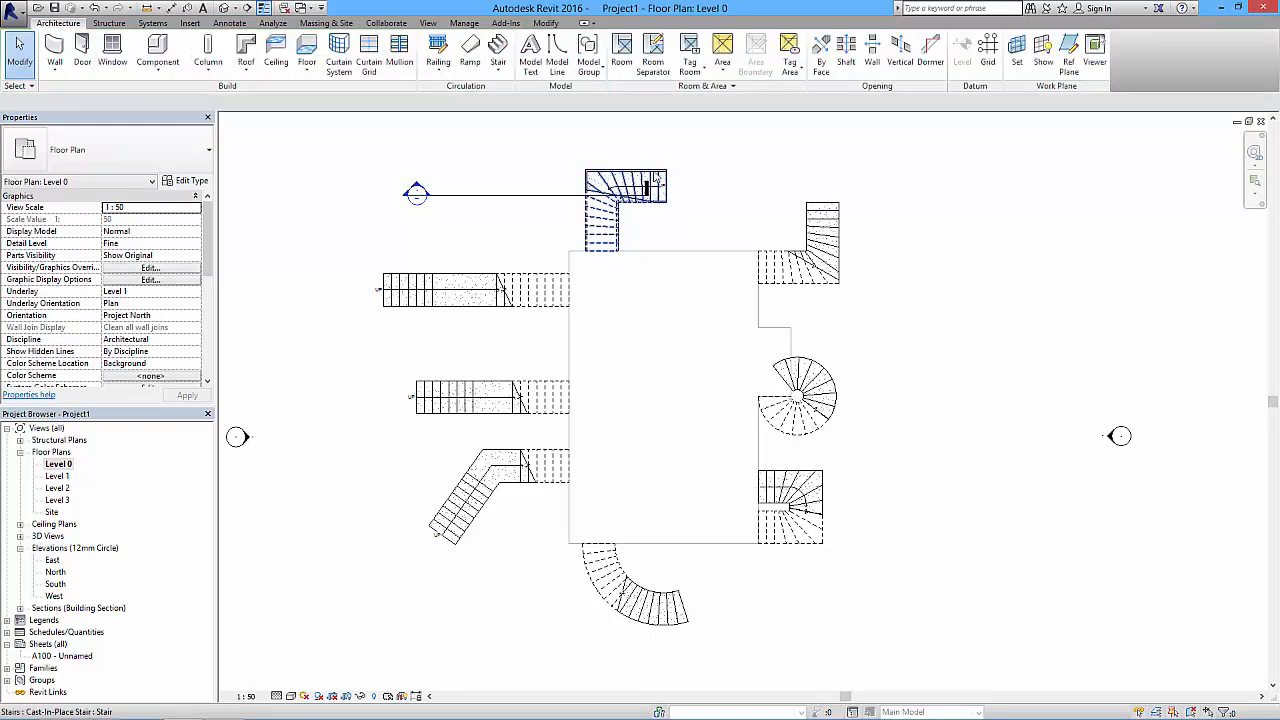
Edit the L-shaped winder stair, set its run's winder style to Single Point and finish the edit.
{"action": "double_click", "coordinate": [604, 210]}
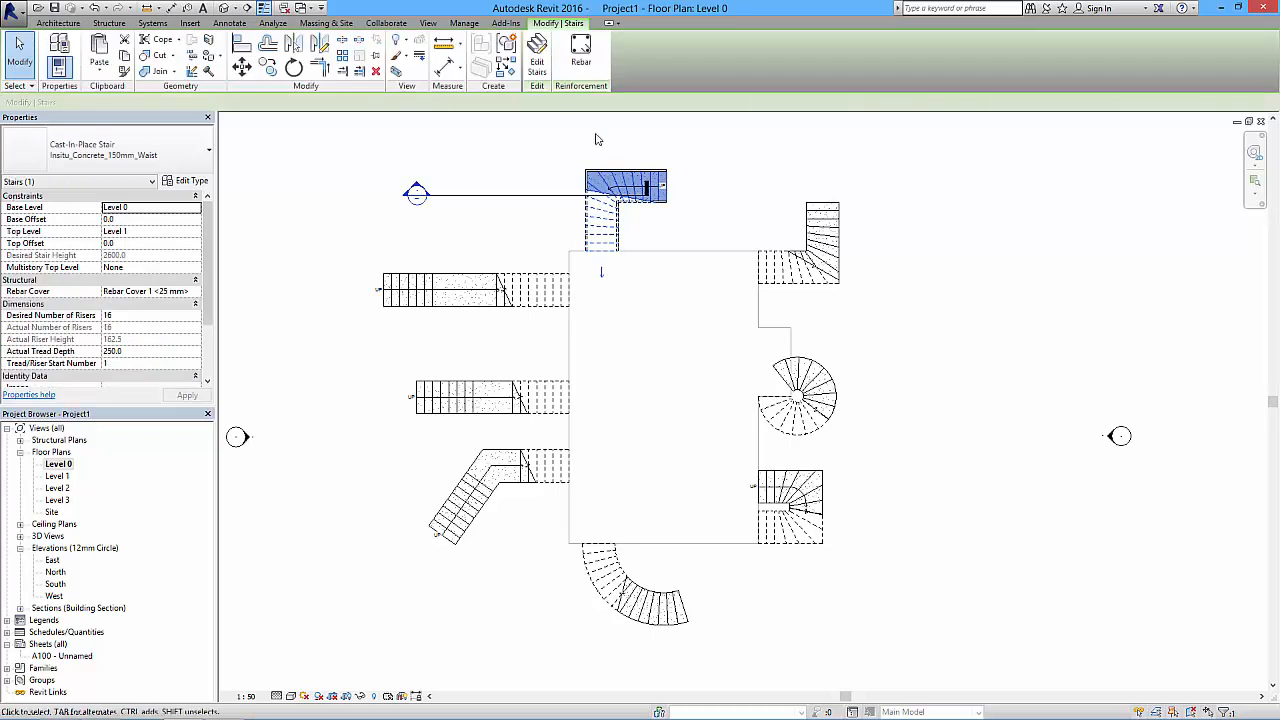
{"action": "scroll", "coordinate": [642, 200], "scroll_direction": "up", "scroll_amount": 2}
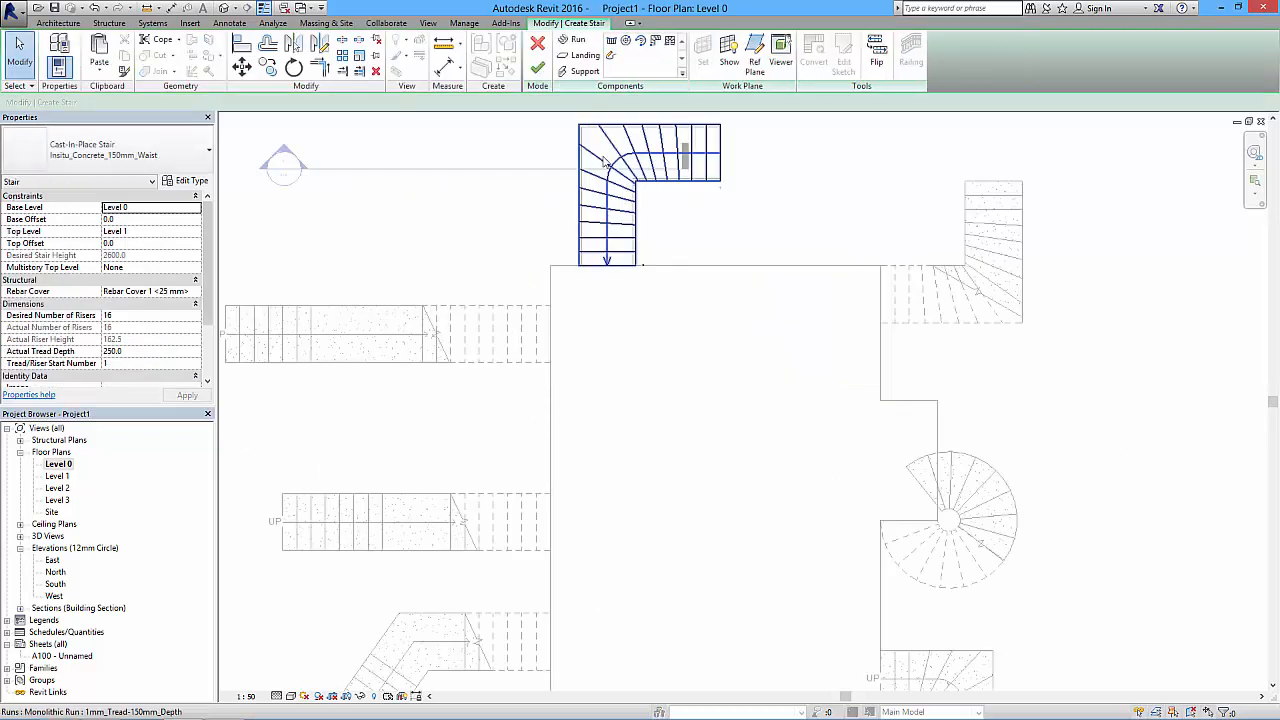
{"action": "left_click", "coordinate": [686, 148]}
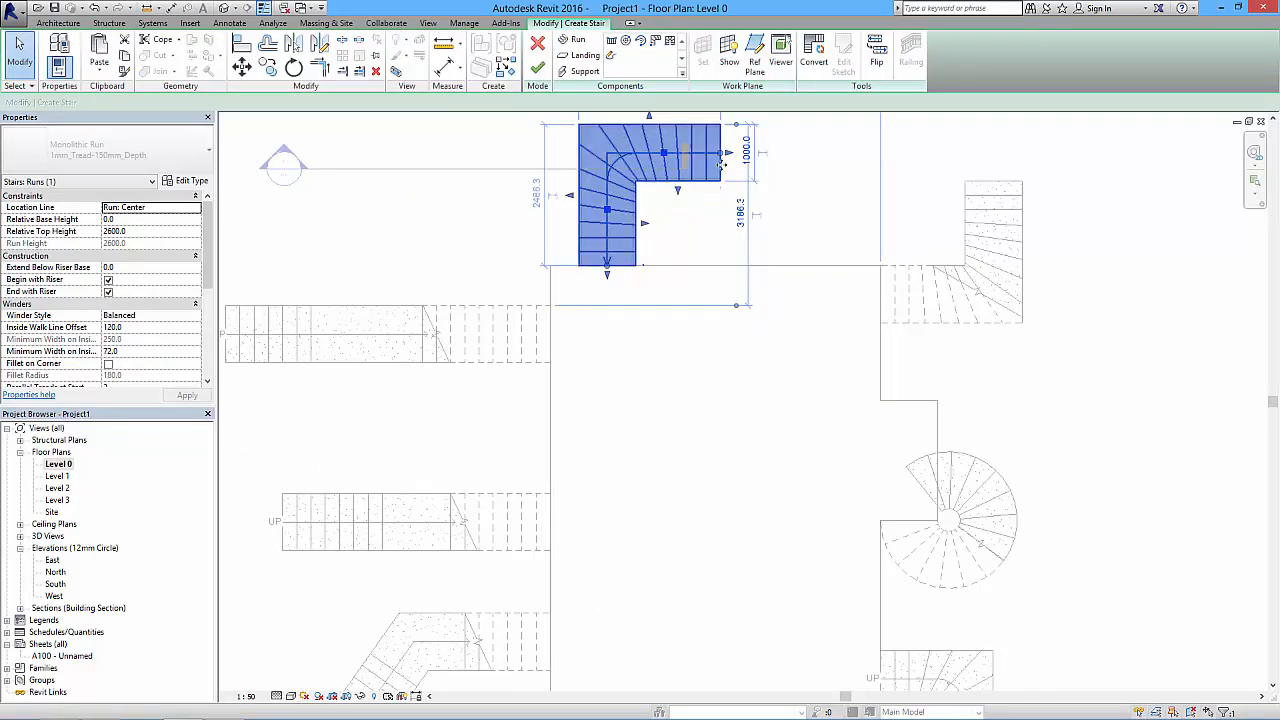
{"action": "middle_click_drag", "start_coordinate": [668, 231], "coordinate": [666, 279]}
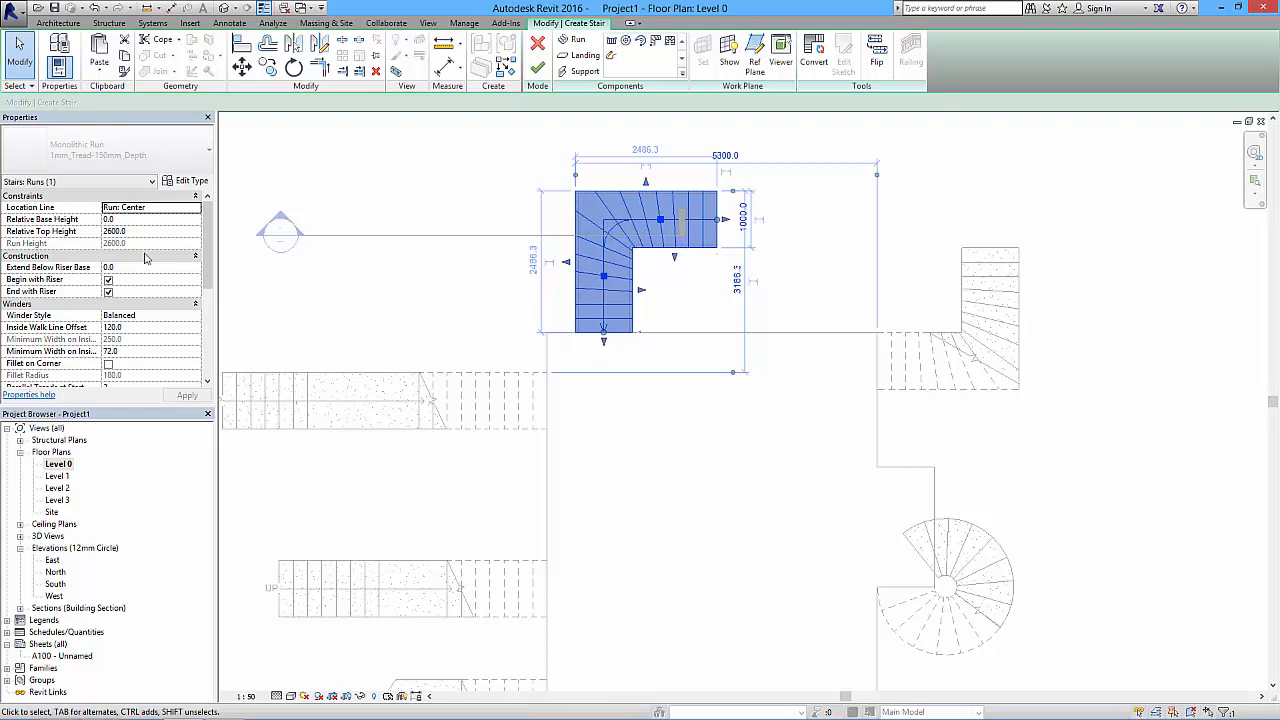
{"action": "left_click", "coordinate": [150, 316]}
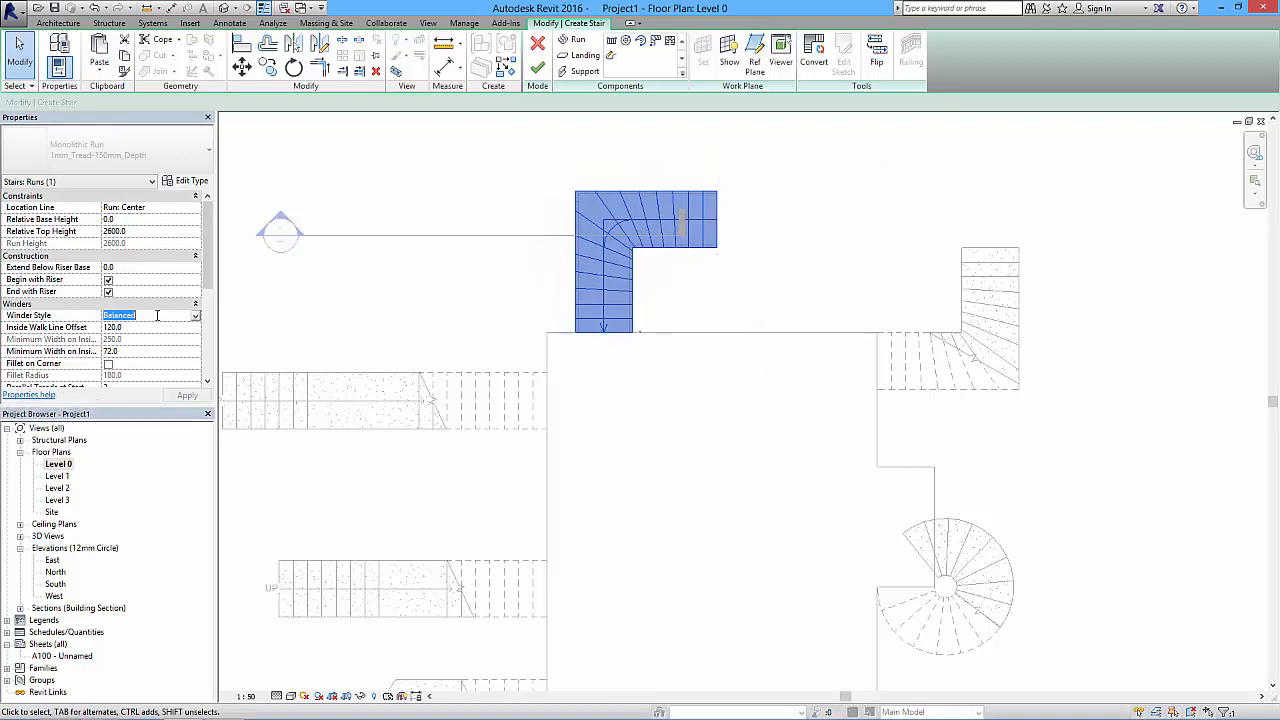
{"action": "left_click", "coordinate": [195, 316]}
{"action": "left_click", "coordinate": [124, 338]}
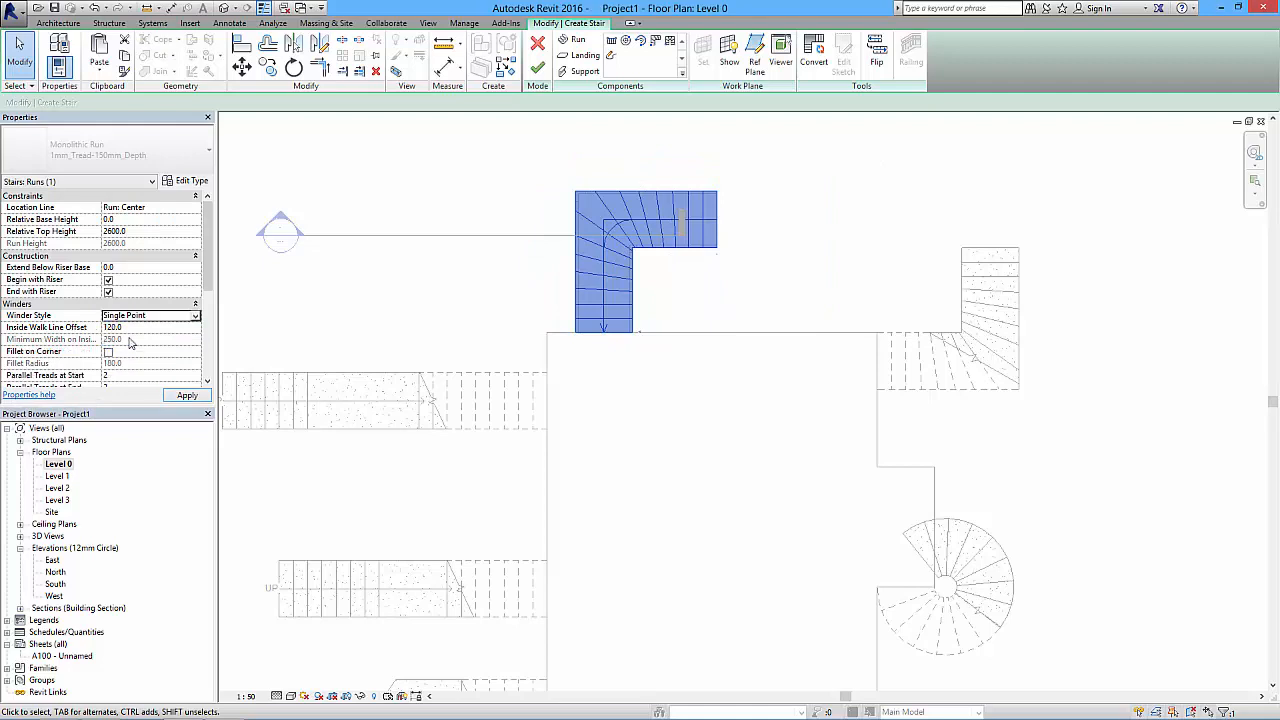
{"action": "left_click", "coordinate": [175, 398]}
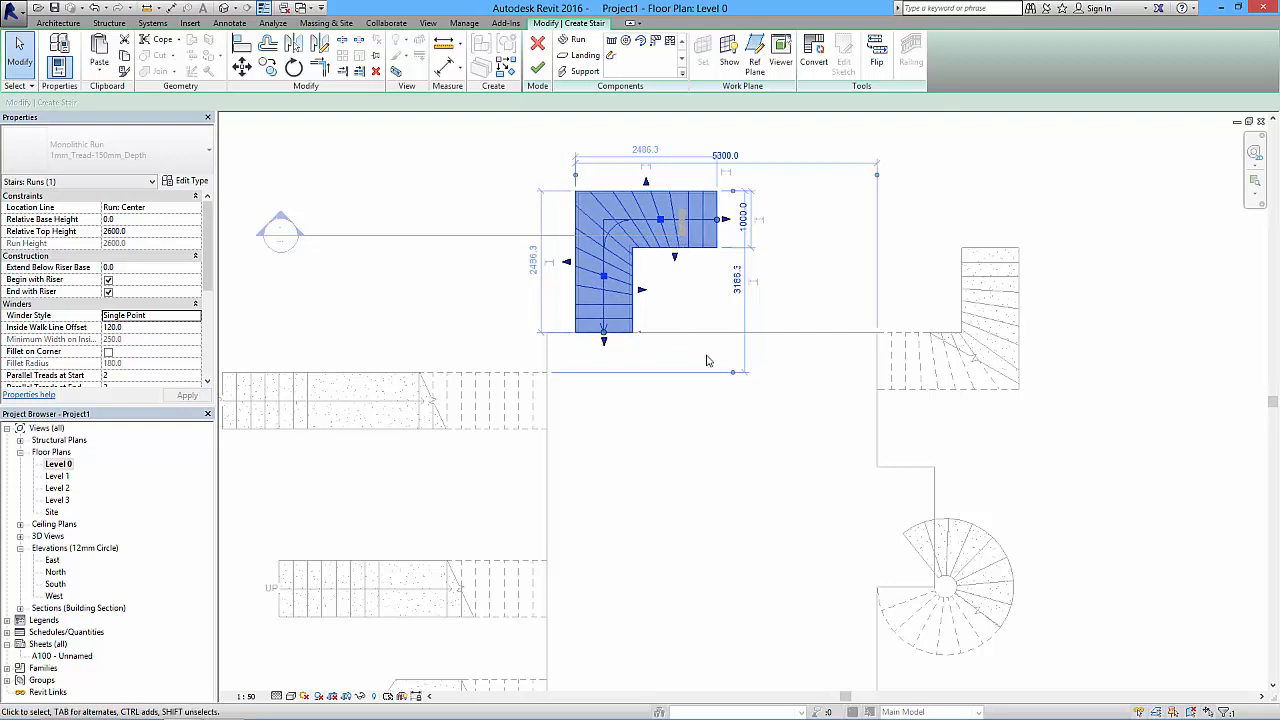
{"action": "left_click", "coordinate": [527, 259]}
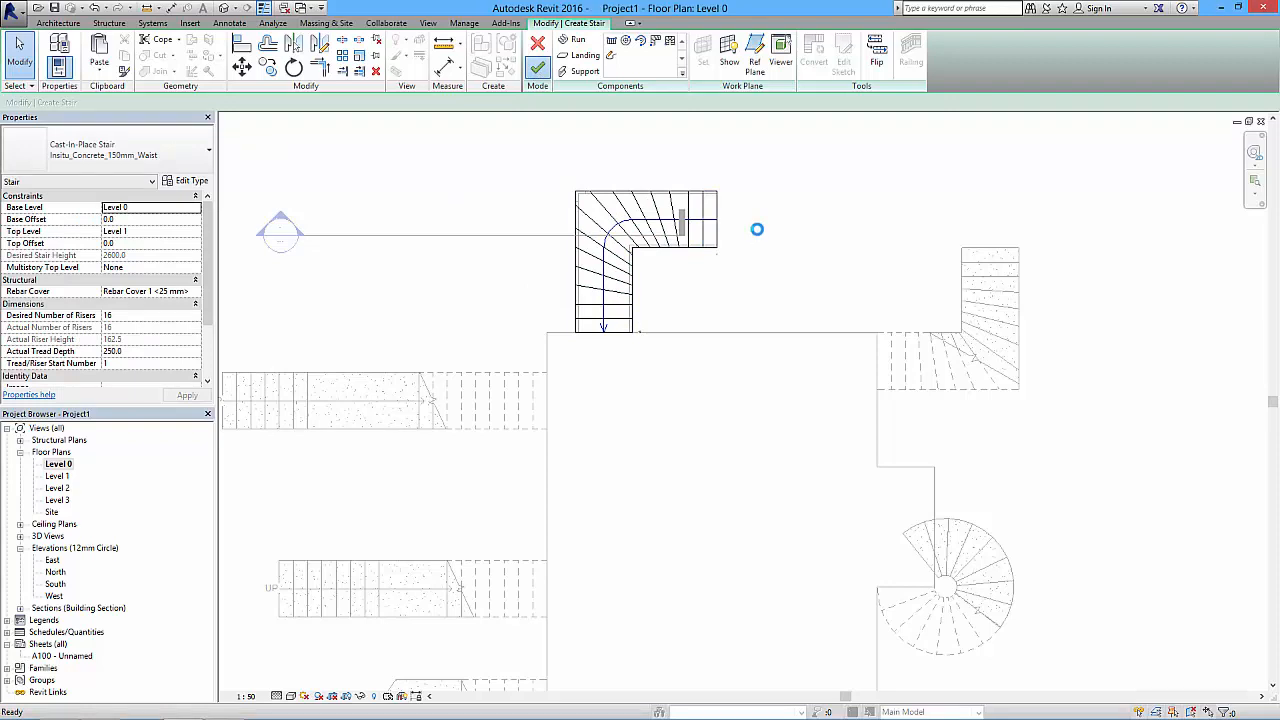
{"action": "scroll", "coordinate": [758, 235], "scroll_direction": "down", "scroll_amount": 3}
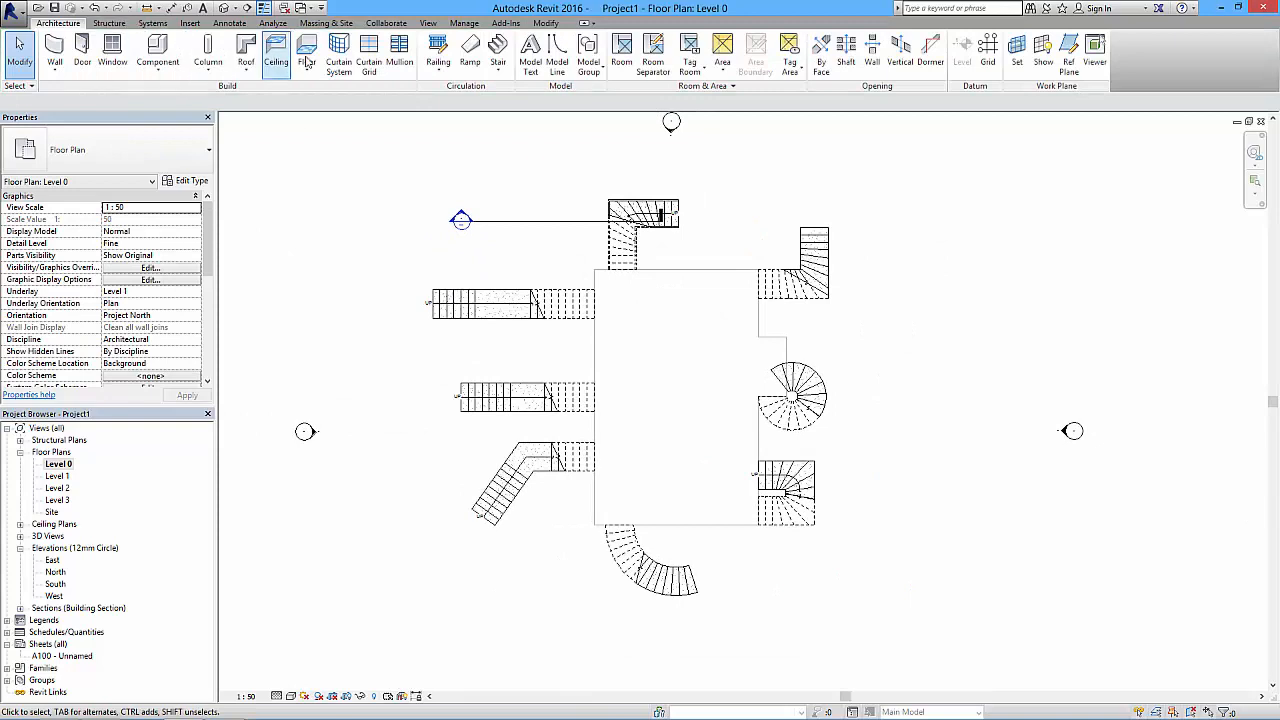
Create a center-ends spiral stair centred on the floor's upper-right corner, radius about 2600 mm, with 16 risers rising to the floor's upper edge.
{"action": "left_click", "coordinate": [497, 50]}
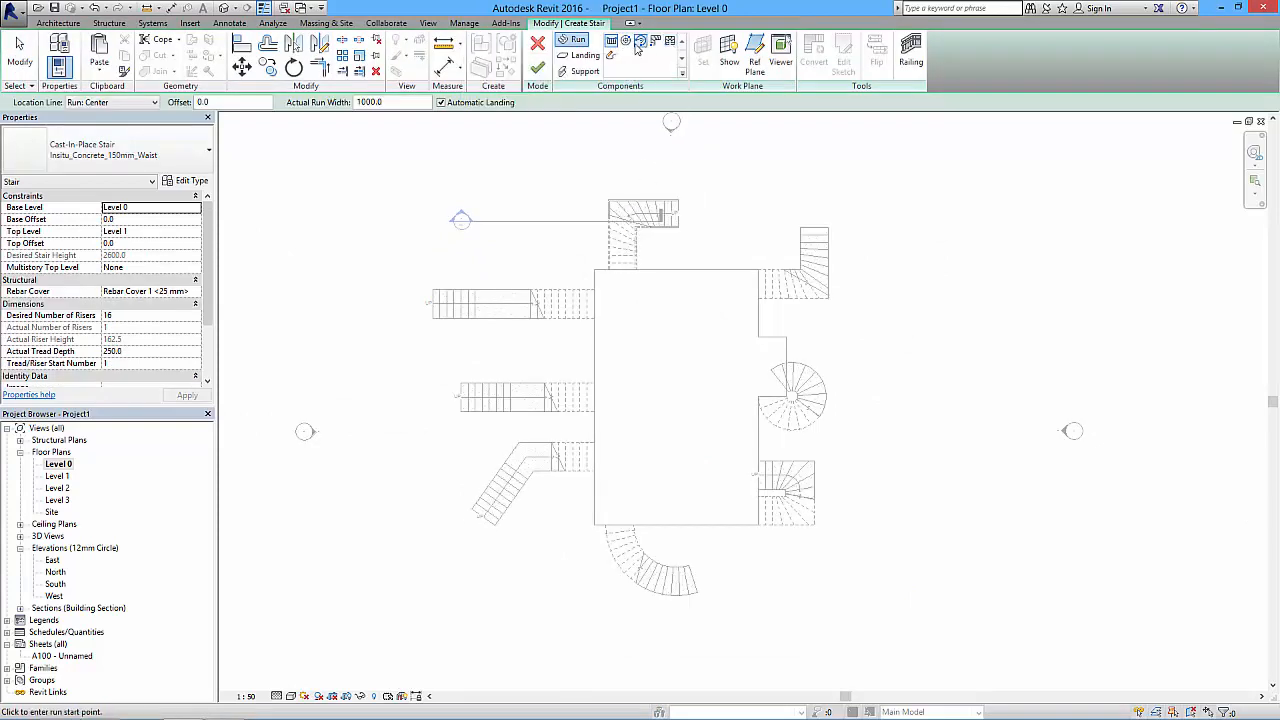
{"action": "left_click", "coordinate": [639, 44]}
{"action": "middle_click_drag", "start_coordinate": [722, 318], "coordinate": [630, 289]}
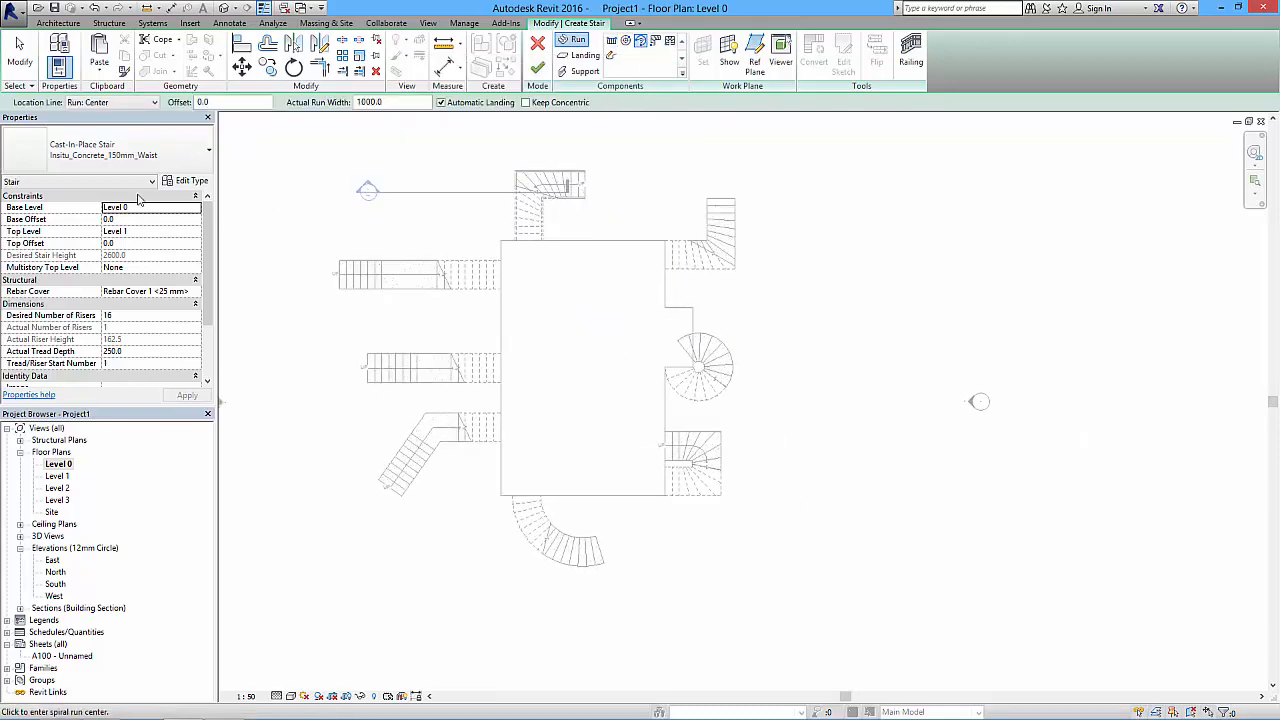
{"action": "left_click", "coordinate": [663, 243]}
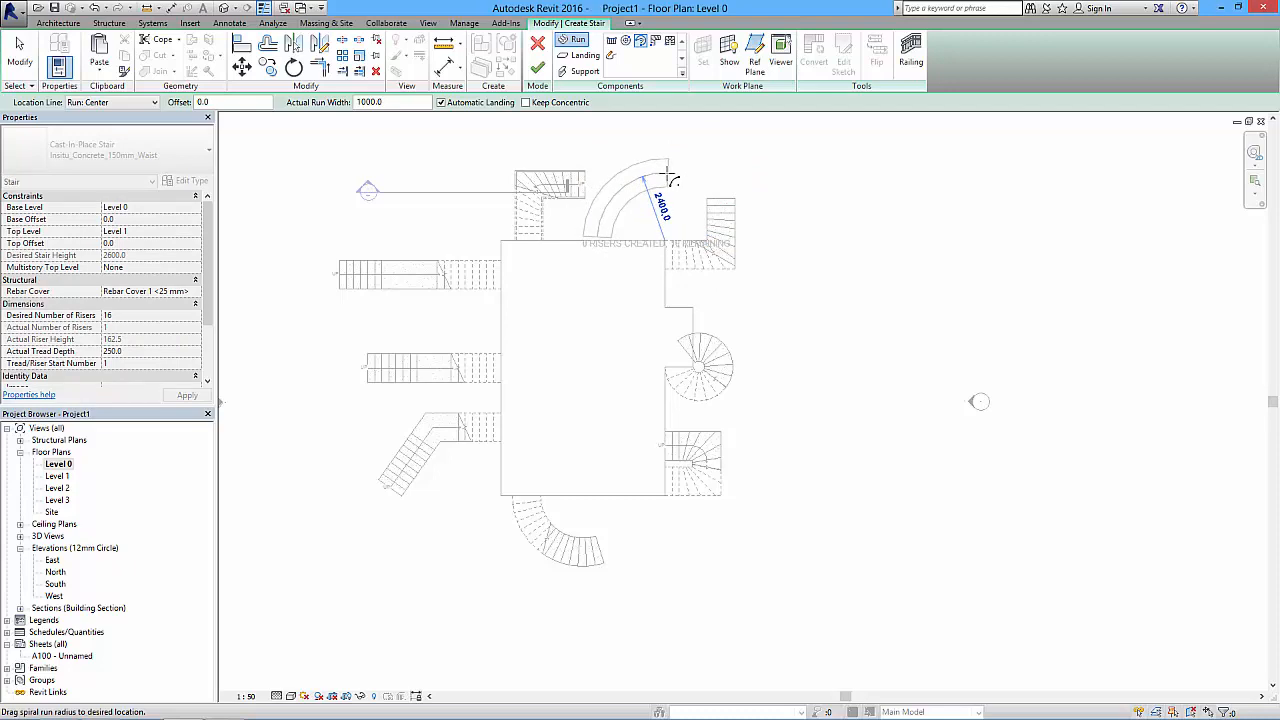
{"action": "left_click", "coordinate": [592, 243]}
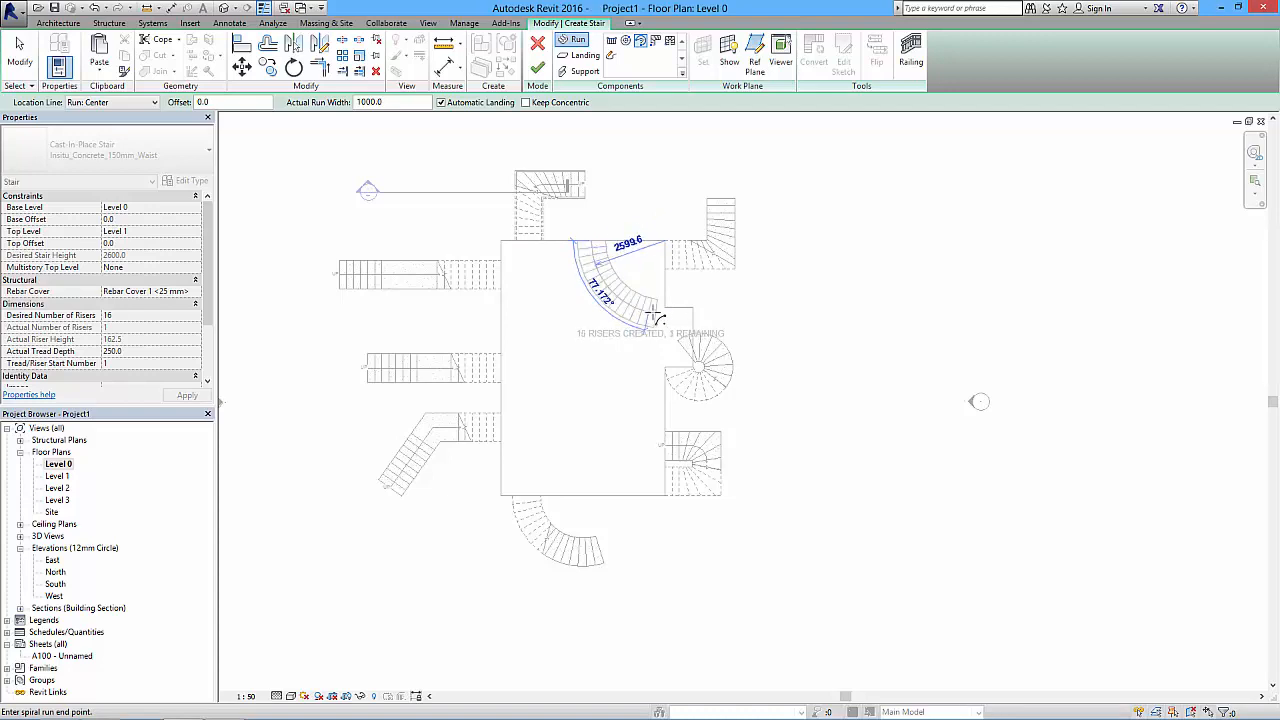
{"action": "left_click", "coordinate": [658, 318]}
{"action": "key", "text": "Escape"}
{"action": "key", "text": "f"}
{"action": "key", "text": "f"}
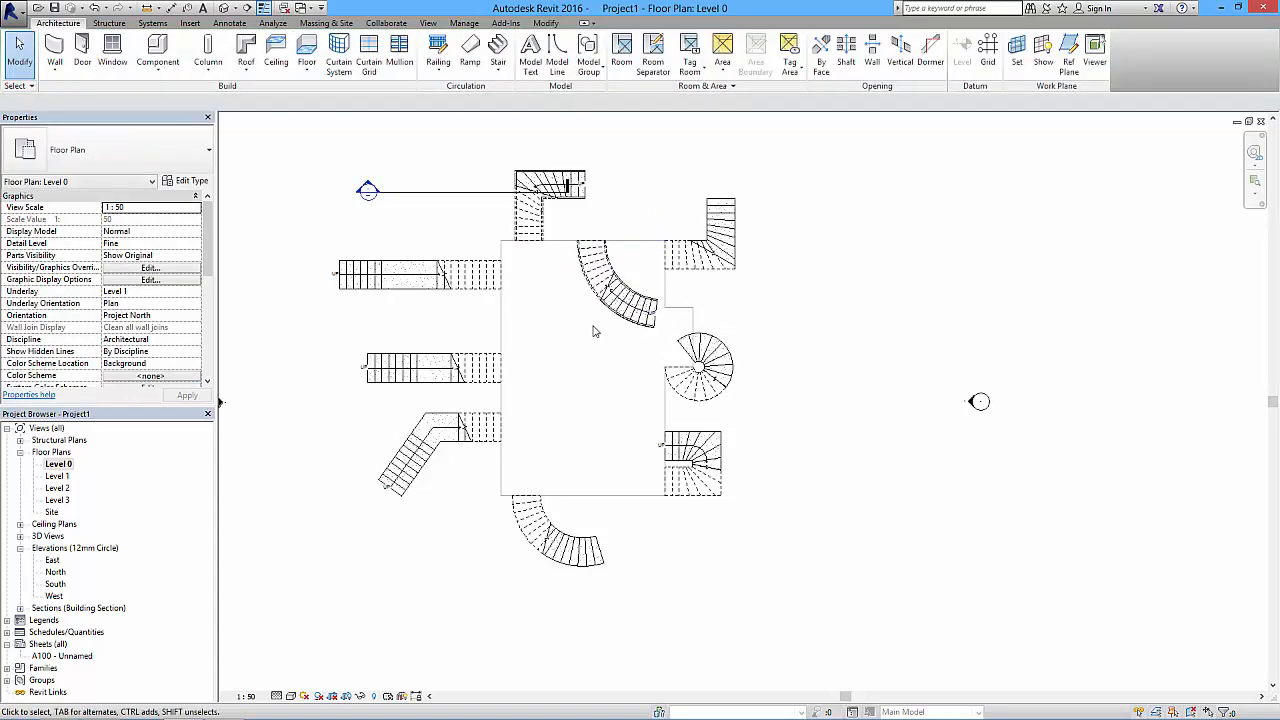
Mirror the curved stair about the floor's upper edge and delete the original inside the floor outline.
{"action": "scroll", "coordinate": [593, 328], "scroll_direction": "up", "scroll_amount": 1}
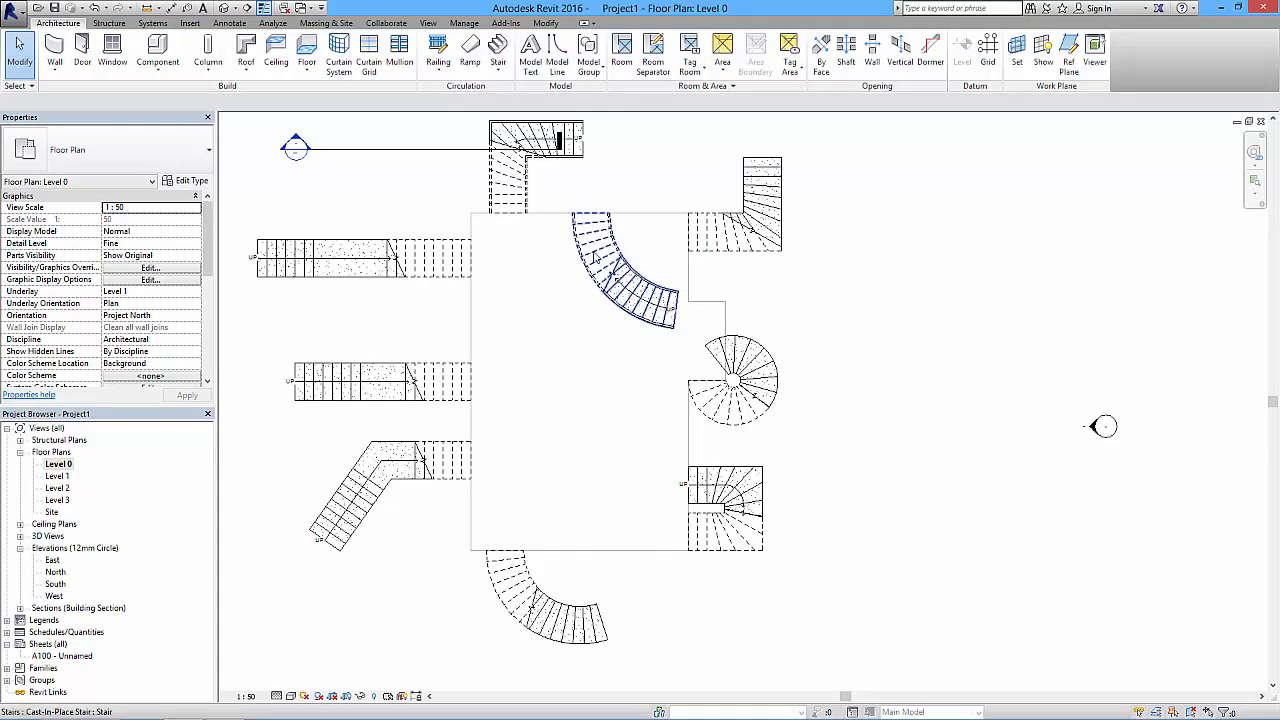
{"action": "left_click", "coordinate": [640, 272]}
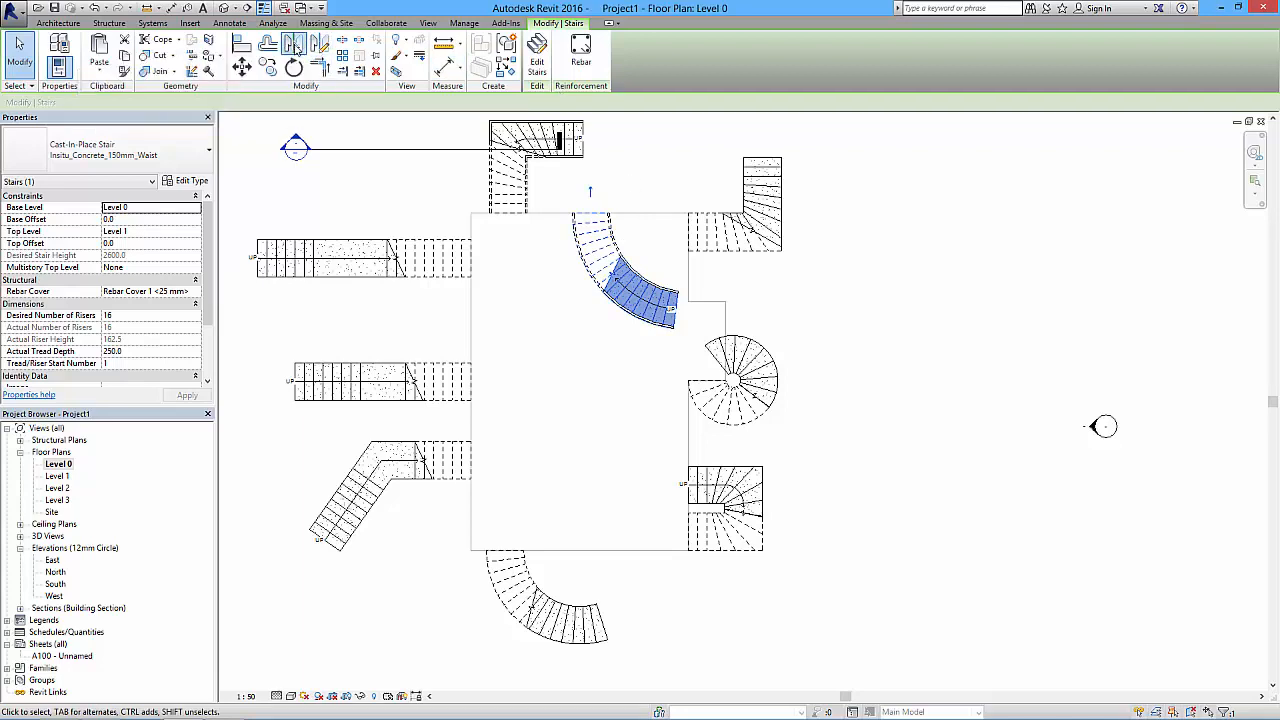
{"action": "left_click", "coordinate": [294, 46]}
{"action": "left_click", "coordinate": [628, 215]}
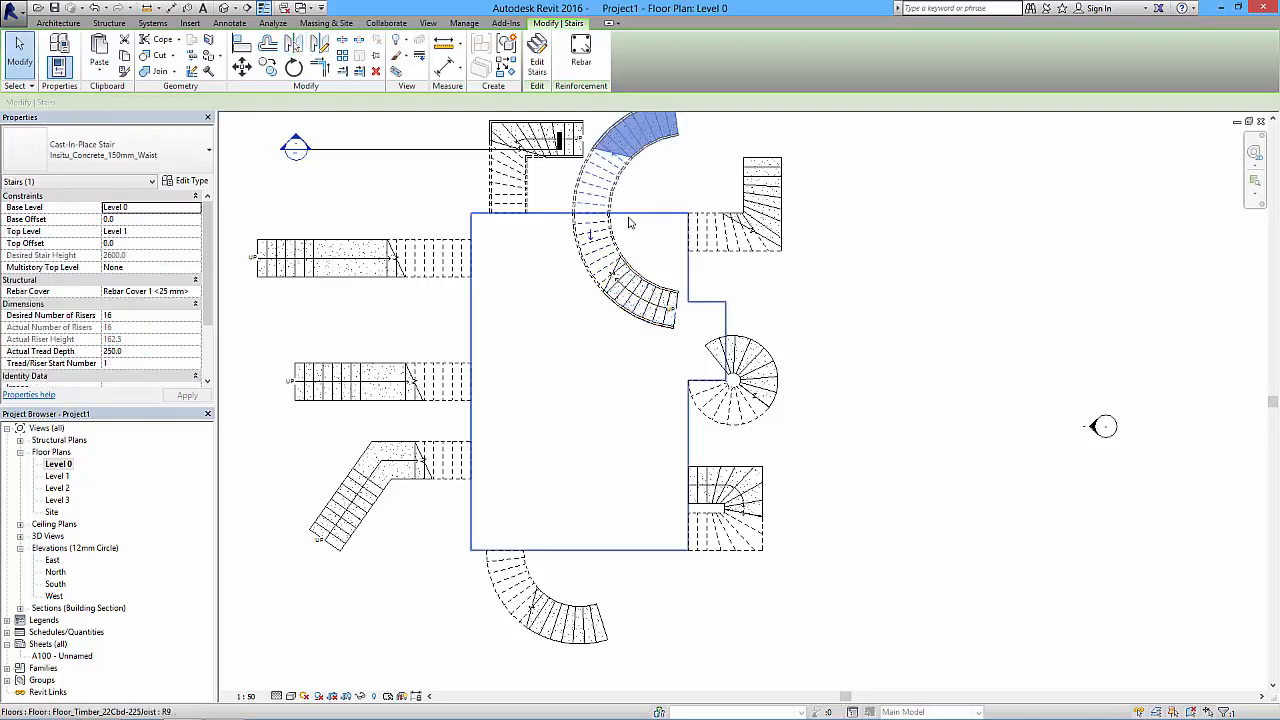
{"action": "key", "text": "Escape"}
{"action": "left_click", "coordinate": [640, 305]}
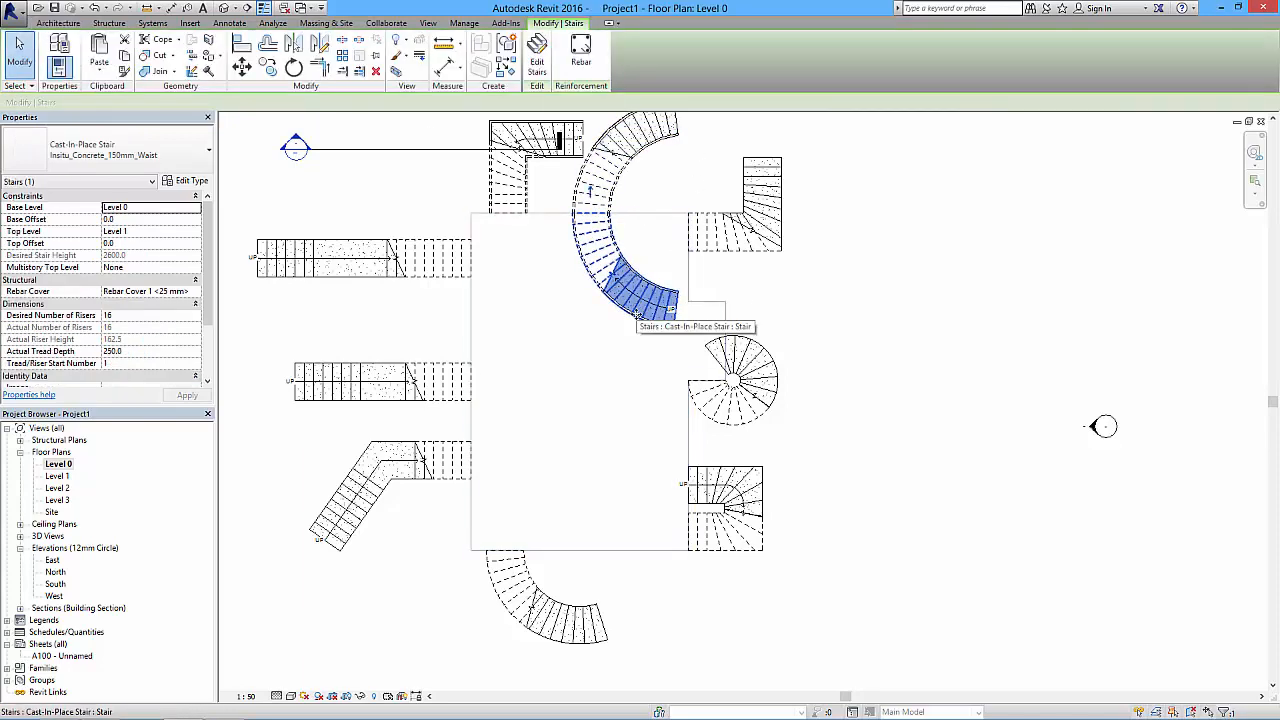
{"action": "key", "text": "Delete"}
{"action": "middle_click_drag", "start_coordinate": [750, 264], "coordinate": [777, 344]}
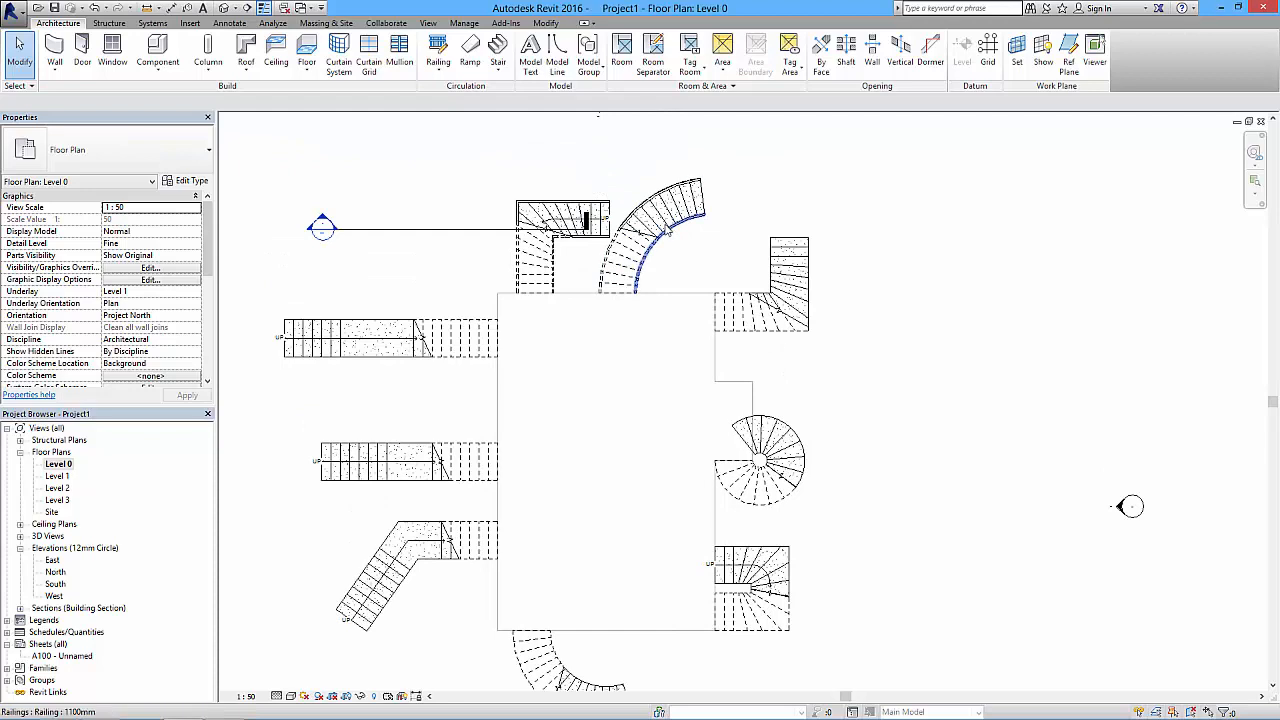
In the 3D view, delete both railings from the mirrored curved stair.
{"action": "left_click", "coordinate": [227, 9]}
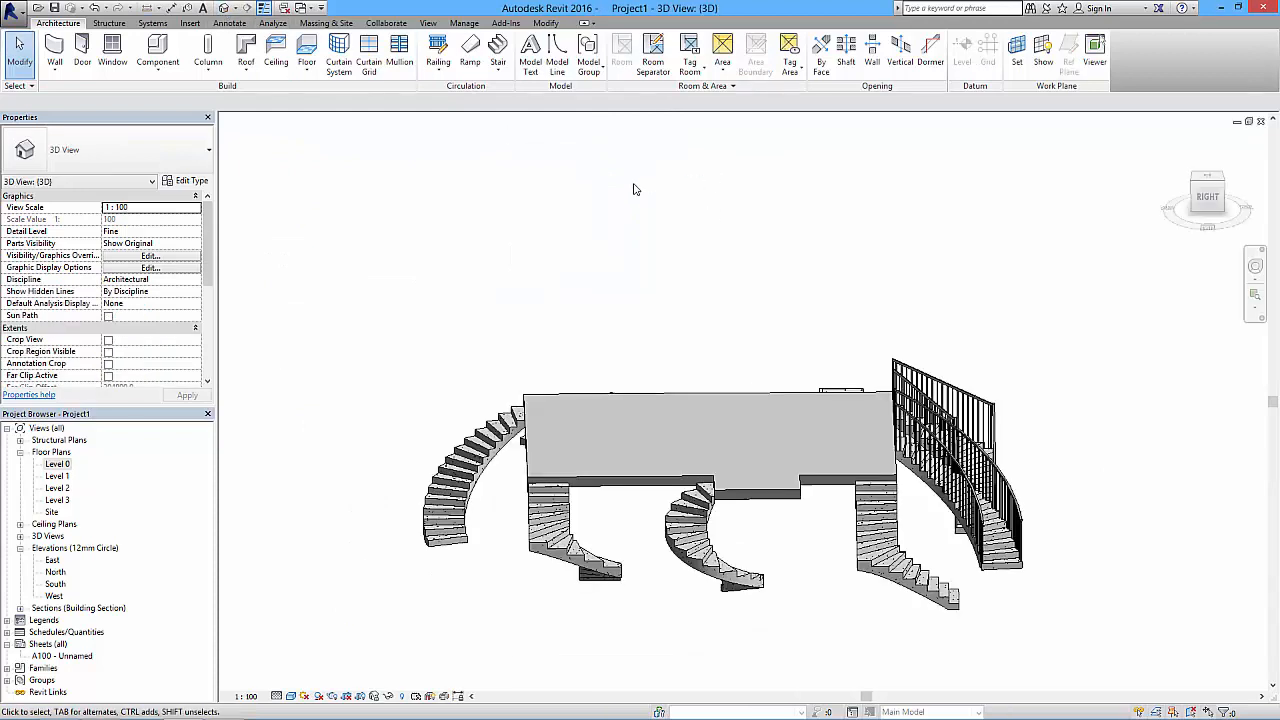
{"action": "middle_click_drag", "start_coordinate": [890, 427], "coordinate": [700, 480], "text": "shift"}
{"action": "left_click", "coordinate": [688, 484]}
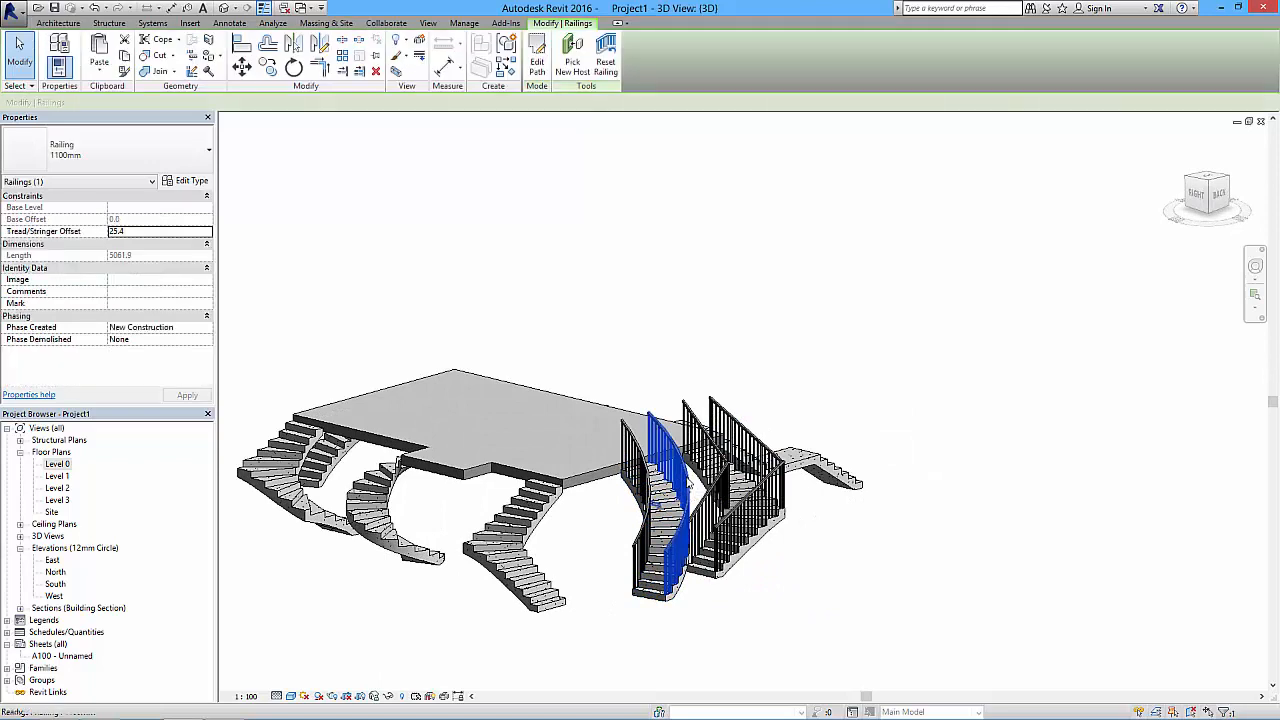
{"action": "key", "text": "Escape"}
{"action": "left_click", "coordinate": [646, 485]}
{"action": "key", "text": "Delete"}
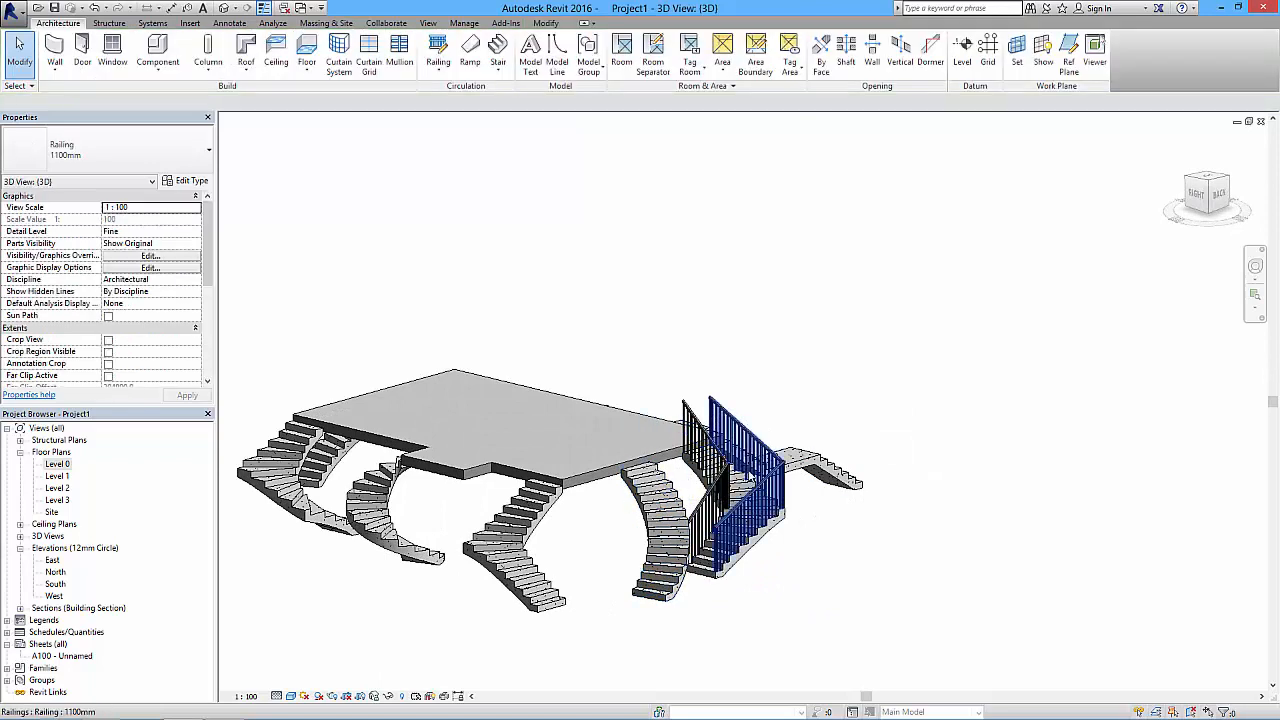
Delete both railings from the L-shaped winder stair beside the curved stair.
{"action": "left_click", "coordinate": [716, 449]}
{"action": "left_click", "coordinate": [750, 397]}
{"action": "left_click", "coordinate": [725, 410]}
{"action": "key", "text": "Delete"}
{"action": "left_click", "coordinate": [708, 428]}
{"action": "key", "text": "Delete"}
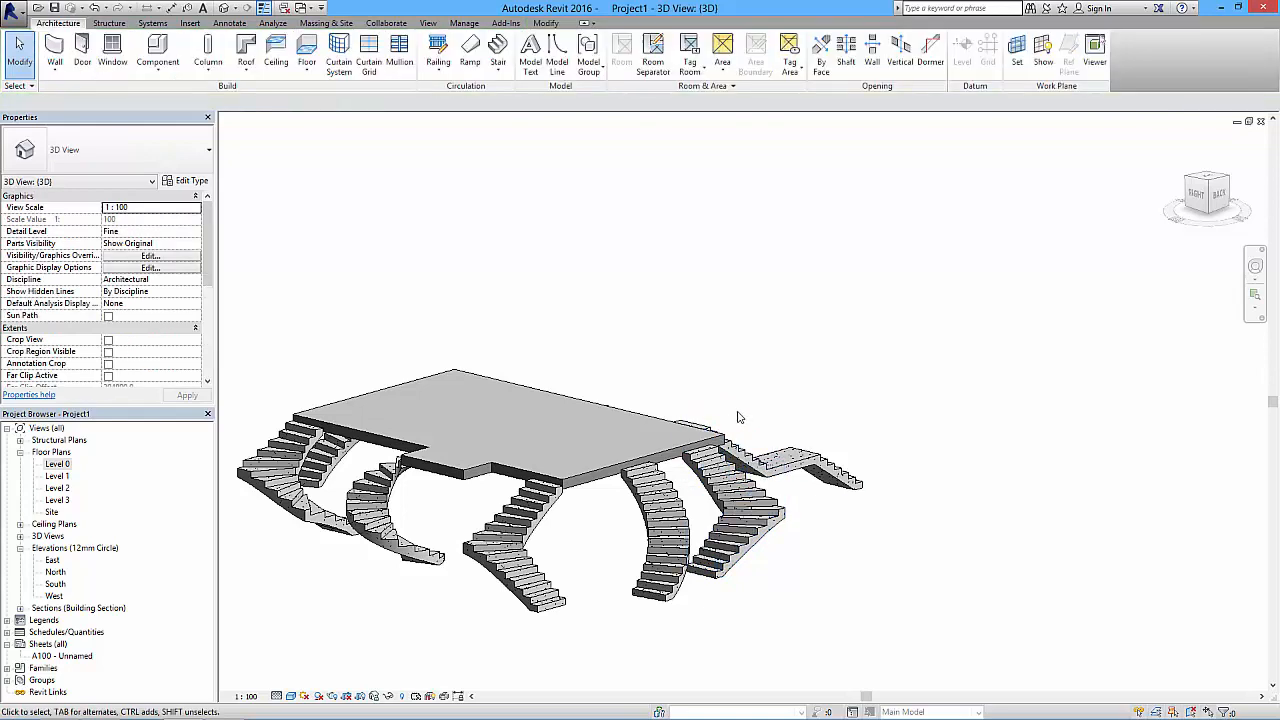
{"action": "middle_click_drag", "start_coordinate": [700, 454], "coordinate": [846, 419]}
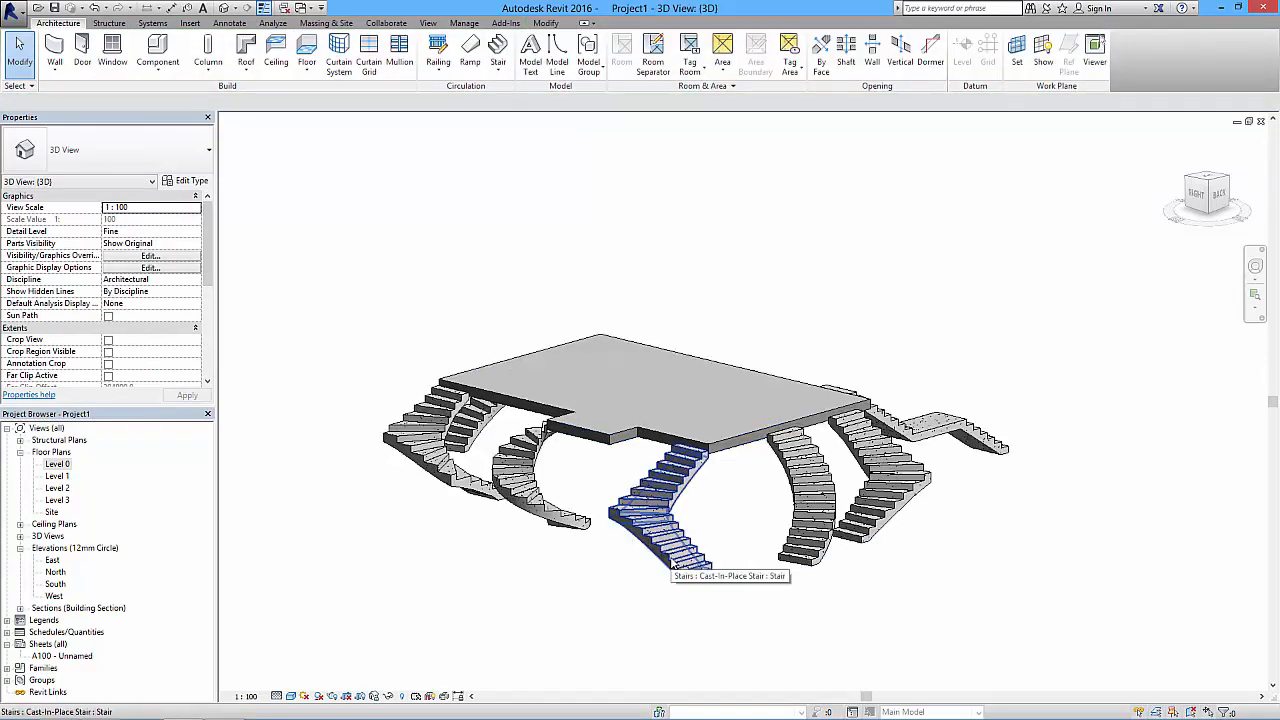